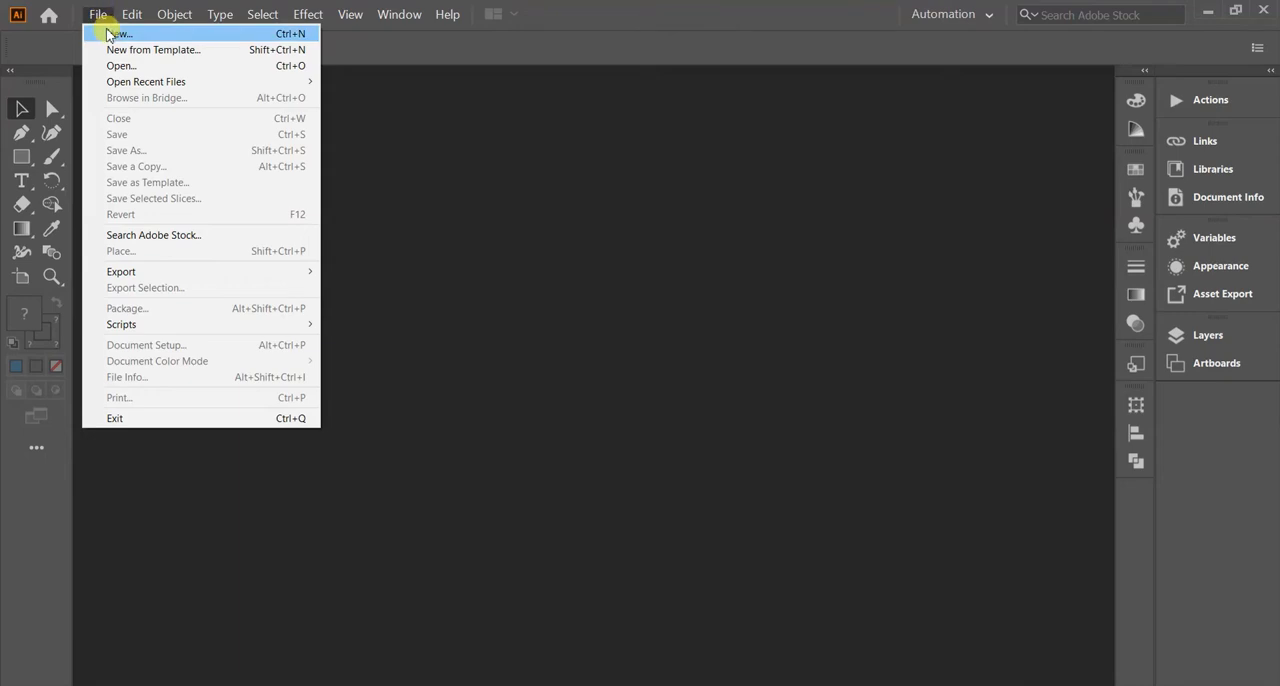
Create a landscape A4 document and add the word WORLD in its upper part, enlarged to about 89 pt.
left_click(112, 33)
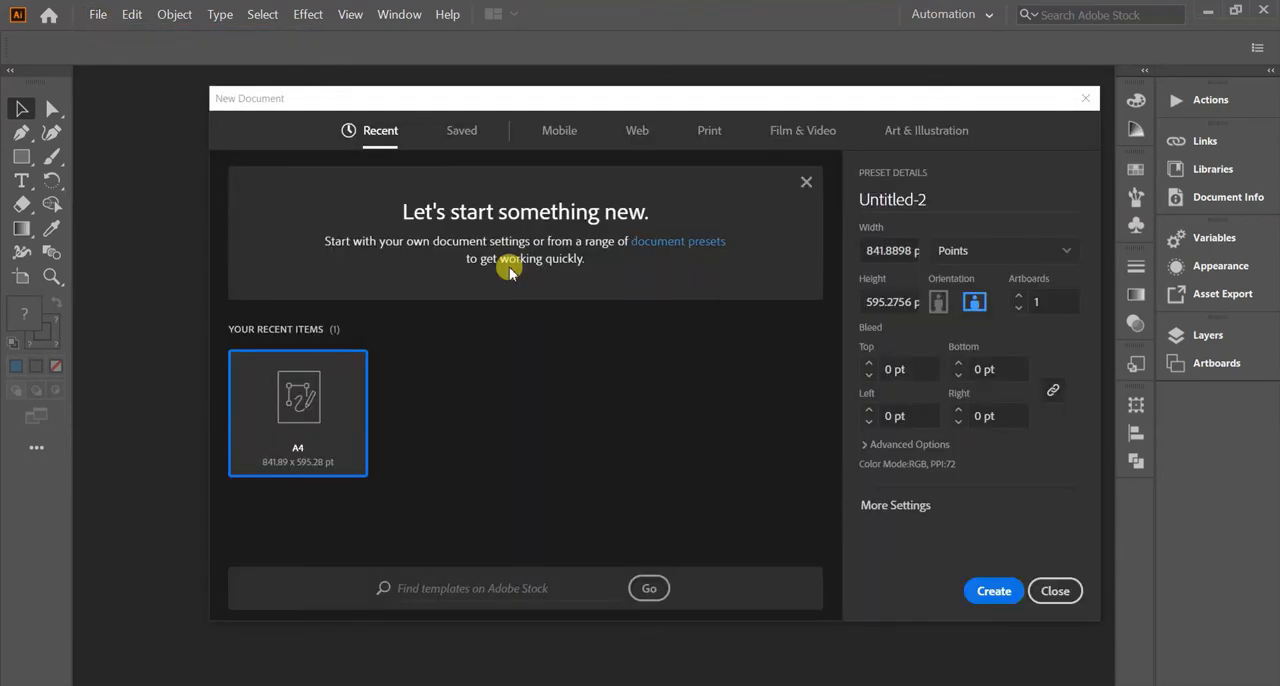
left_click(984, 591)
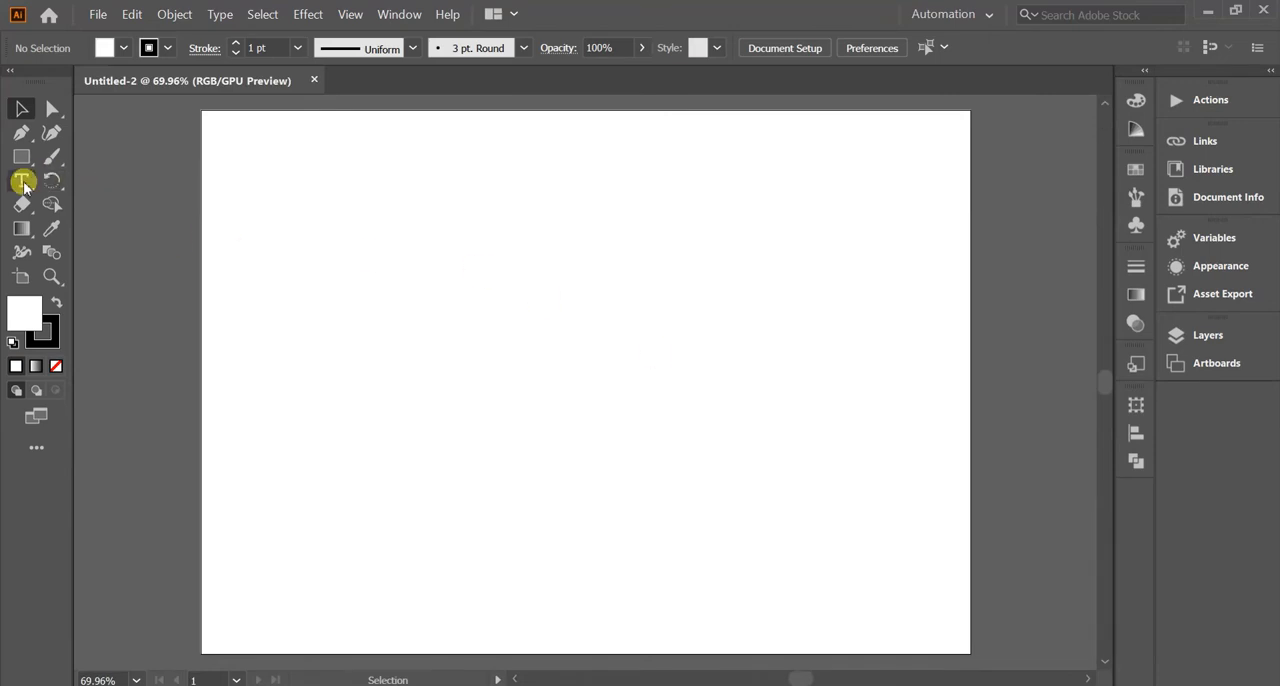
left_click(22, 181)
left_click(443, 184)
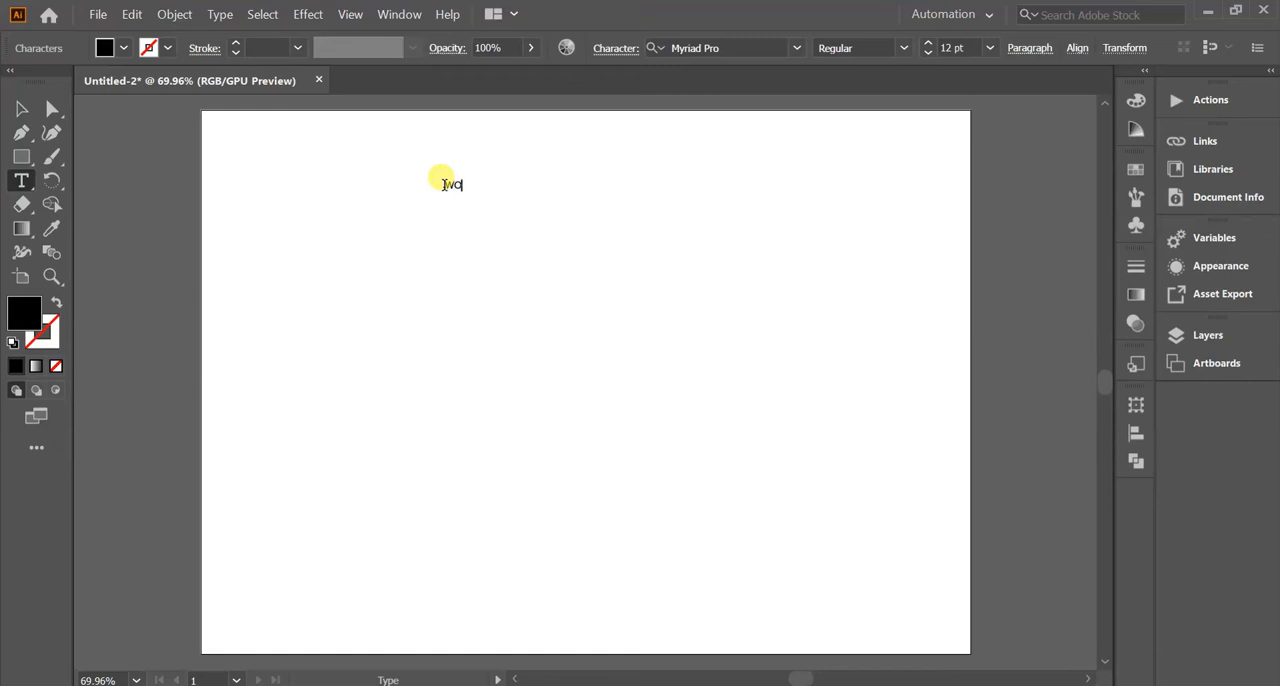
left_click(22, 108)
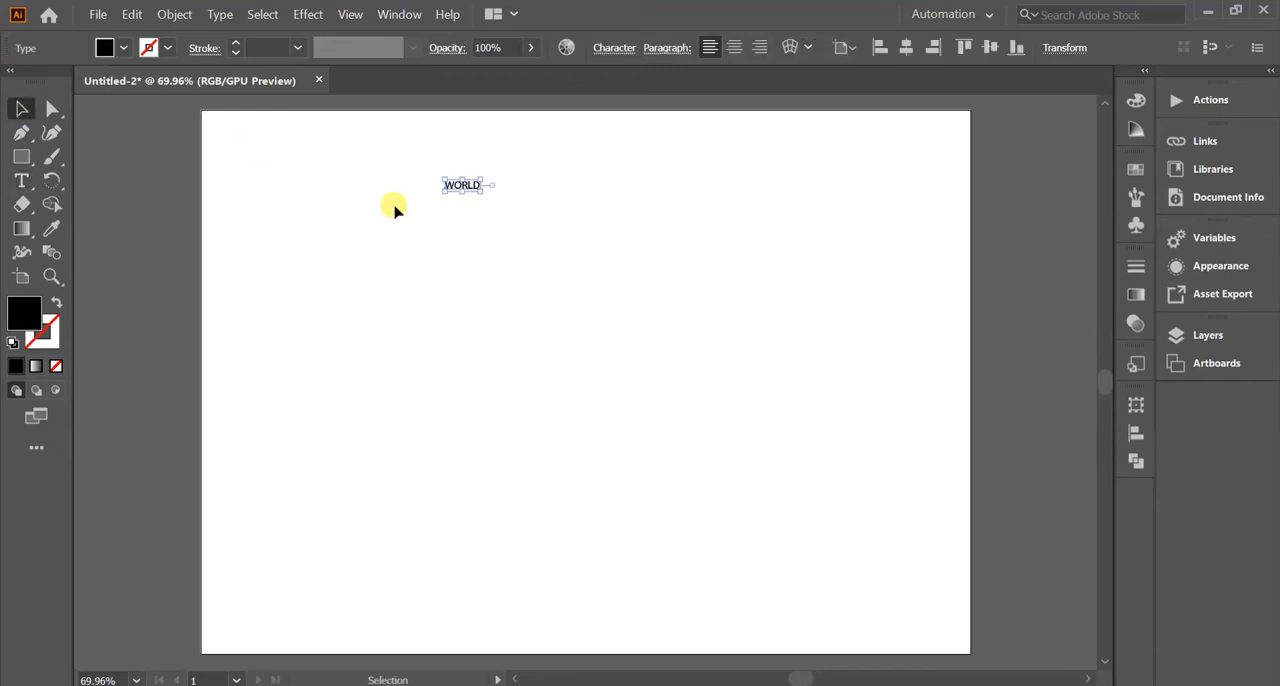
left_click_drag(480, 190, 706, 328)
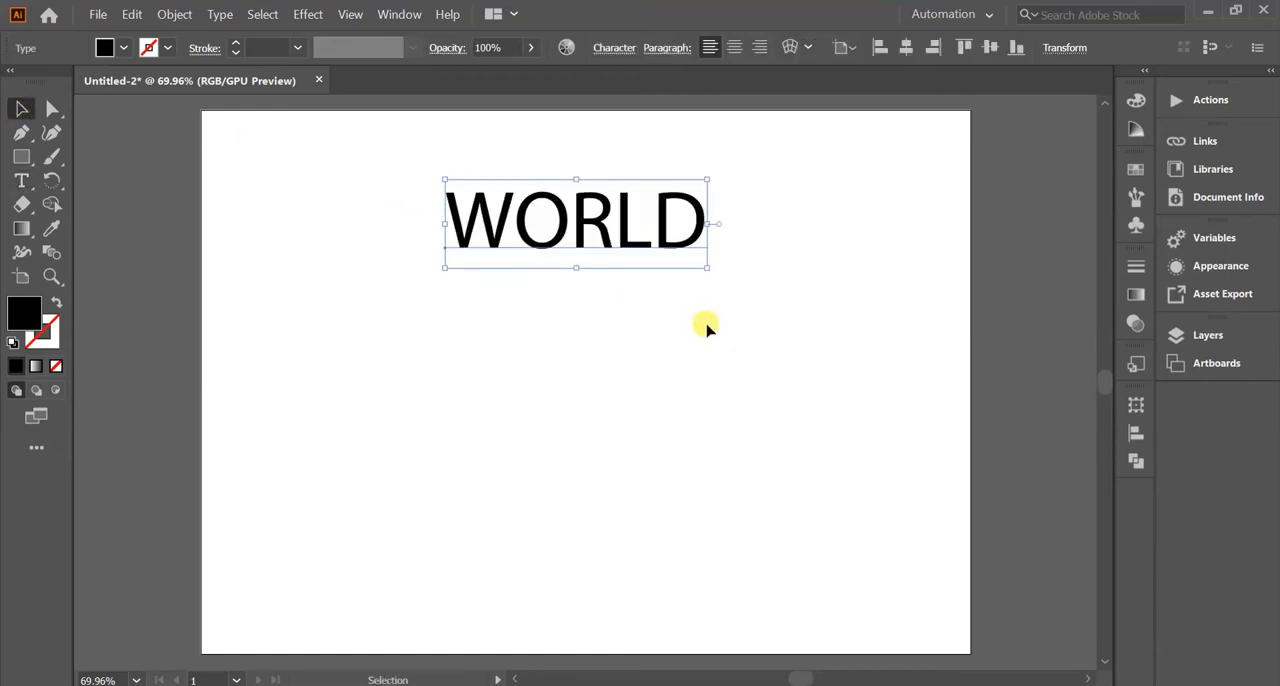
Duplicate the WORLD text to form a vertical column of four evenly spaced copies.
key("ctrl+c")
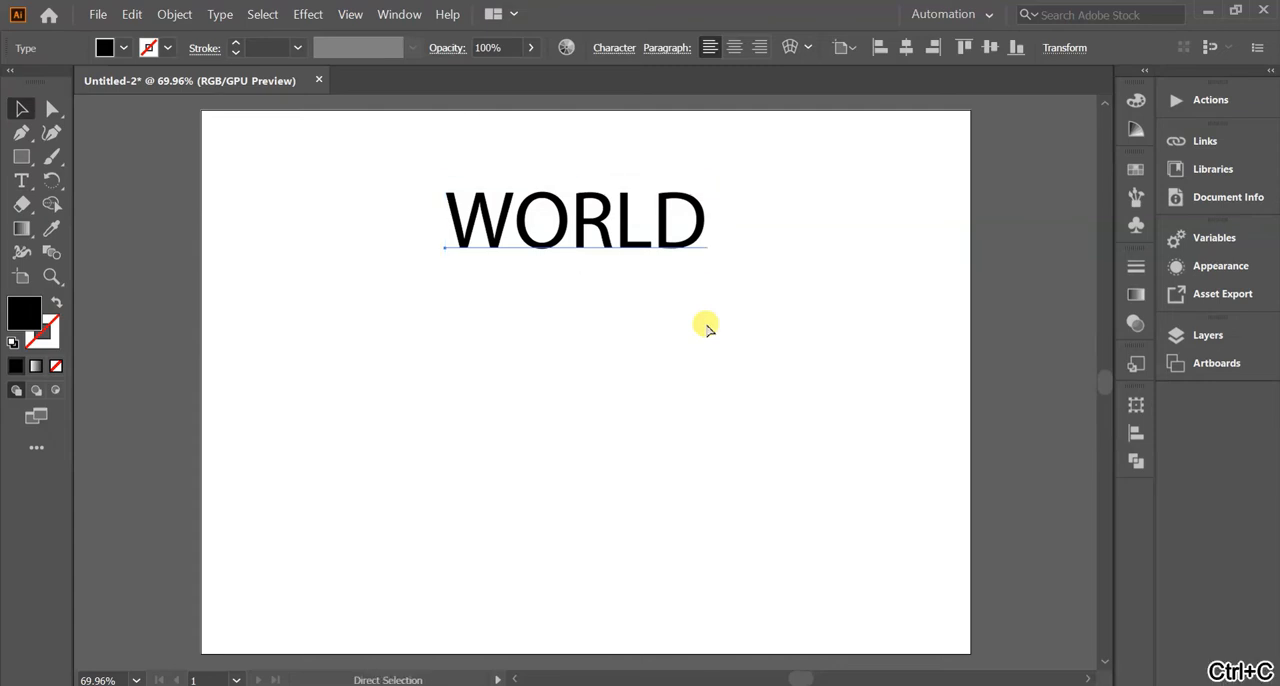
key("ctrl+f")
left_click_drag(622, 213, 617, 446)
key("ctrl+c")
key("ctrl+f")
key("ctrl+f")
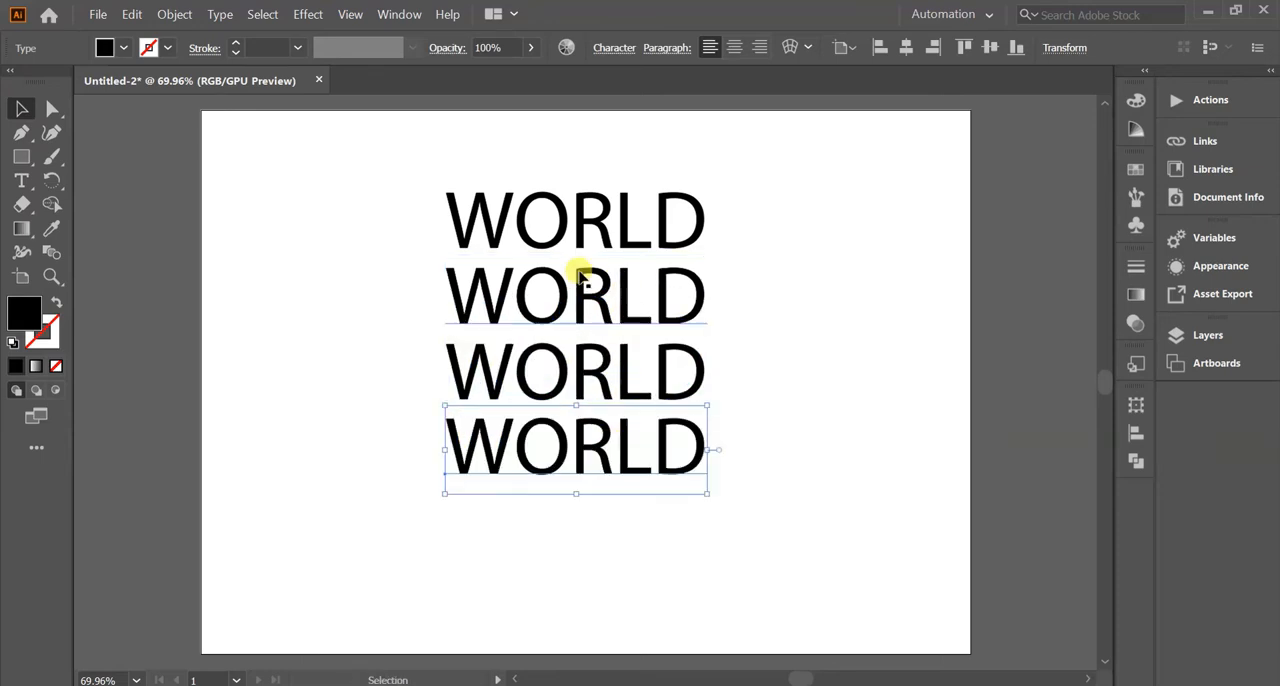
Replace the text of the second WORLD copy with SKILL.
double_click(607, 287)
key("Delete")
key("Delete")
key("BackSpace")
key("BackSpace")
key("BackSpace")
type("SKILL")
Replace the text of the third WORLD copy with DAY.
left_click(626, 363)
key("BackSpace")
key("BackSpace")
key("BackSpace")
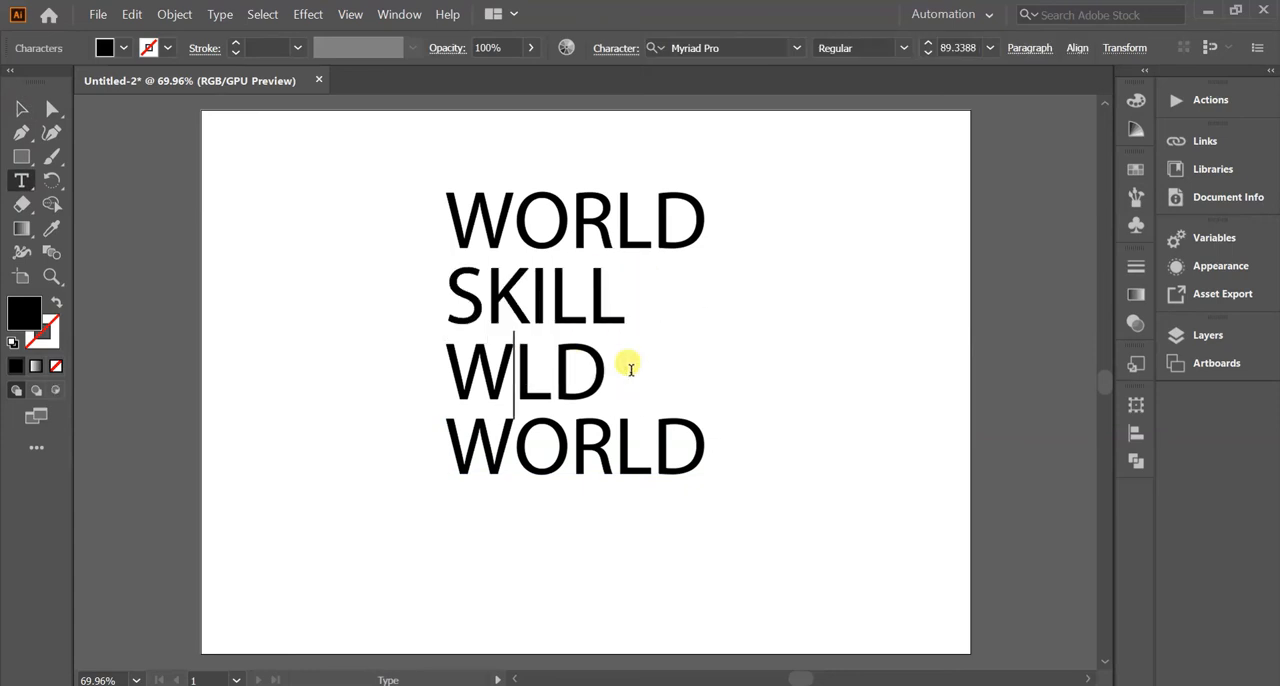
key("Delete")
key("Delete")
type("DAY")
Replace the text of the lowest WORLD copy with 2020.
left_click(680, 437)
key("BackSpace")
key("BackSpace")
key("BackSpace")
key("BackSpace")
key("BackSpace")
type("2020")
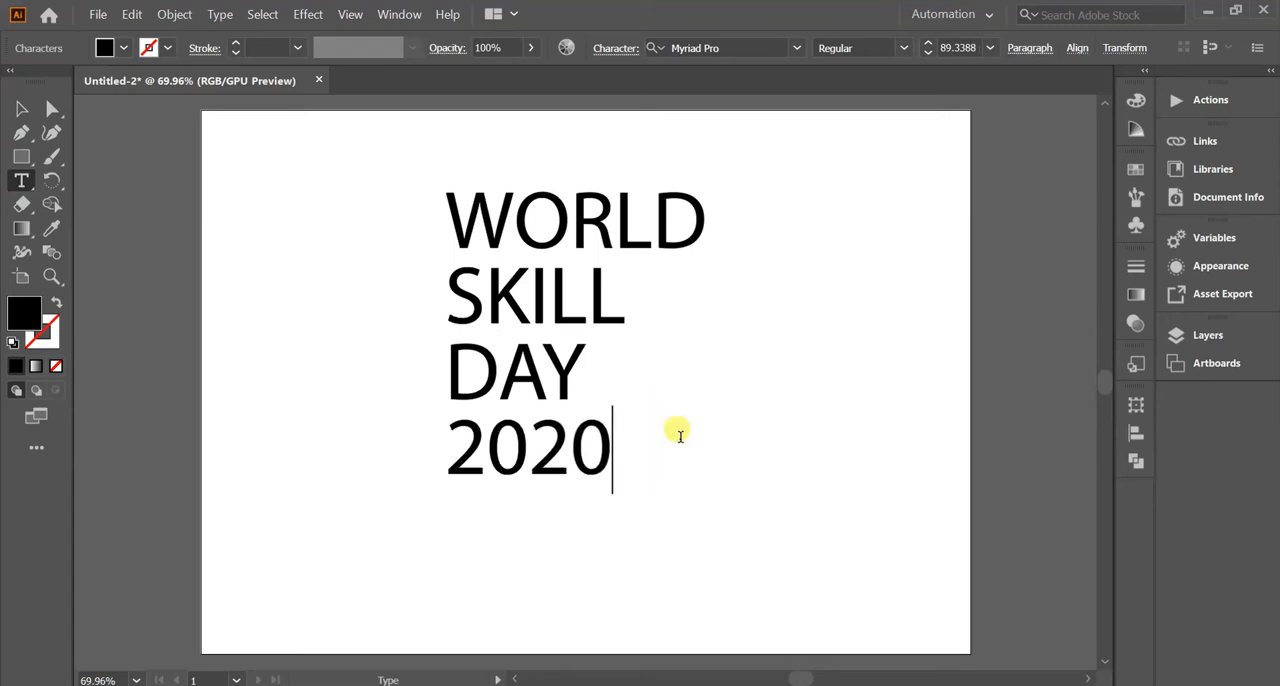
Set all four words in Bebas Neue and centre them horizontally on the artboard.
left_click(18, 110)
left_click_drag(396, 198, 643, 563)
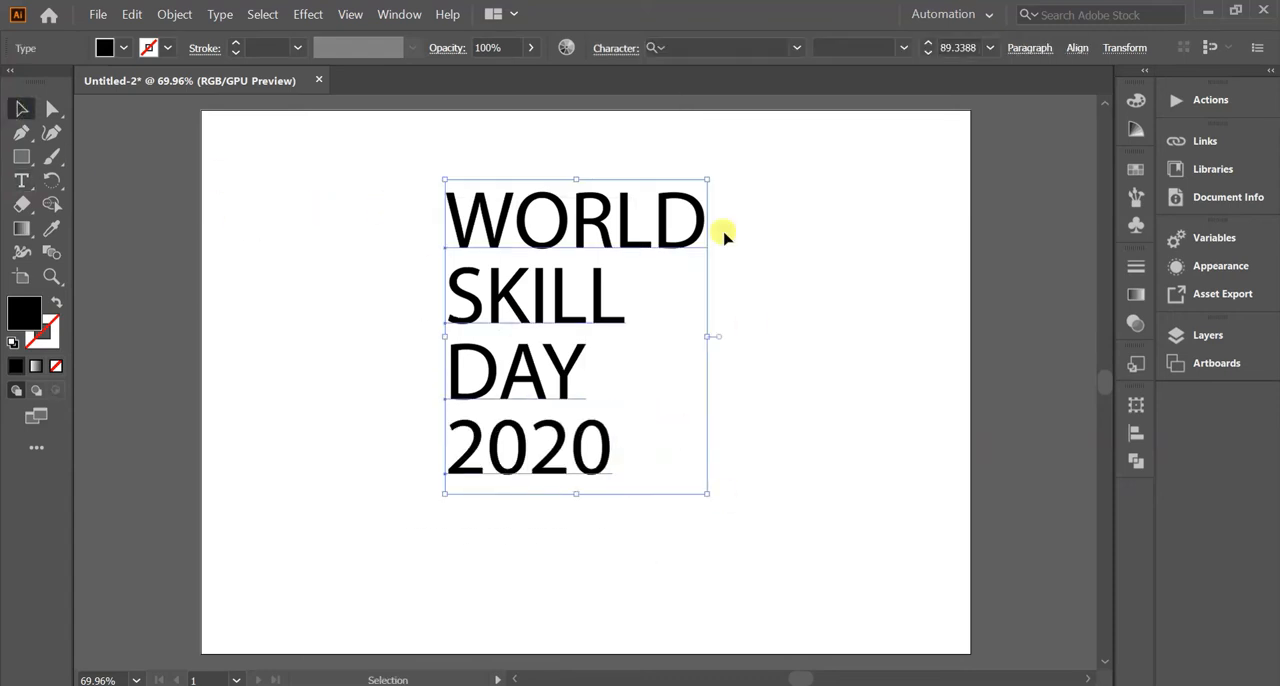
left_click(795, 48)
left_click(728, 147)
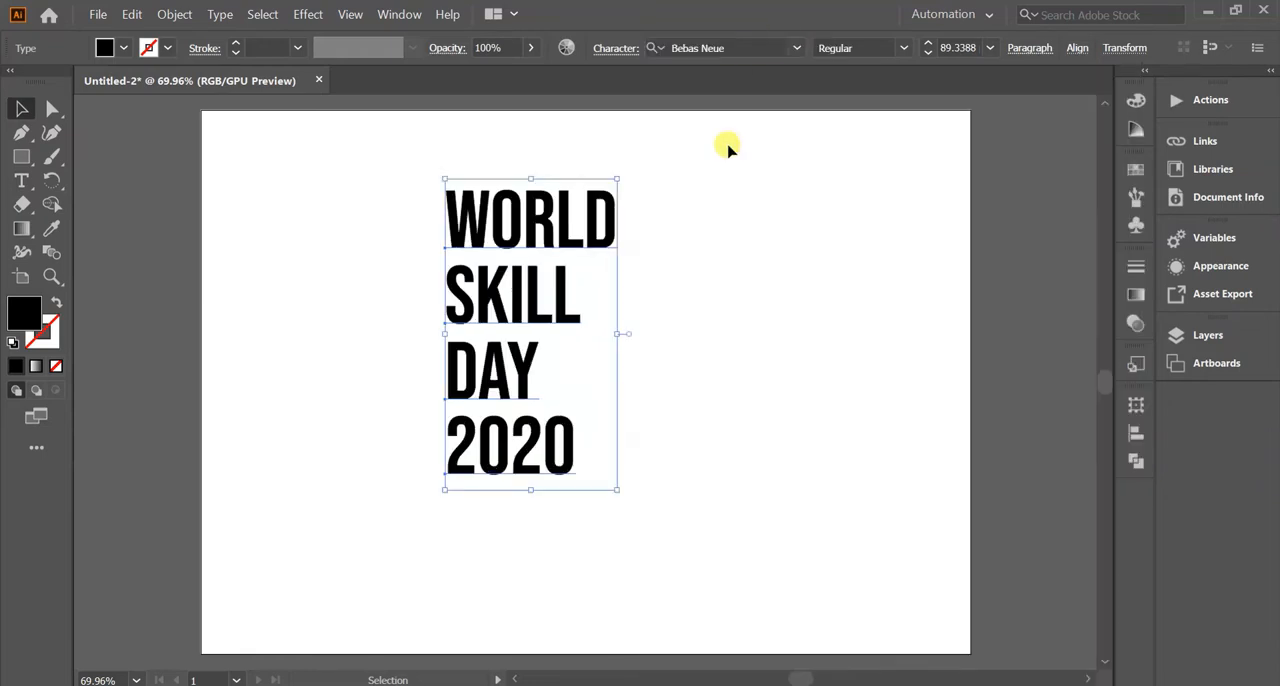
left_click(1070, 47)
left_click(909, 106)
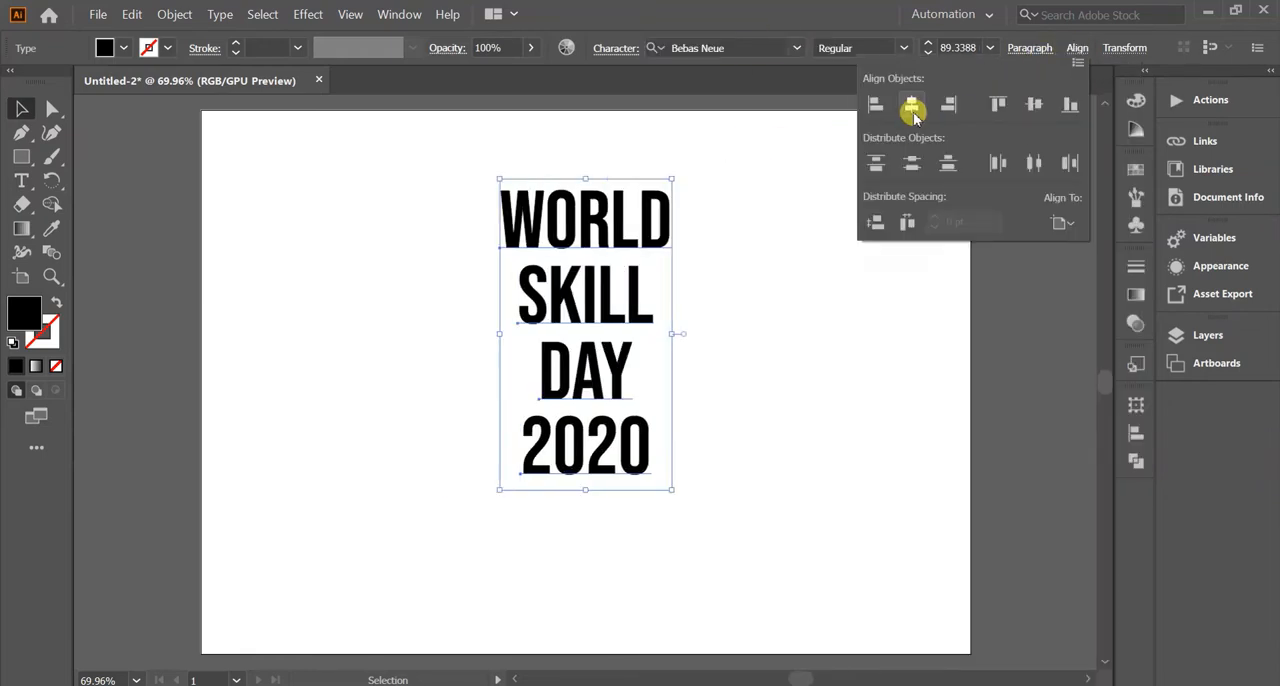
left_click(749, 485)
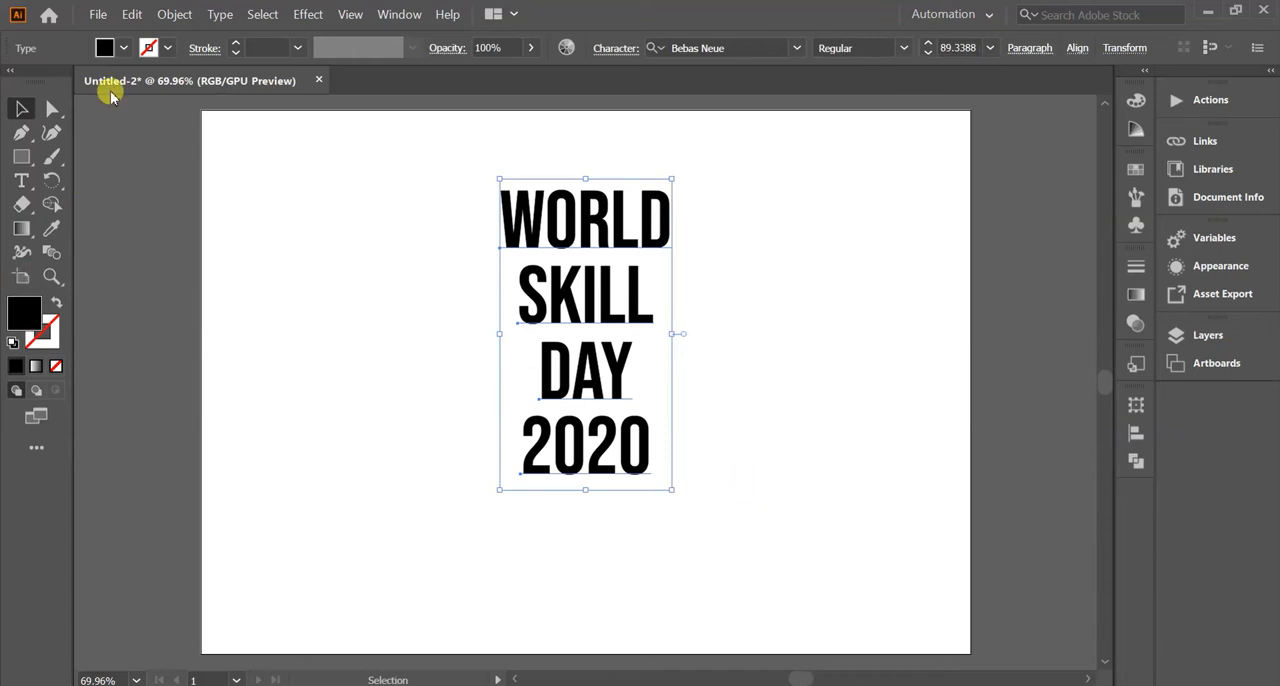
Fill the four words with blue and scale them up together to about 106 pt.
left_click(123, 48)
left_click(155, 97)
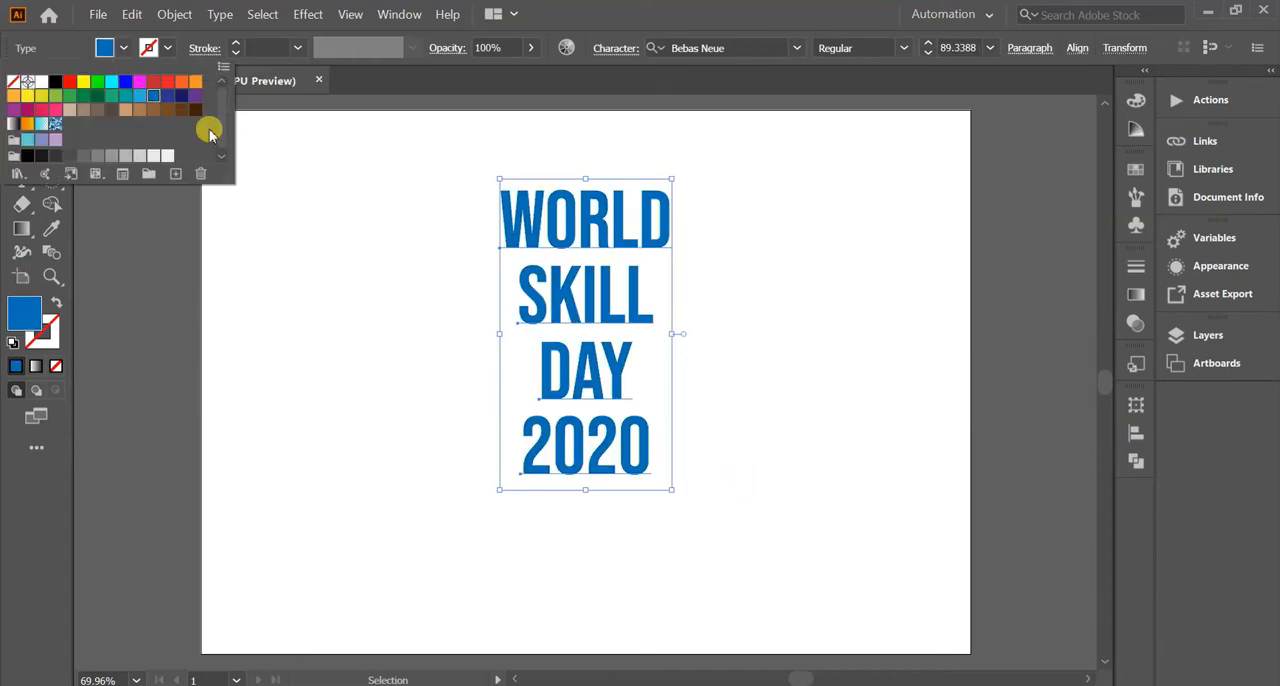
left_click(293, 232)
left_click_drag(667, 489, 724, 548)
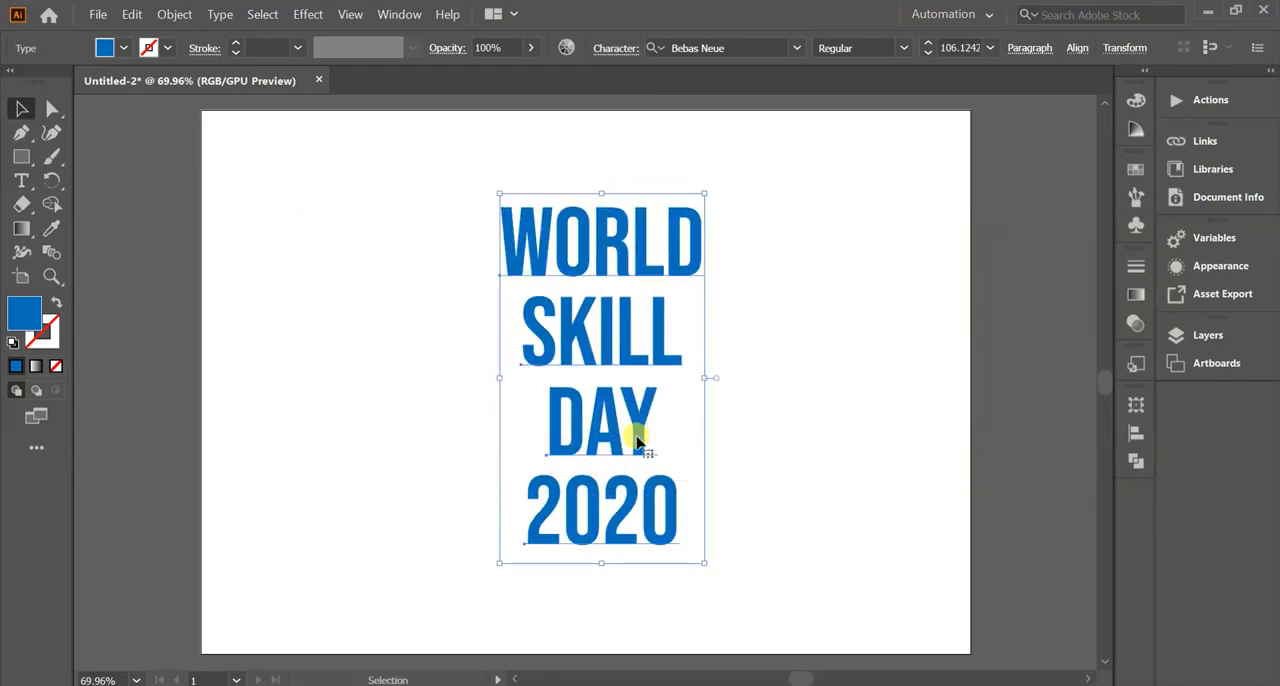
left_click(397, 385)
Apply a 3D Rotate effect with the Isometric Right position to the word WORLD.
left_click(535, 270)
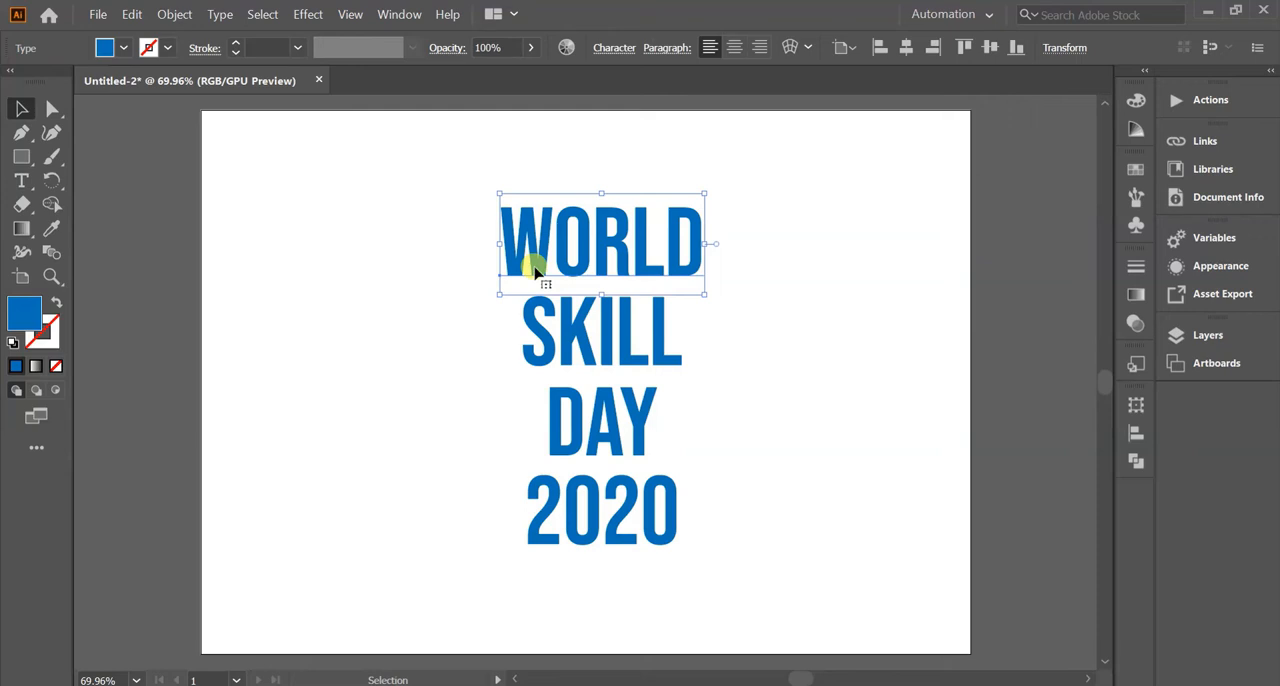
left_click(302, 14)
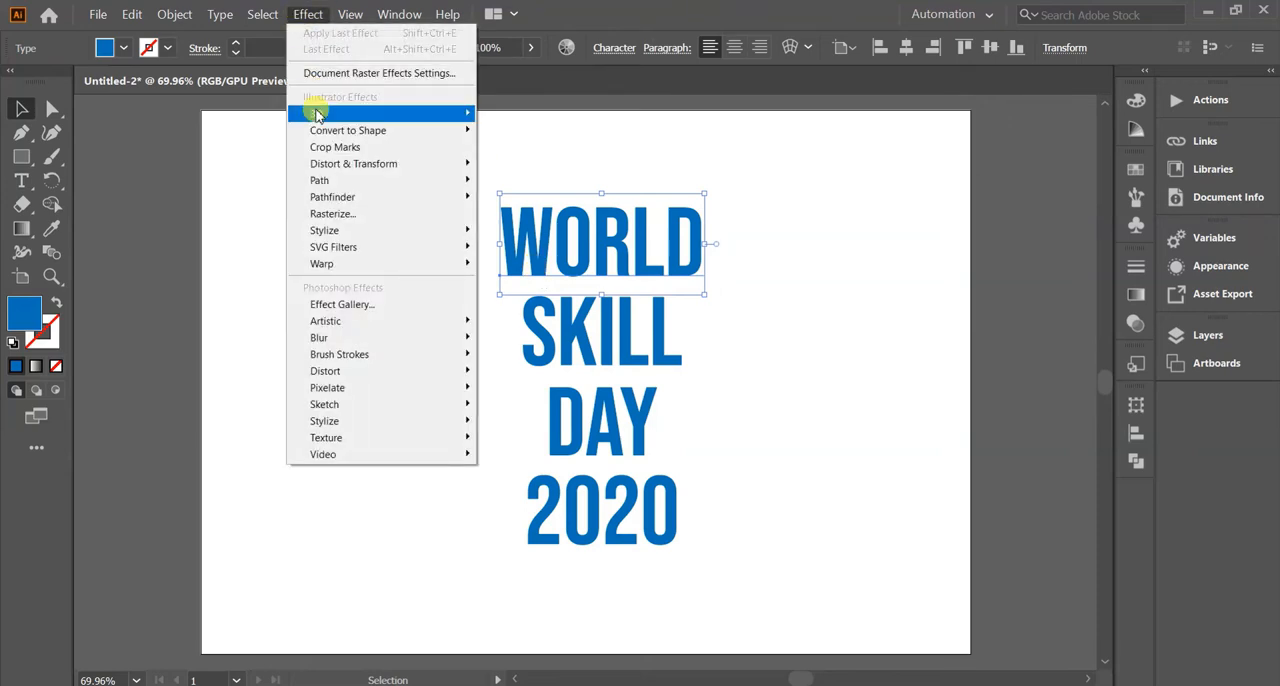
mouse_move(318, 114)
left_click(515, 148)
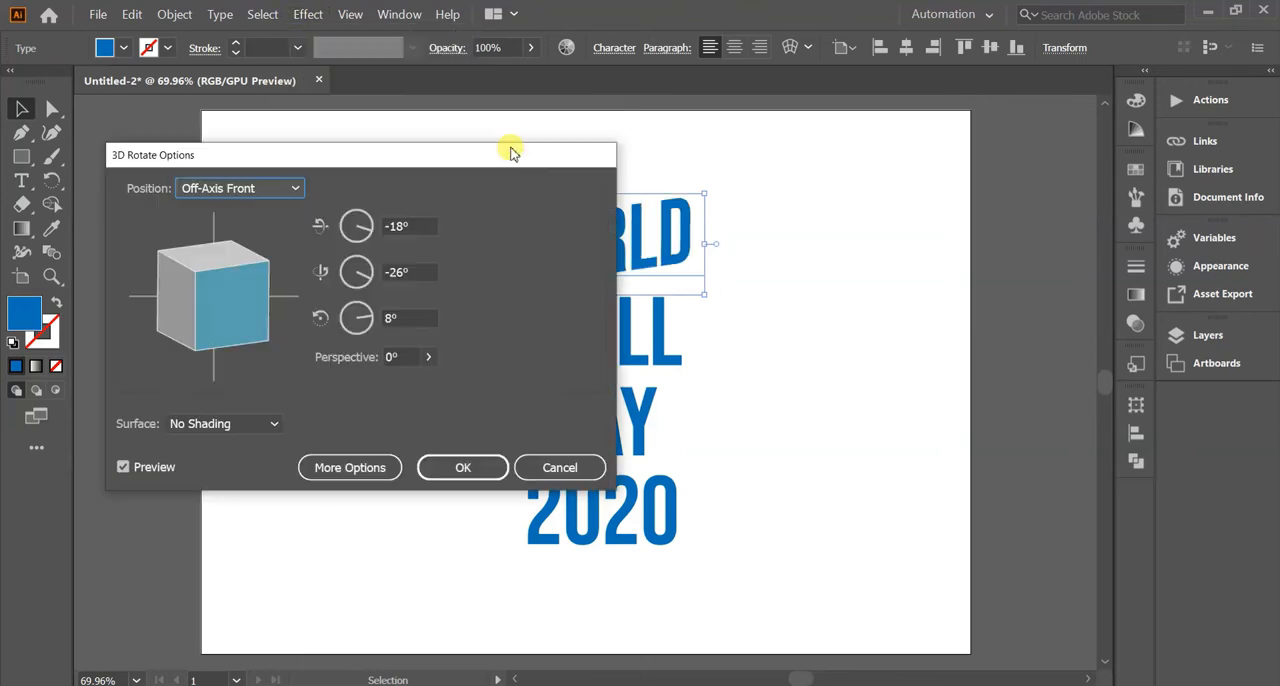
left_click_drag(458, 151, 1100, 114)
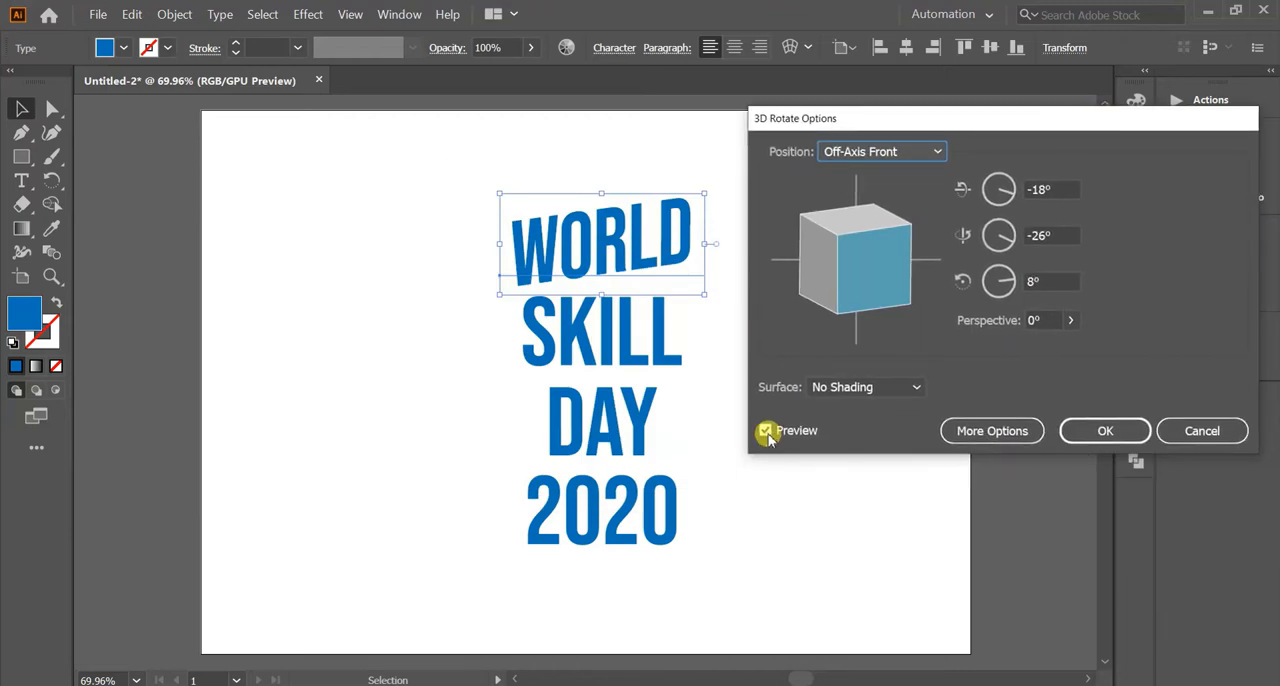
left_click(934, 151)
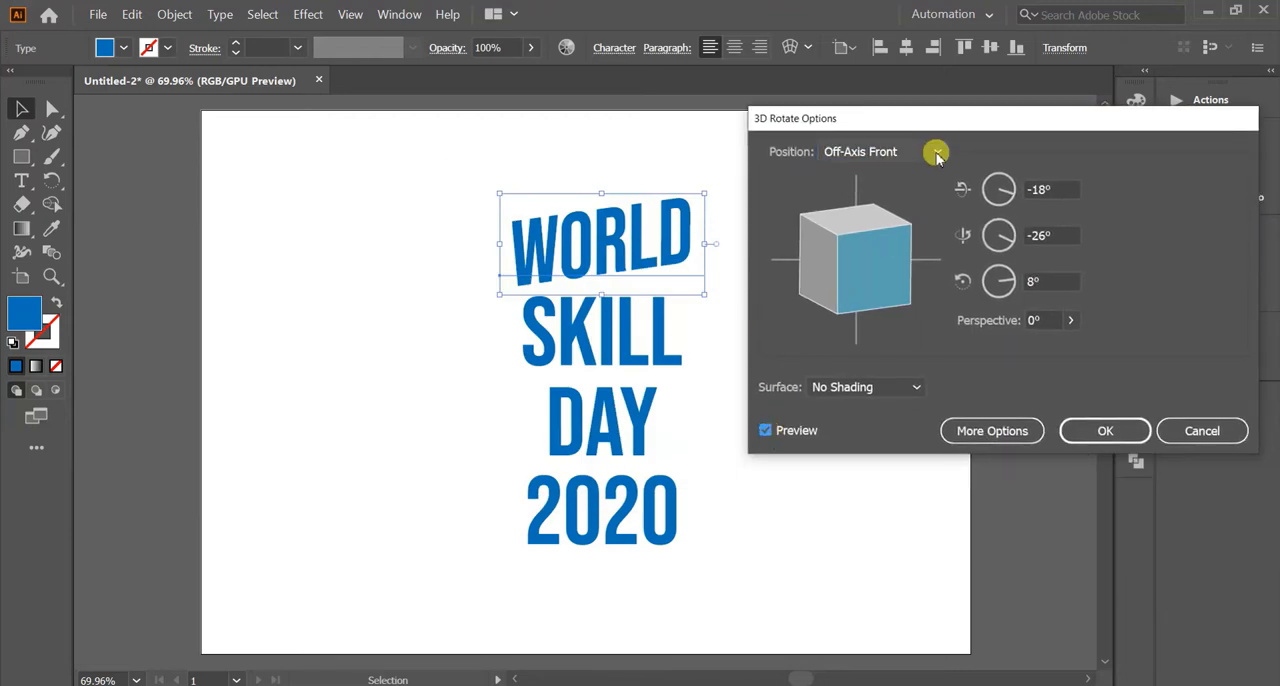
left_click(893, 496)
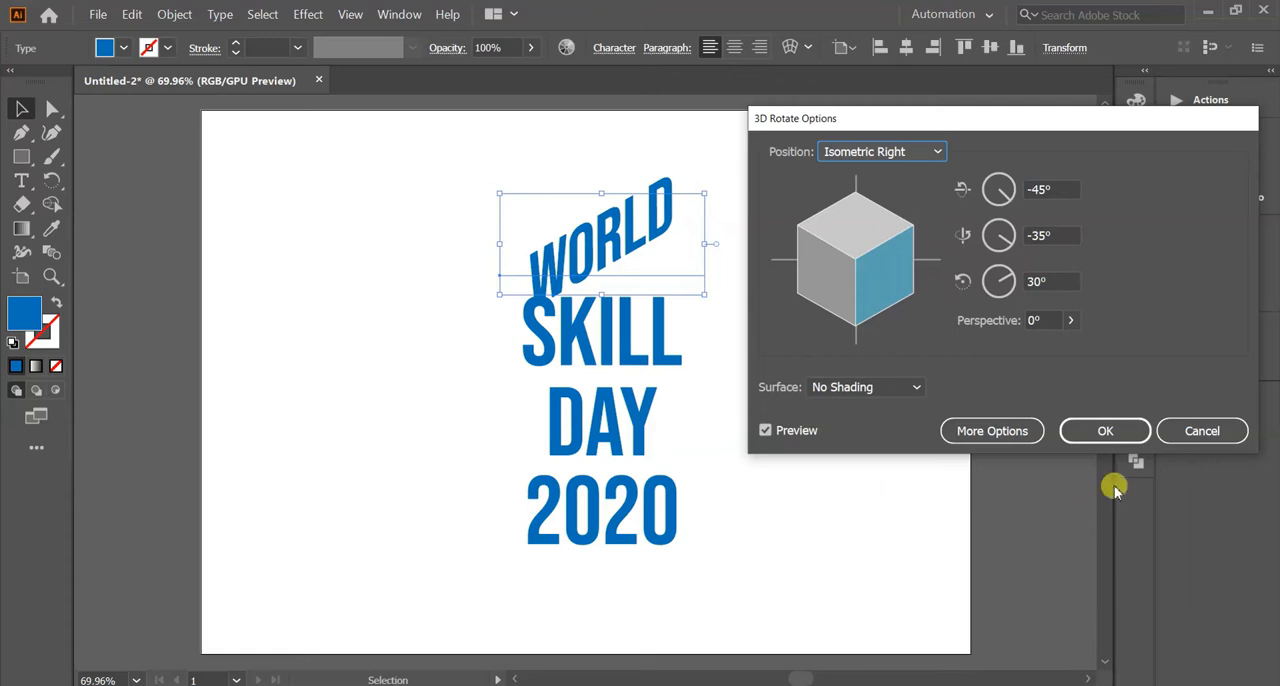
left_click(1100, 432)
Apply a 3D Rotate effect with the Isometric Left position to the word SKILL.
left_click(578, 345)
left_click(308, 14)
mouse_move(338, 113)
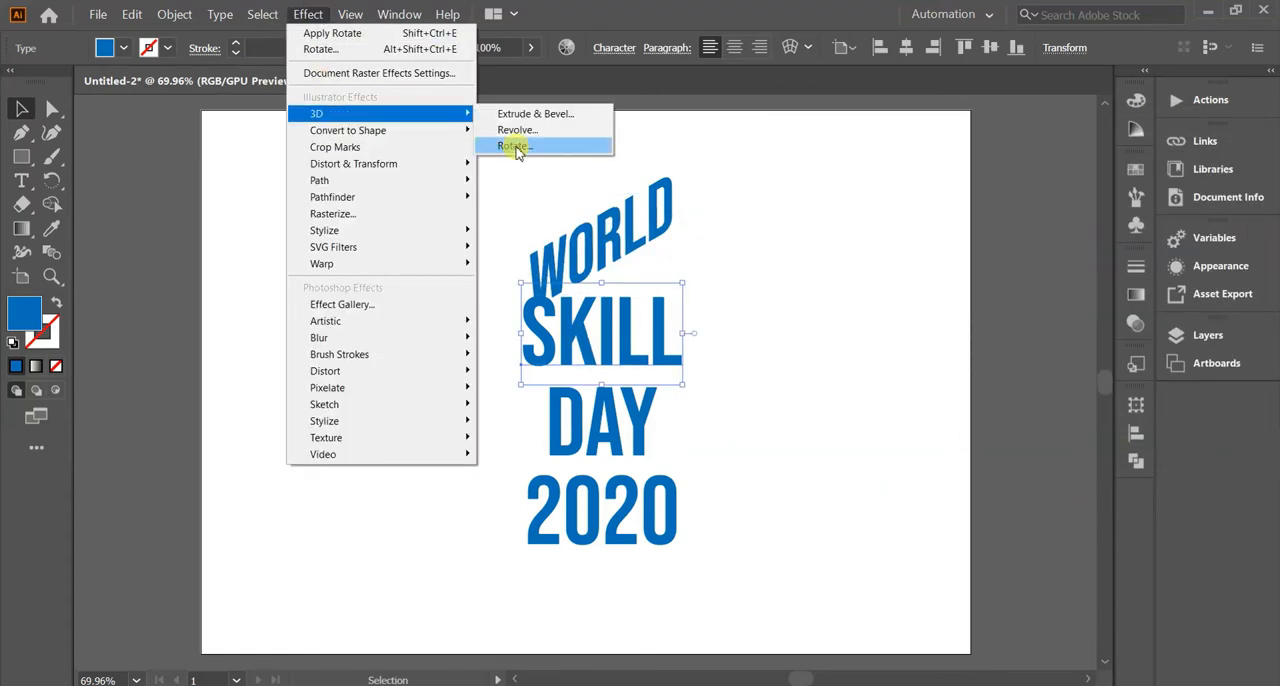
left_click(514, 146)
left_click(930, 151)
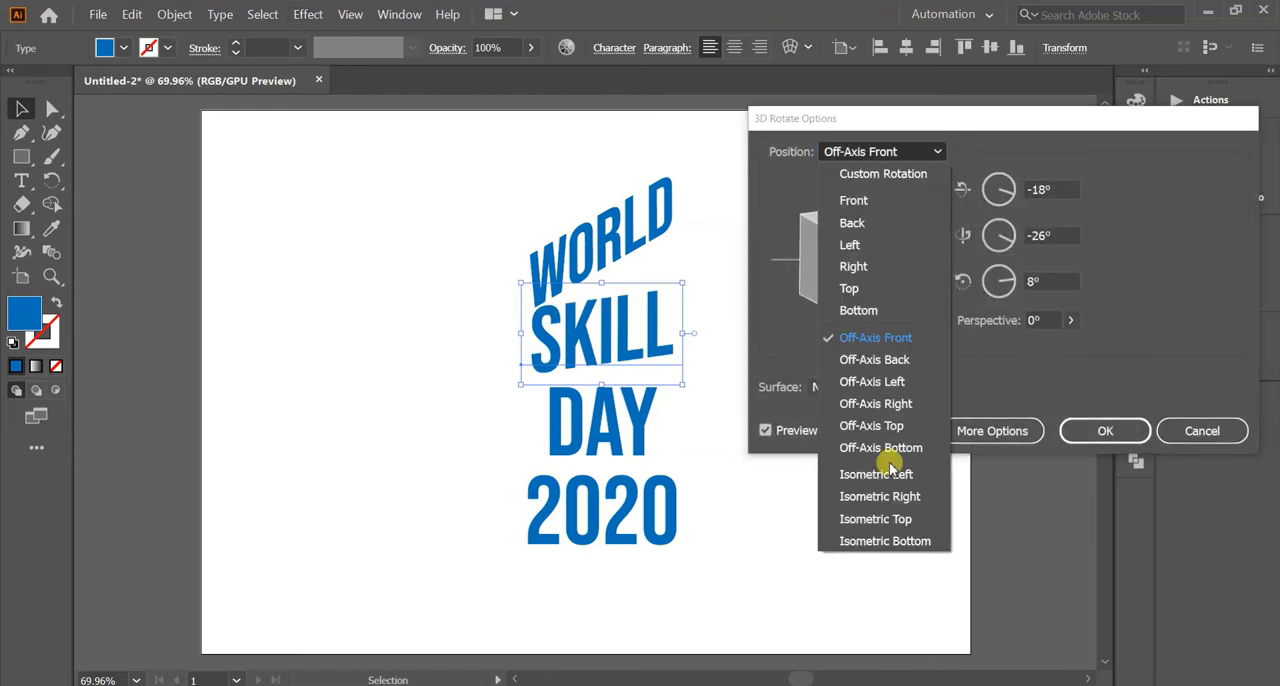
left_click(889, 470)
left_click(1103, 430)
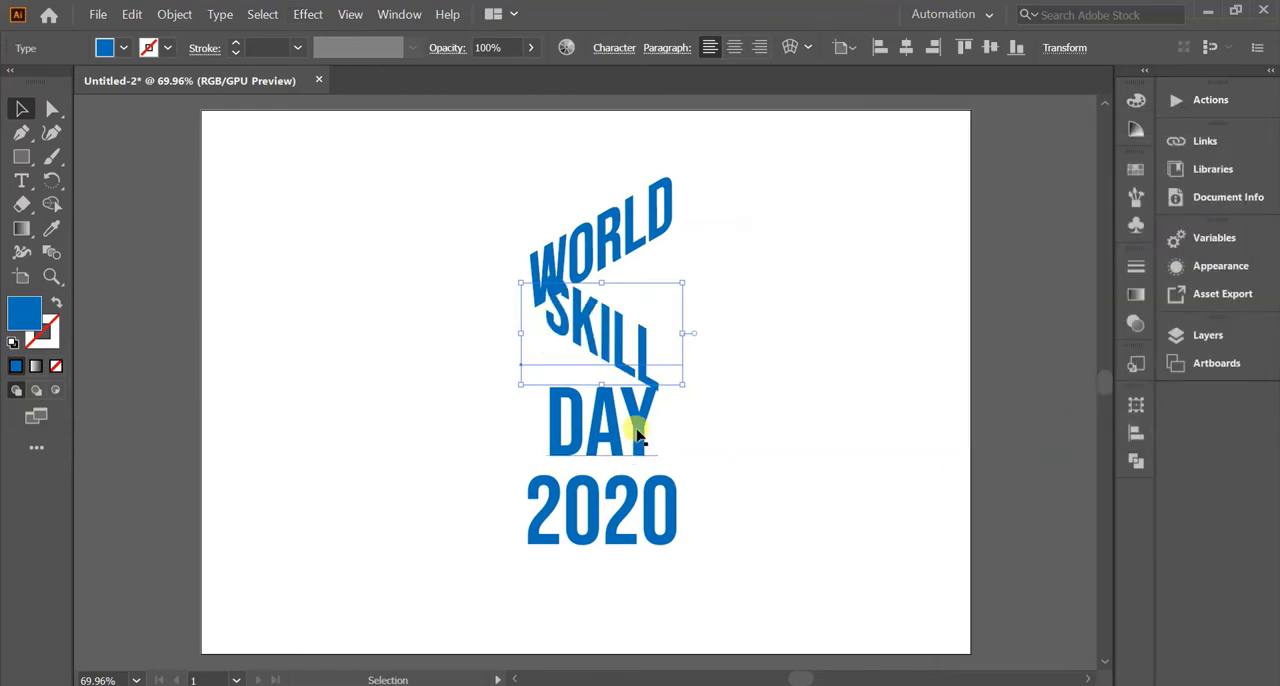
Apply a 3D Rotate effect with the Isometric Bottom position to the word DAY.
left_click(638, 435)
left_click(308, 14)
mouse_move(314, 115)
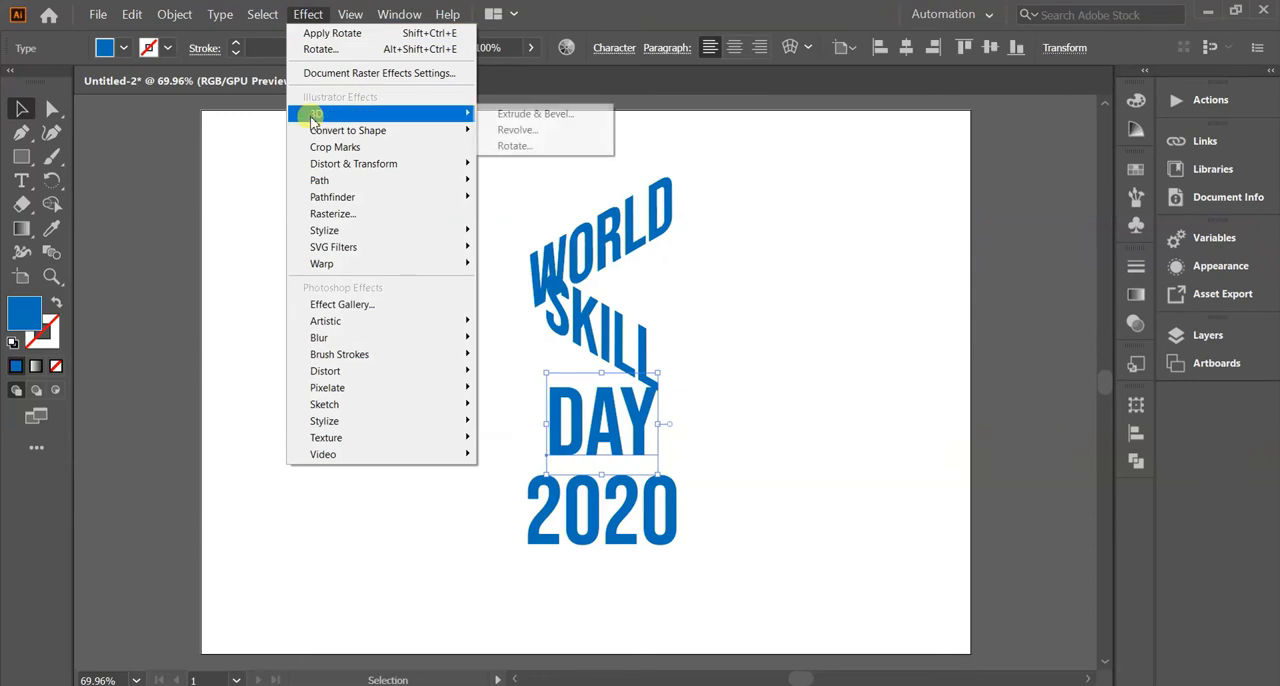
left_click(518, 147)
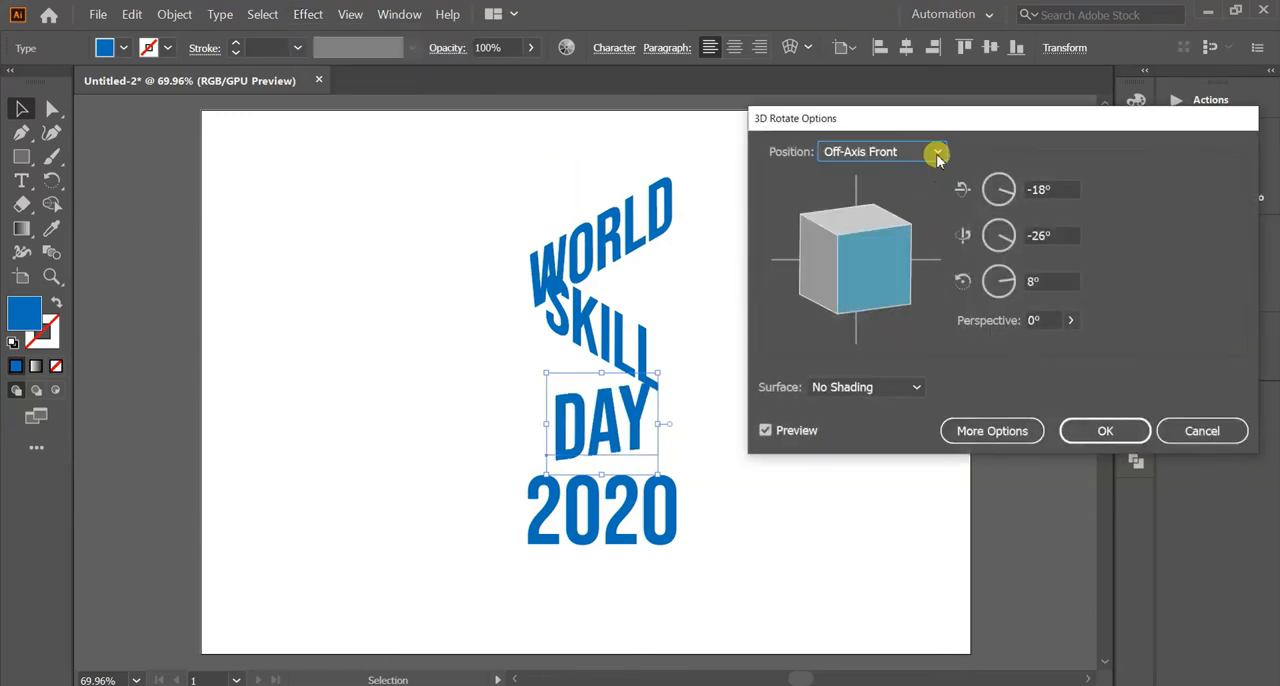
left_click(937, 152)
left_click(873, 537)
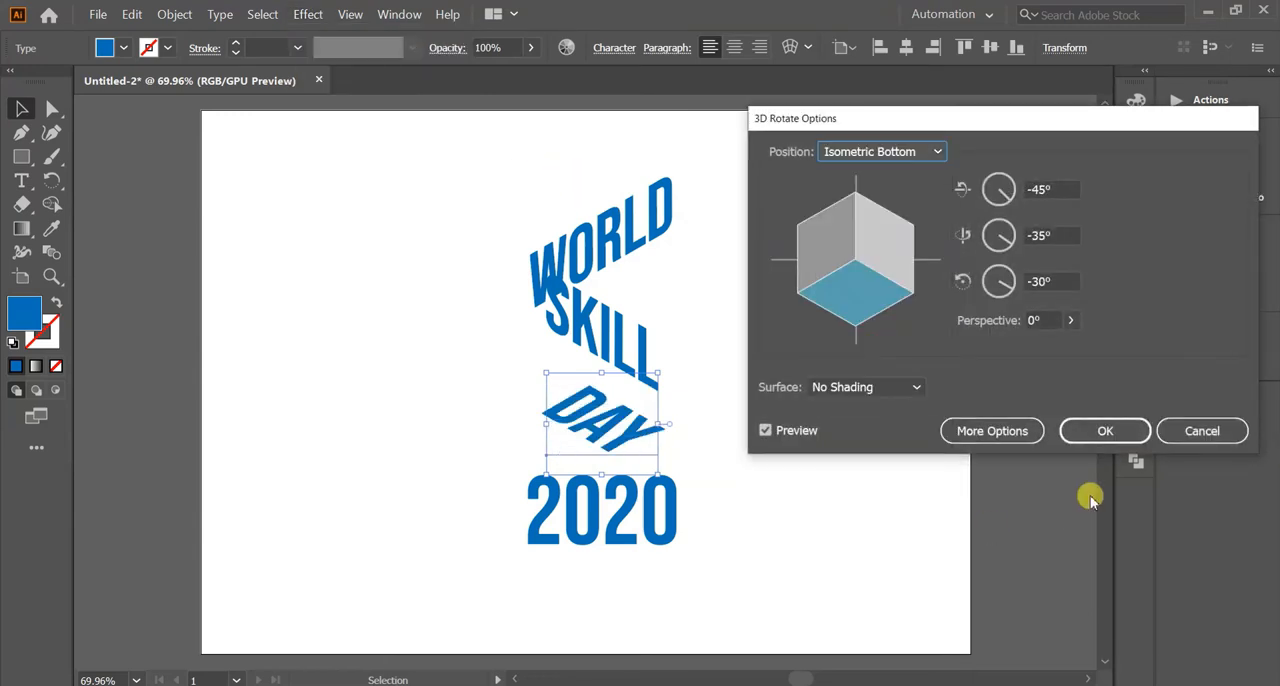
left_click(1103, 430)
Apply a 3D Rotate effect with the Isometric Bottom position to the 2020 text.
left_click(675, 515)
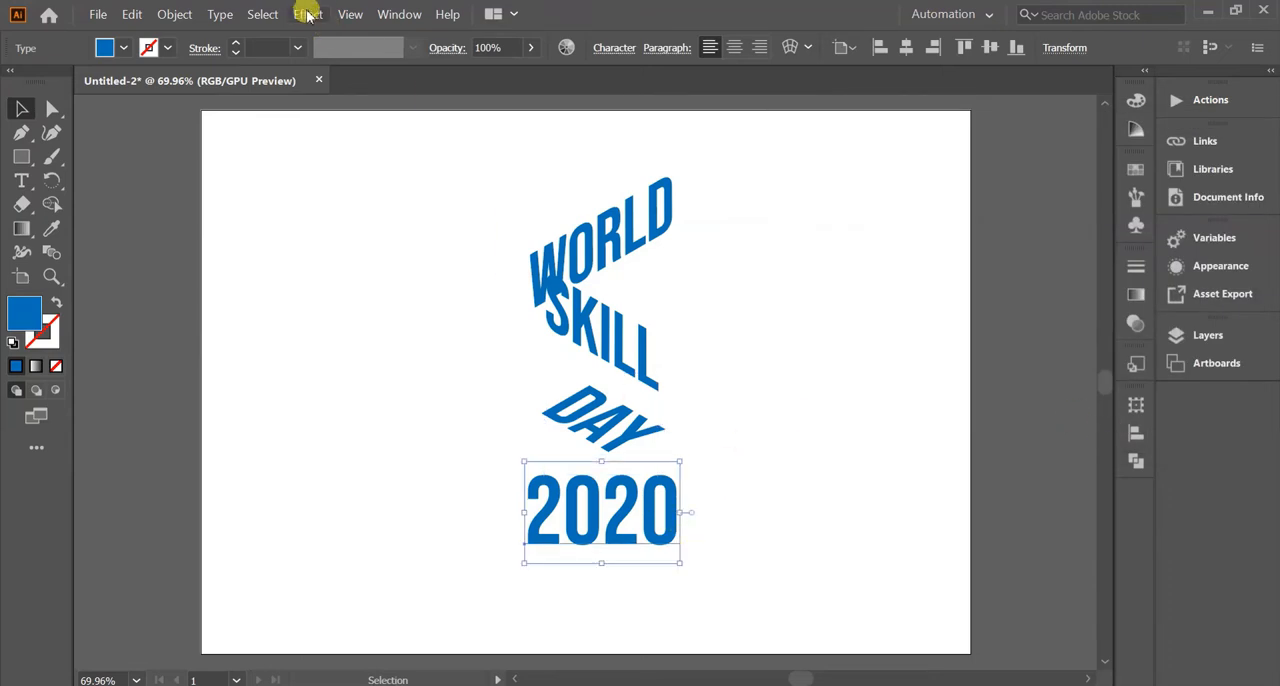
left_click(307, 14)
mouse_move(320, 106)
left_click(515, 150)
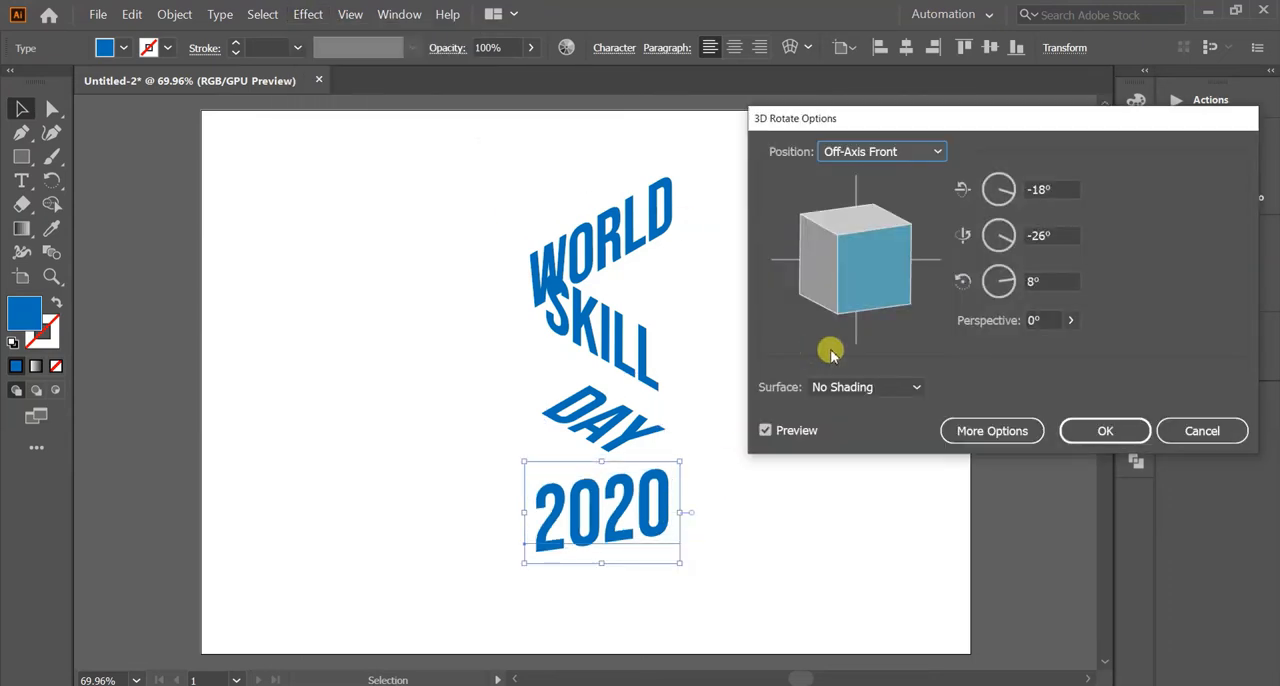
left_click(935, 151)
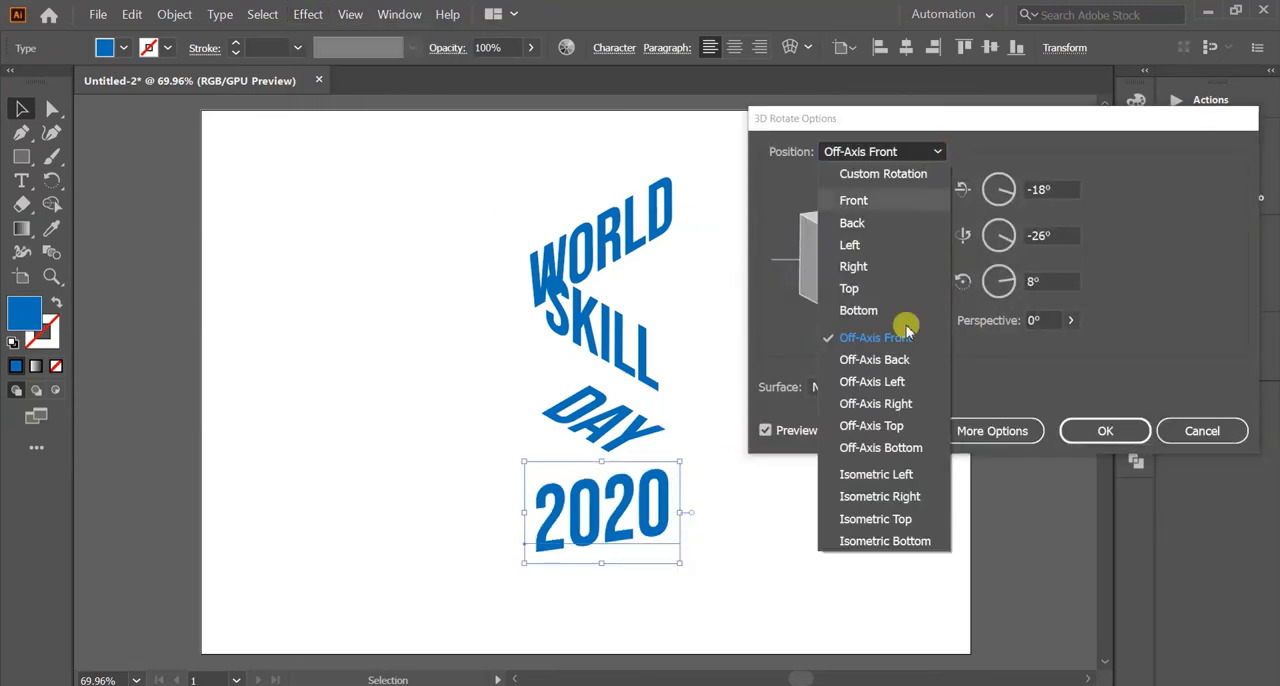
left_click(888, 541)
left_click(1095, 430)
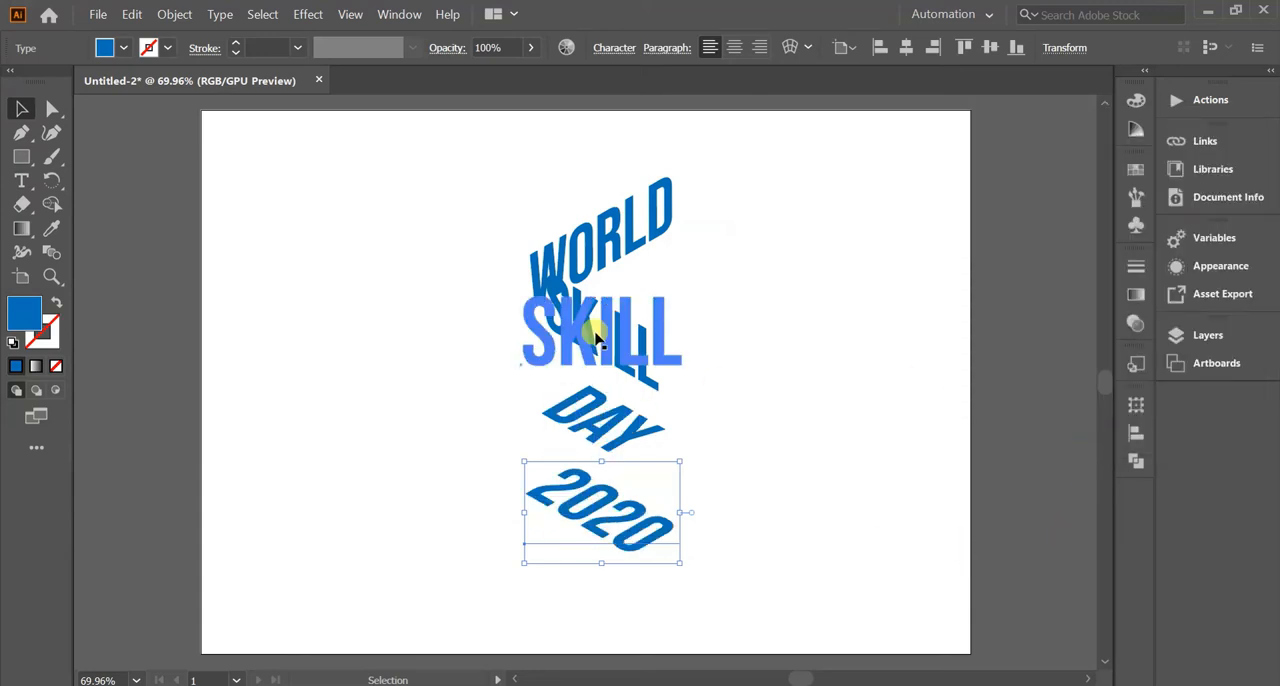
Move SKILL up beside the end of WORLD so the two words meet as a cube corner, and fine-tune its position.
left_click_drag(626, 350, 754, 236)
key("Down")
key("Down")
key("Down")
key("Down")
key("Down")
key("Down")
key("Down")
key("Down")
key("Down")
key("Down")
key("Down")
key("Down")
key("Down")
key("Down")
key("Down")
key("Down")
key("Down")
key("Down")
key("Down")
key("Right")
key("Right")
key("Right")
key("Right")
key("Right")
key("Right")
Move DAY up into the angle beneath WORLD and SKILL and nudge it into alignment with them.
left_click_drag(596, 422, 695, 298)
key("Up")
key("Up")
key("Up")
key("Up")
key("Up")
key("Up")
key("Up")
key("Up")
key("Up")
key("Up")
key("Up")
key("Up")
key("Left")
key("Left")
key("Left")
key("Left")
key("Right")
key("Right")
key("Right")
Move 2020 directly beneath DAY and nudge it into line with the isometric text block.
left_click_drag(623, 510, 676, 314)
key("Right")
key("Right")
key("Right")
key("Right")
key("Right")
key("Right")
key("Right")
key("Right")
key("Right")
key("Right")
key("Right")
key("Right")
key("Right")
key("Right")
key("Right")
key("Right")
key("Right")
key("Right")
key("Right")
key("Right")
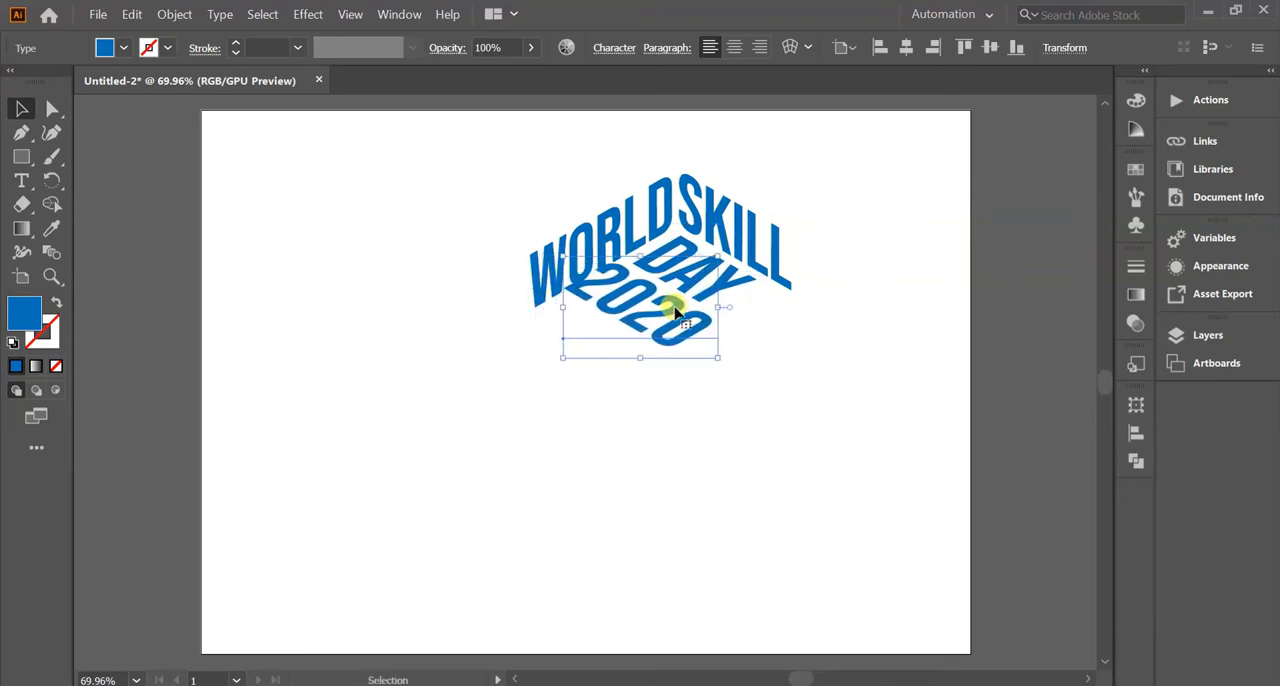
key("Down")
key("Down")
key("Down")
key("Down")
key("Down")
key("Down")
key("Down")
key("Down")
key("Right")
key("Right")
key("Right")
key("Right")
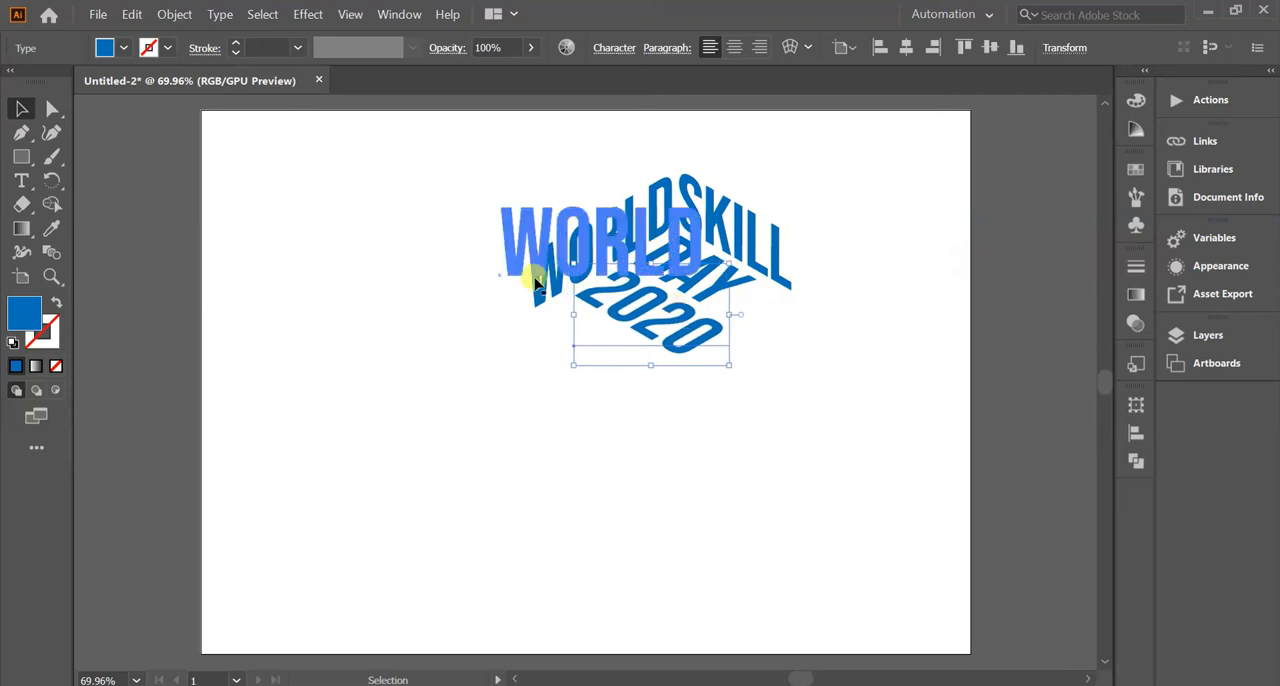
left_click(385, 345)
Scale the whole four-word arrangement up to about 203 pt text size and position it in the middle of the artboard.
left_click_drag(511, 137, 852, 446)
left_click_drag(688, 262, 627, 350)
left_click_drag(751, 427, 904, 519)
left_click_drag(428, 240, 294, 131)
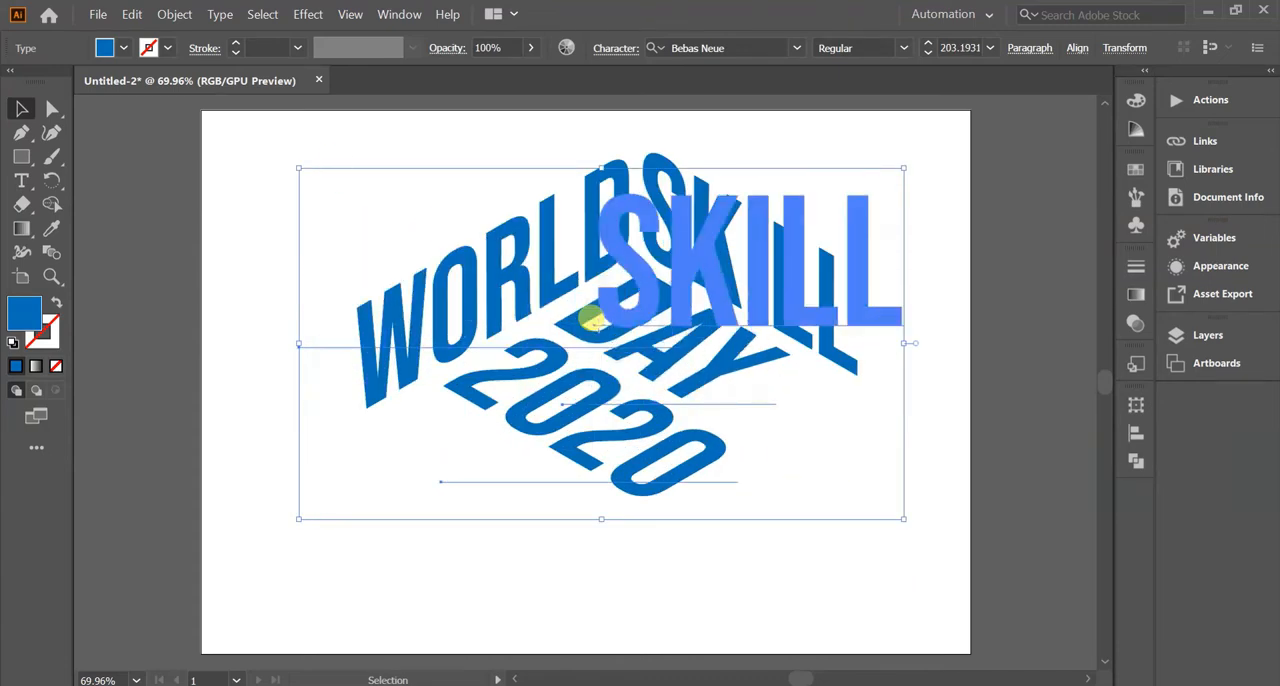
left_click(166, 320)
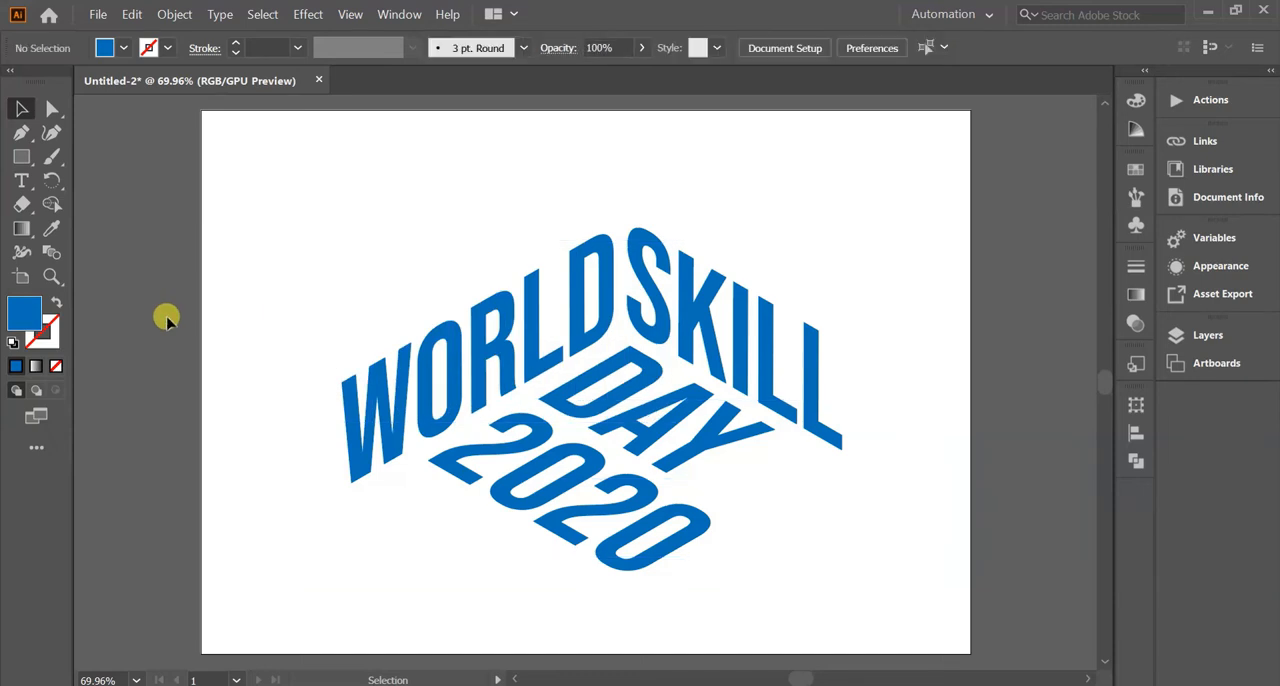
Apply a new 3D Extrude & Bevel effect to WORLD with the Off-Axis Front position and 50 pt depth.
left_click(352, 478)
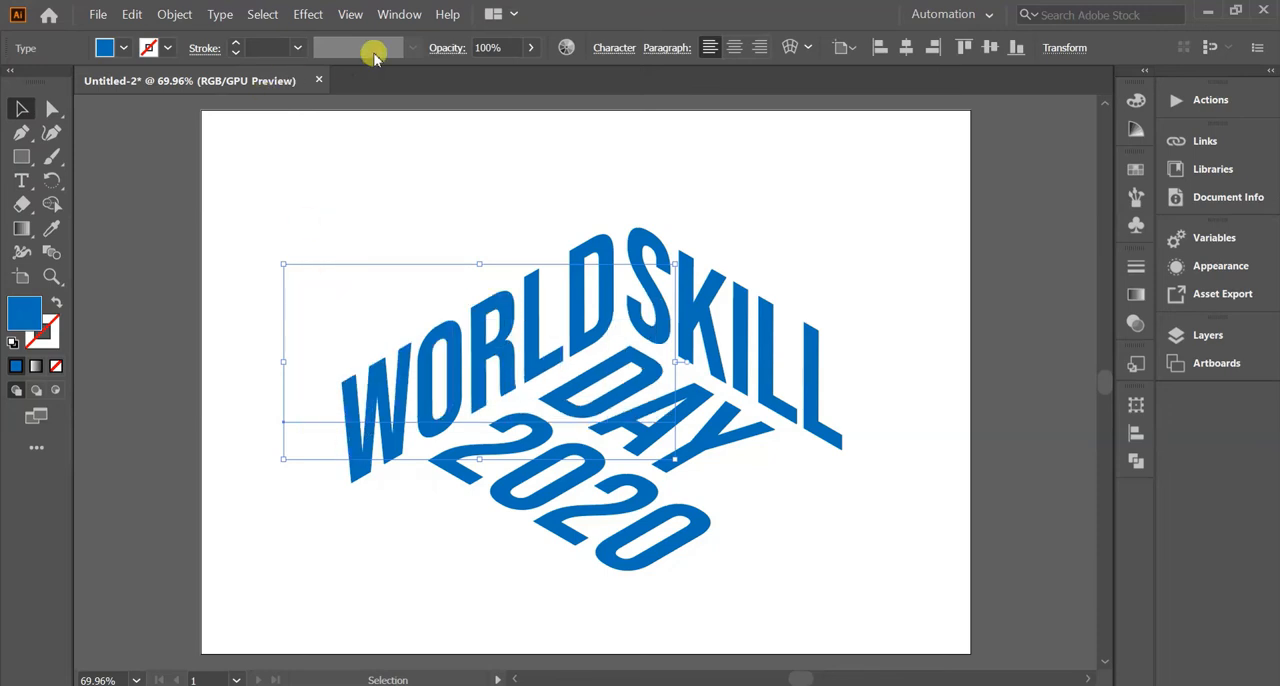
left_click(309, 14)
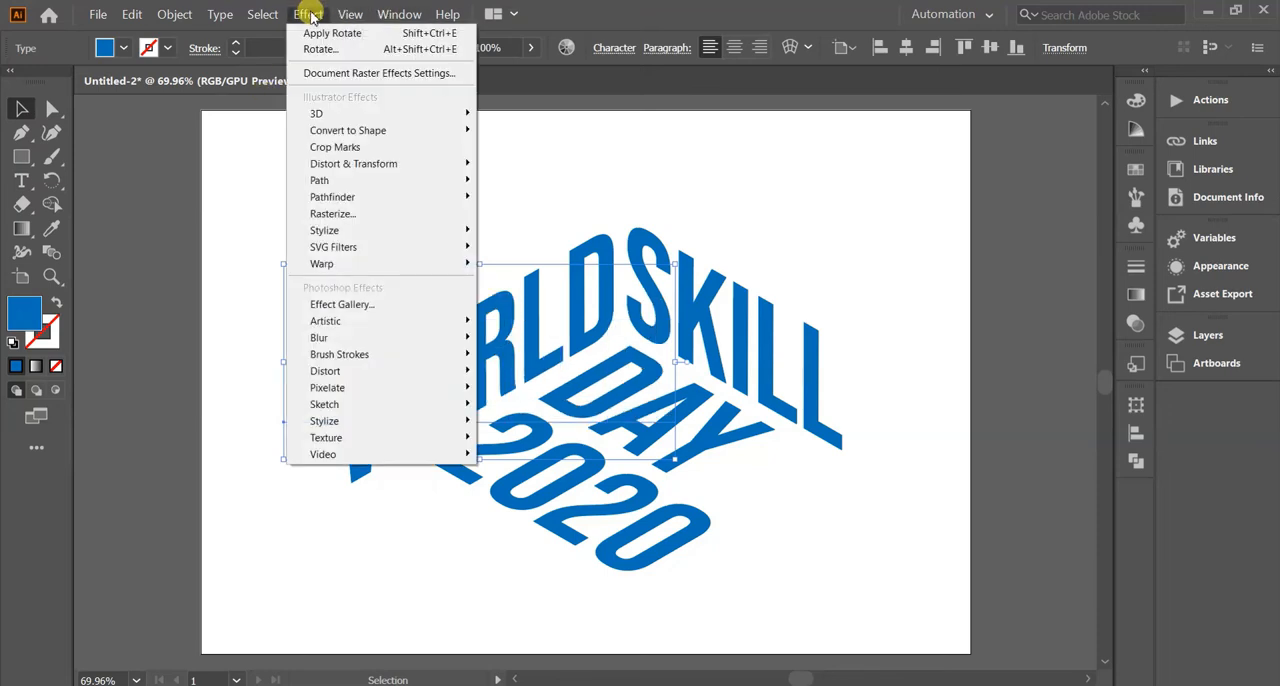
mouse_move(326, 119)
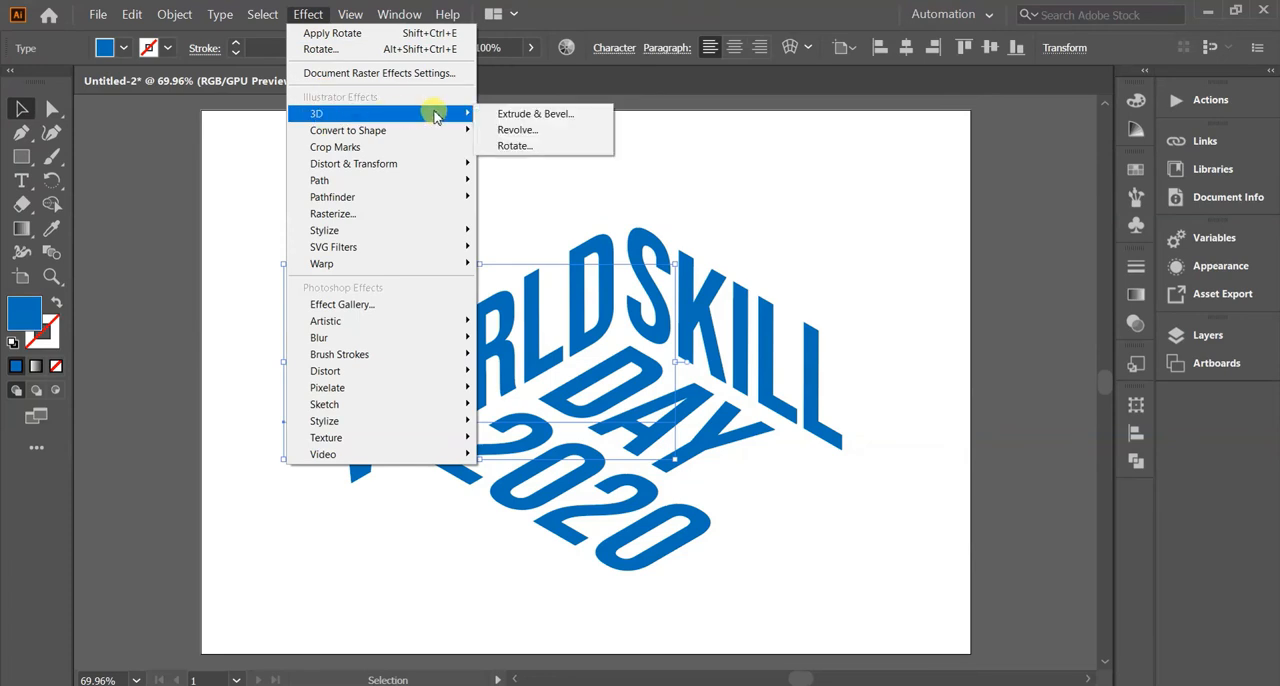
left_click(500, 114)
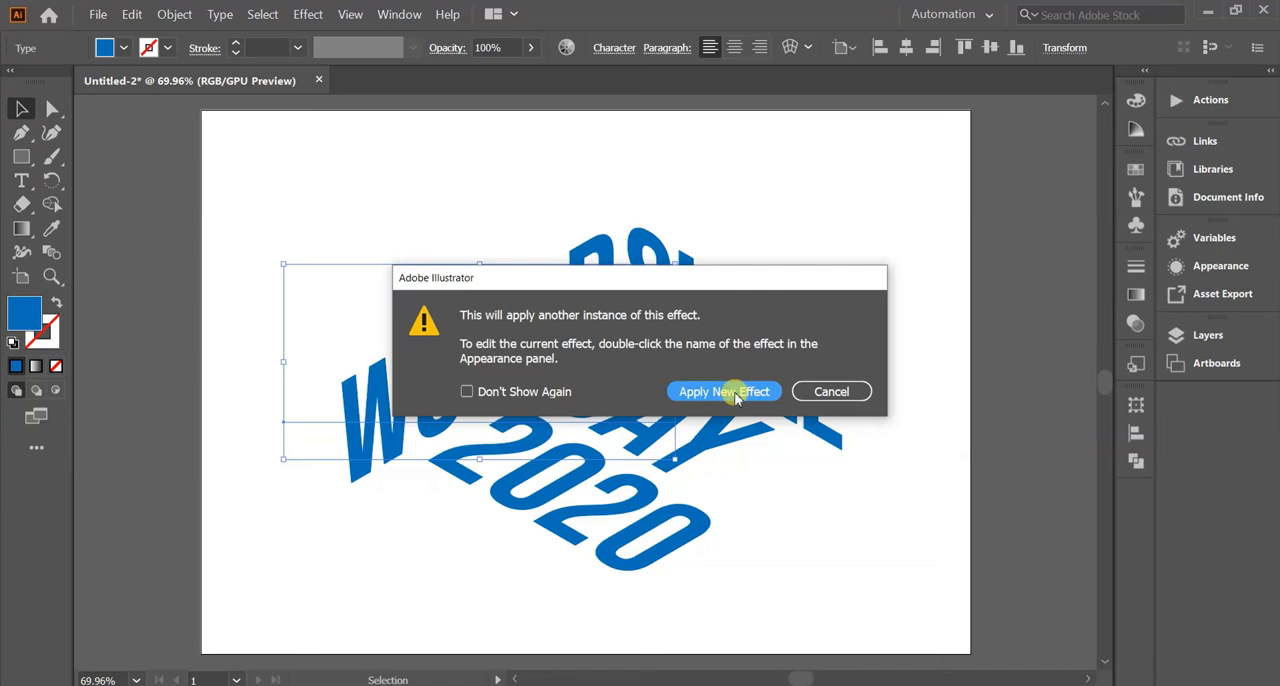
left_click(735, 396)
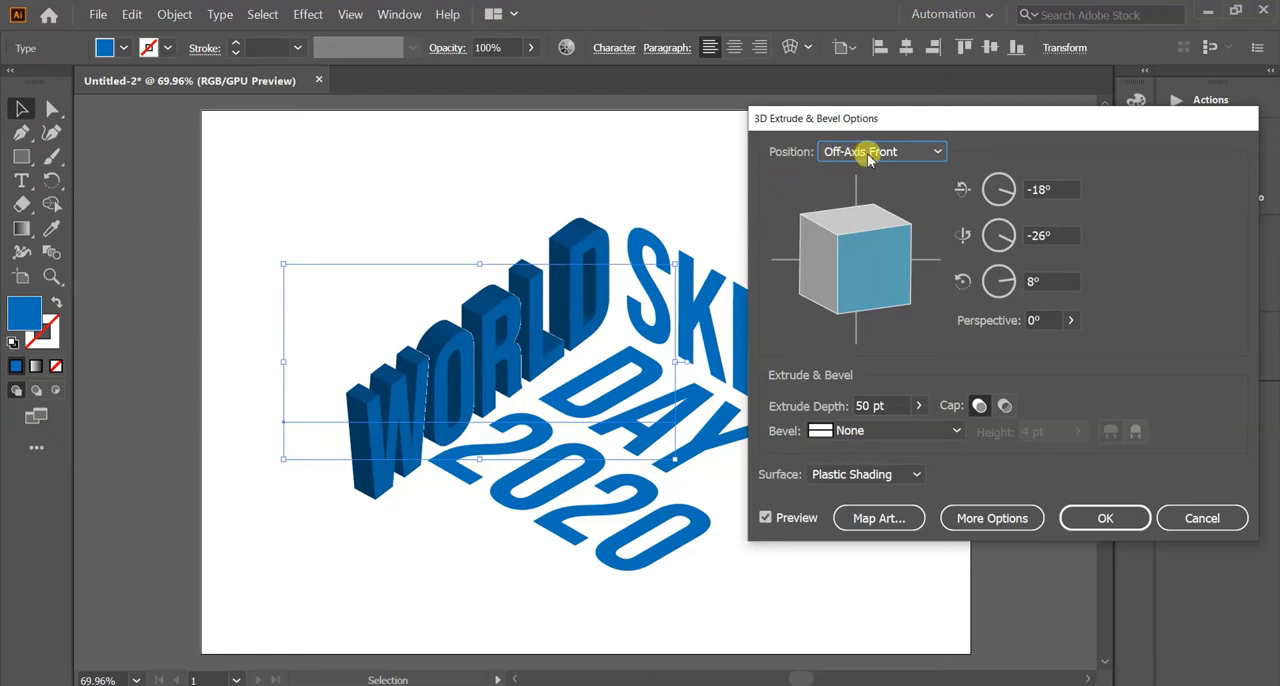
left_click(1105, 522)
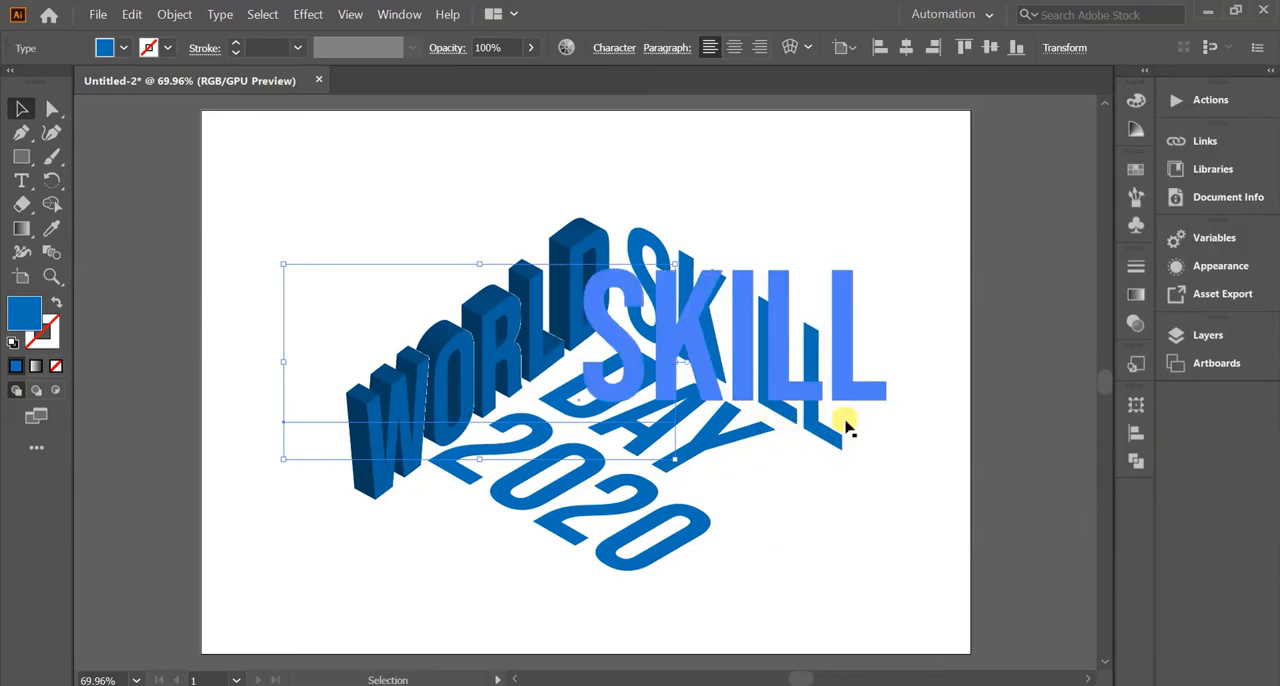
Start a new 3D Extrude & Bevel effect on SKILL and turn its cube to a custom rotation of -14°, 4°, -1°.
left_click(845, 430)
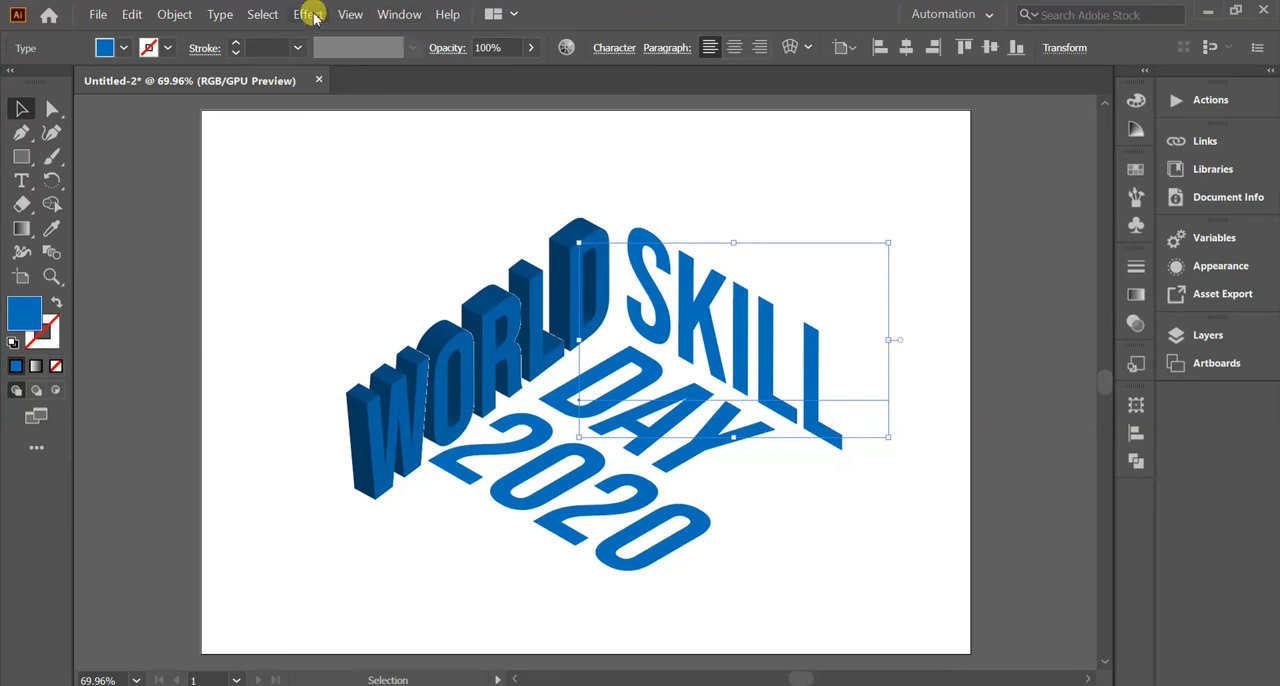
left_click(310, 15)
mouse_move(322, 116)
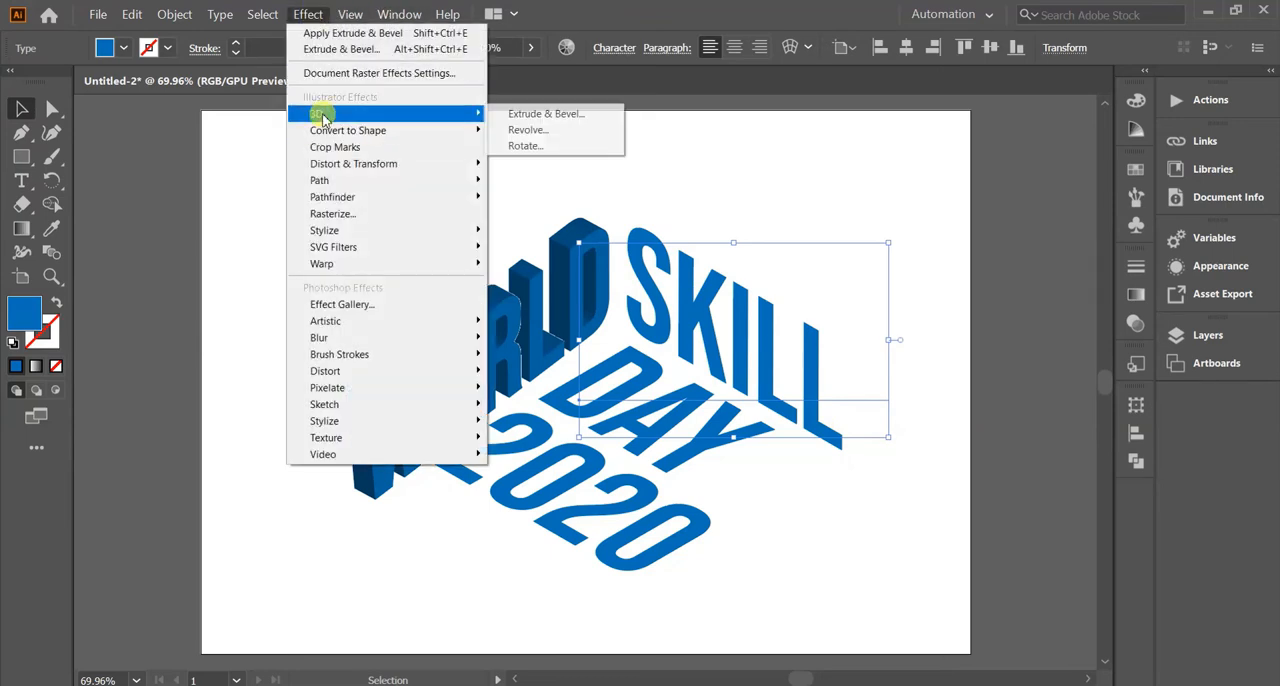
left_click(514, 114)
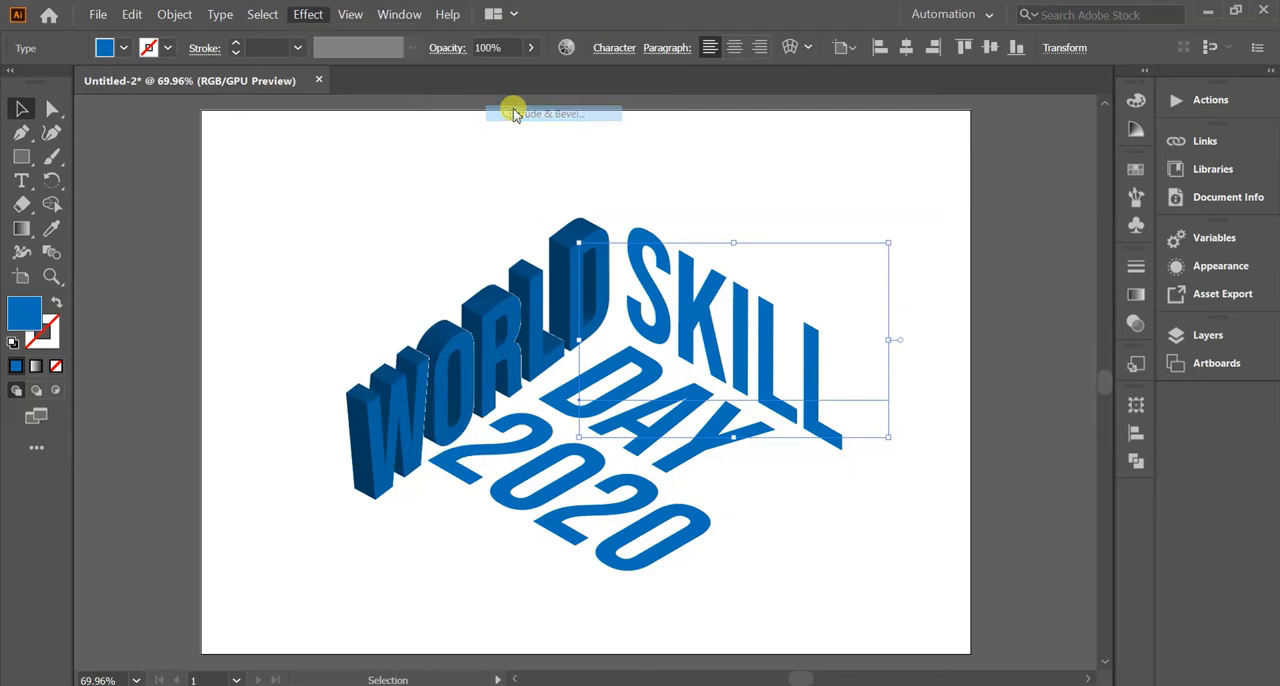
left_click(718, 391)
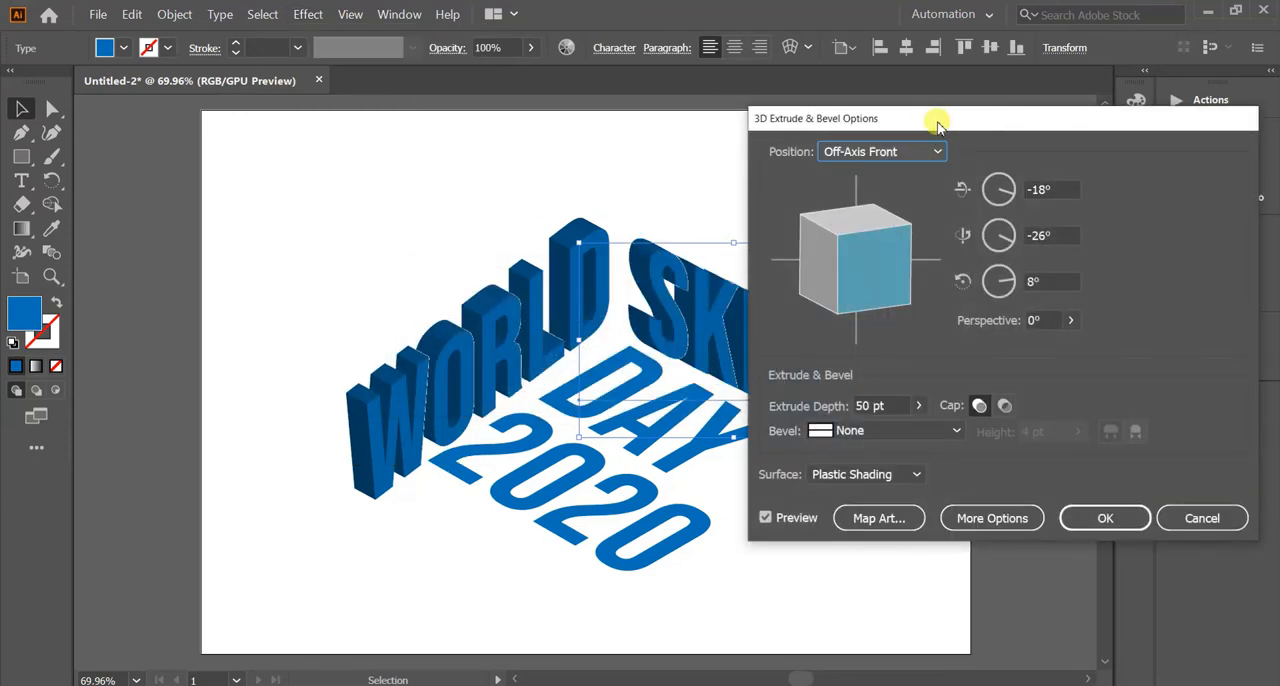
left_click_drag(870, 116, 222, 130)
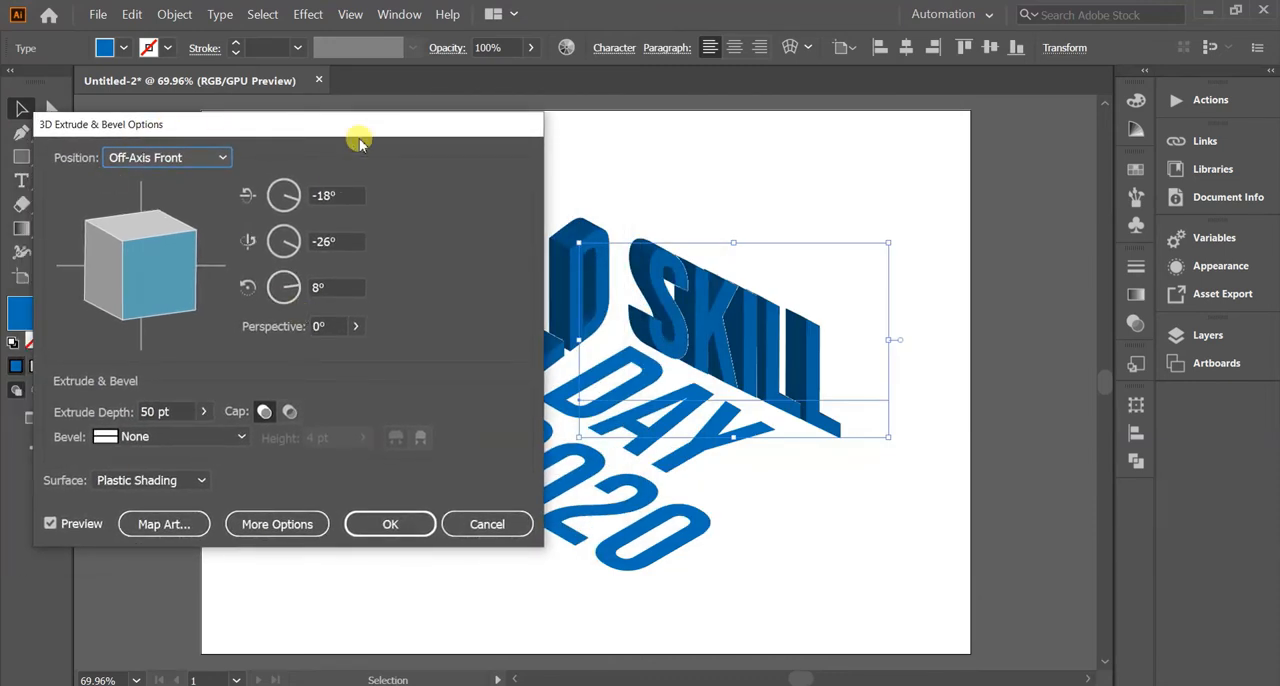
left_click_drag(359, 138, 331, 76)
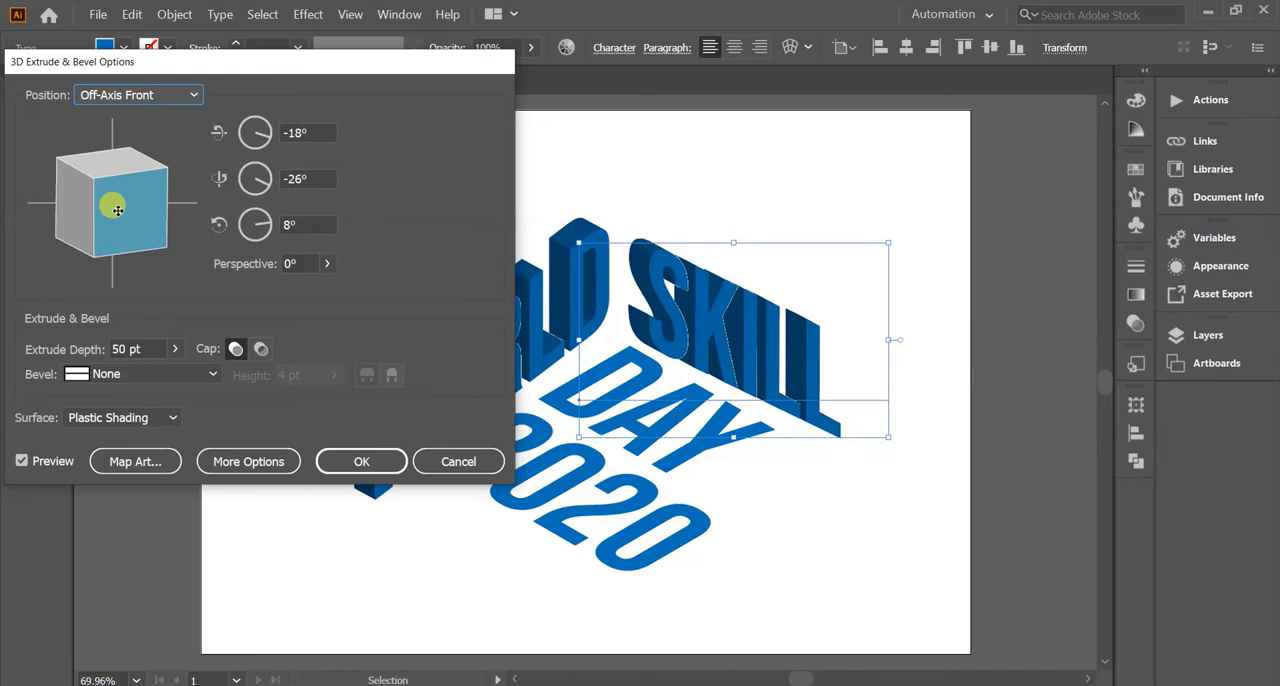
left_click_drag(102, 210, 147, 193)
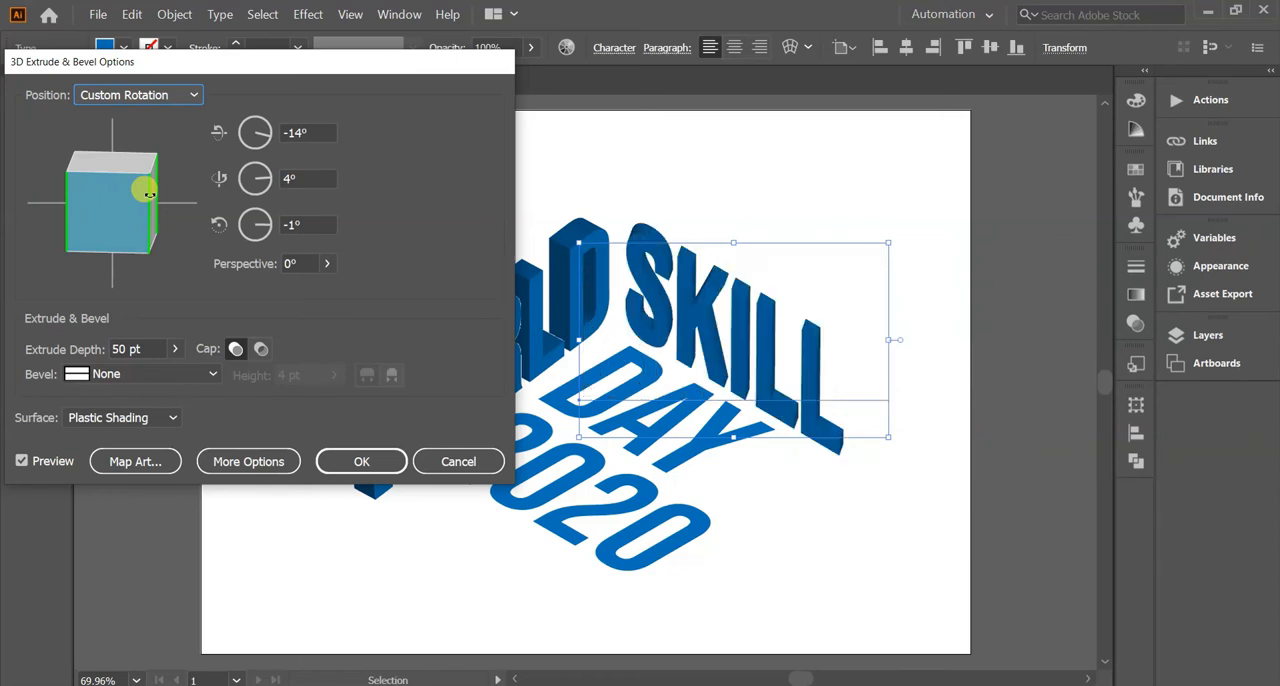
Set SKILL's extrude depth to 80 pt and apply the effect.
left_click(173, 348)
double_click(126, 349)
type("75")
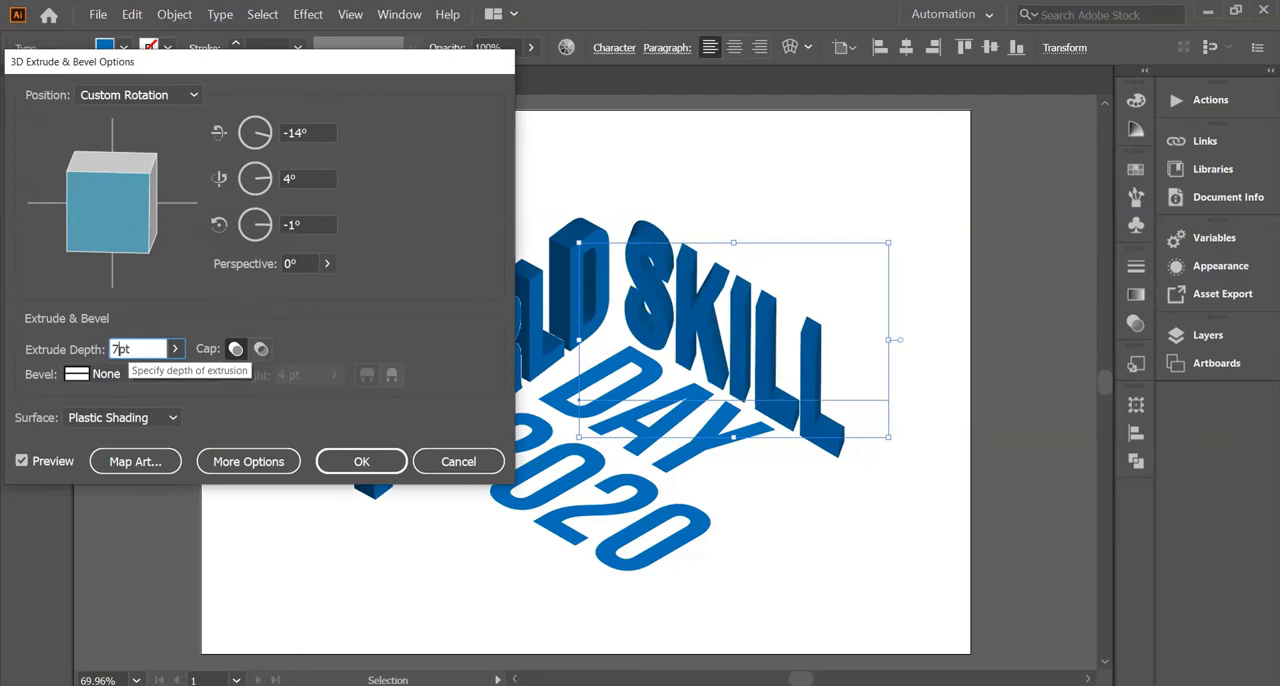
double_click(126, 345)
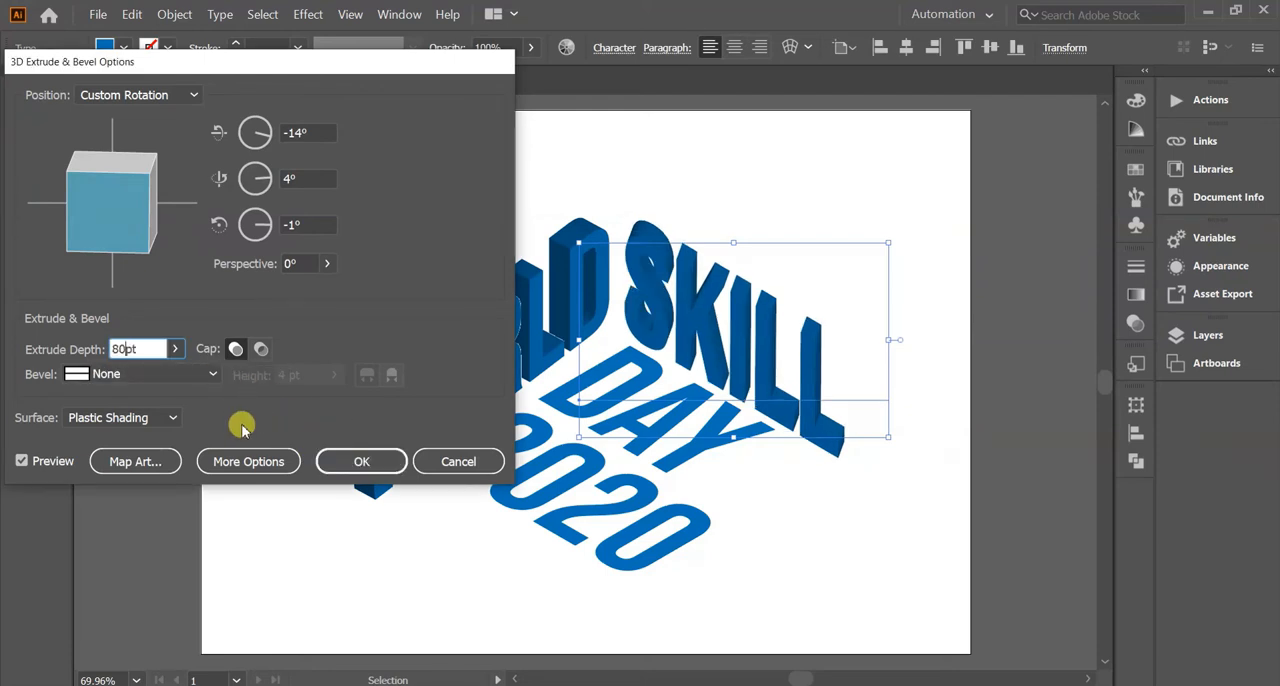
left_click(340, 462)
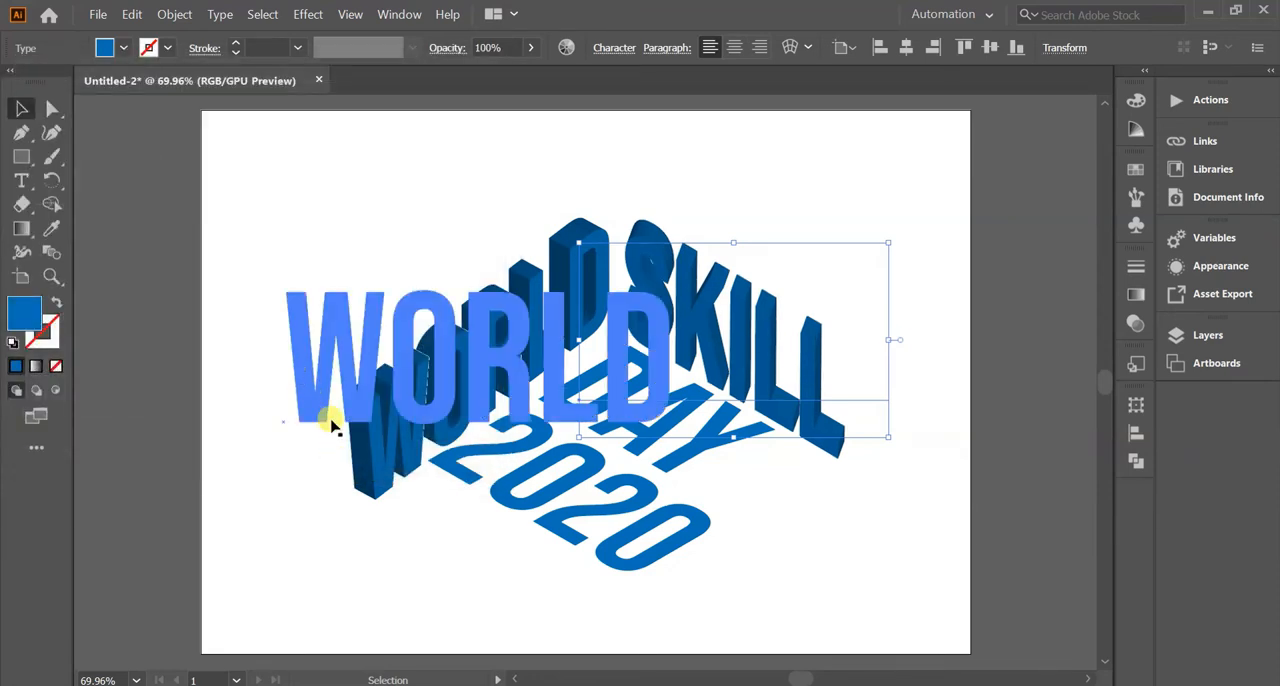
Give WORLD and SKILL together a dark navy 1 pt stroke, then deselect them.
left_click(368, 470)
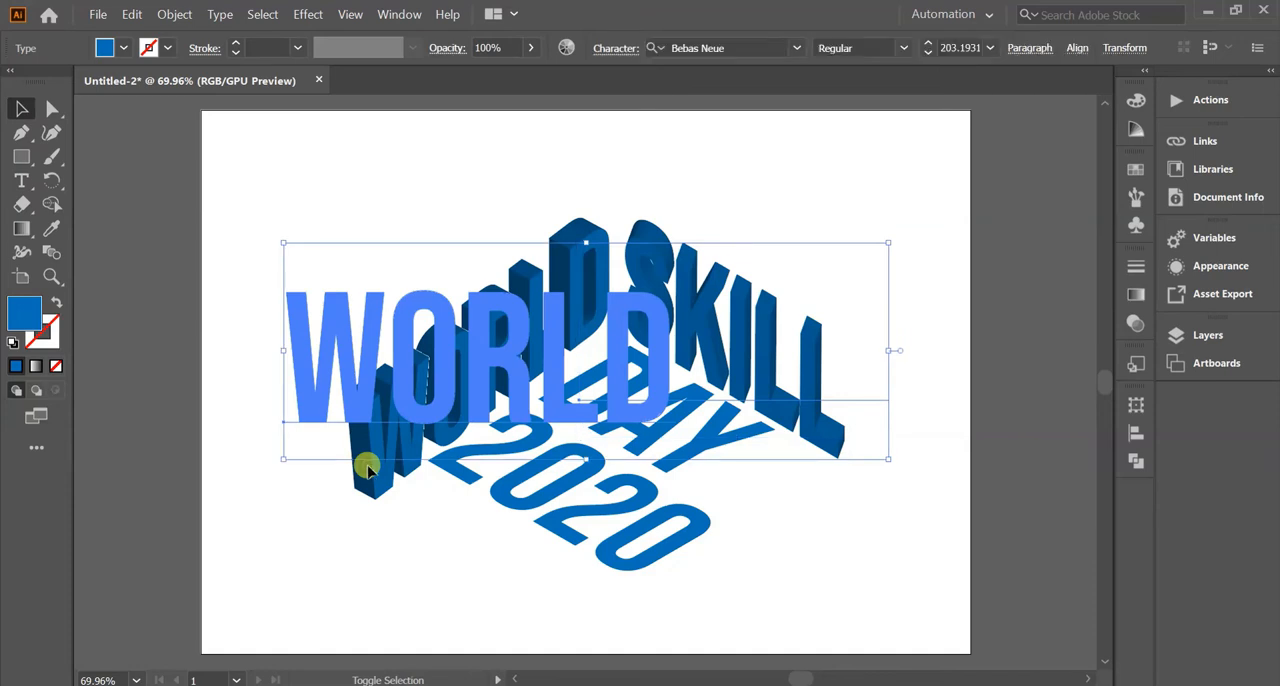
left_click(166, 49)
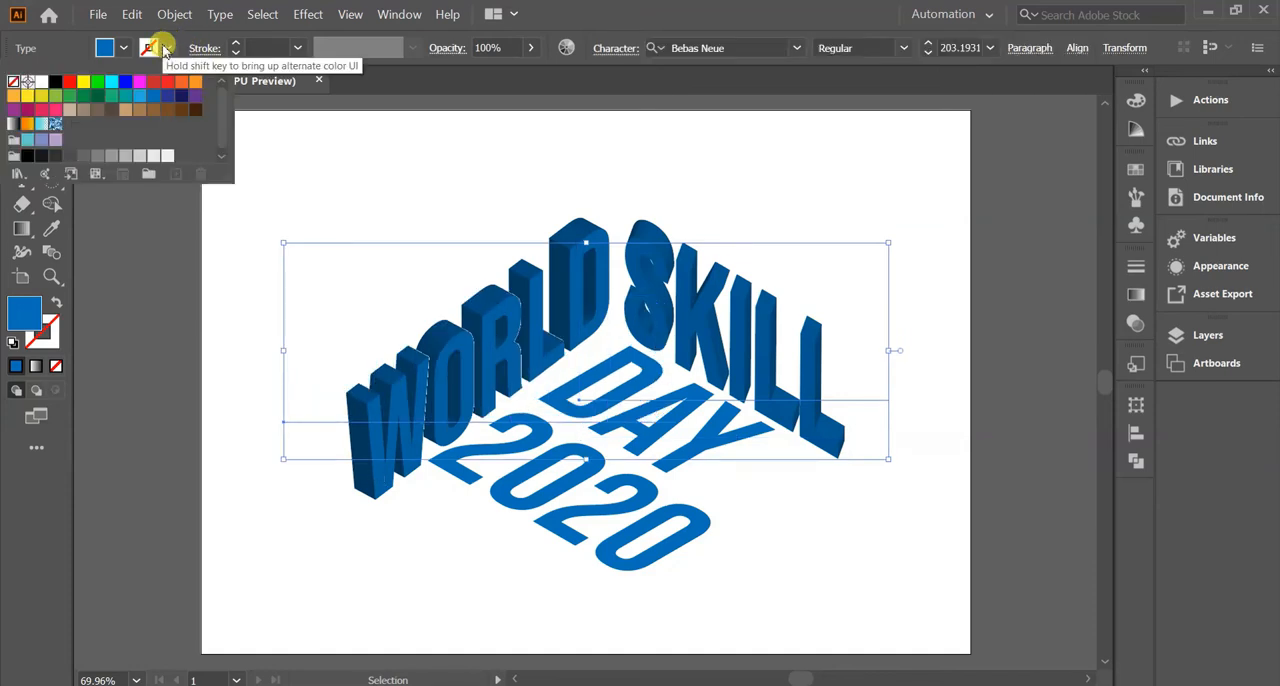
left_click(180, 97)
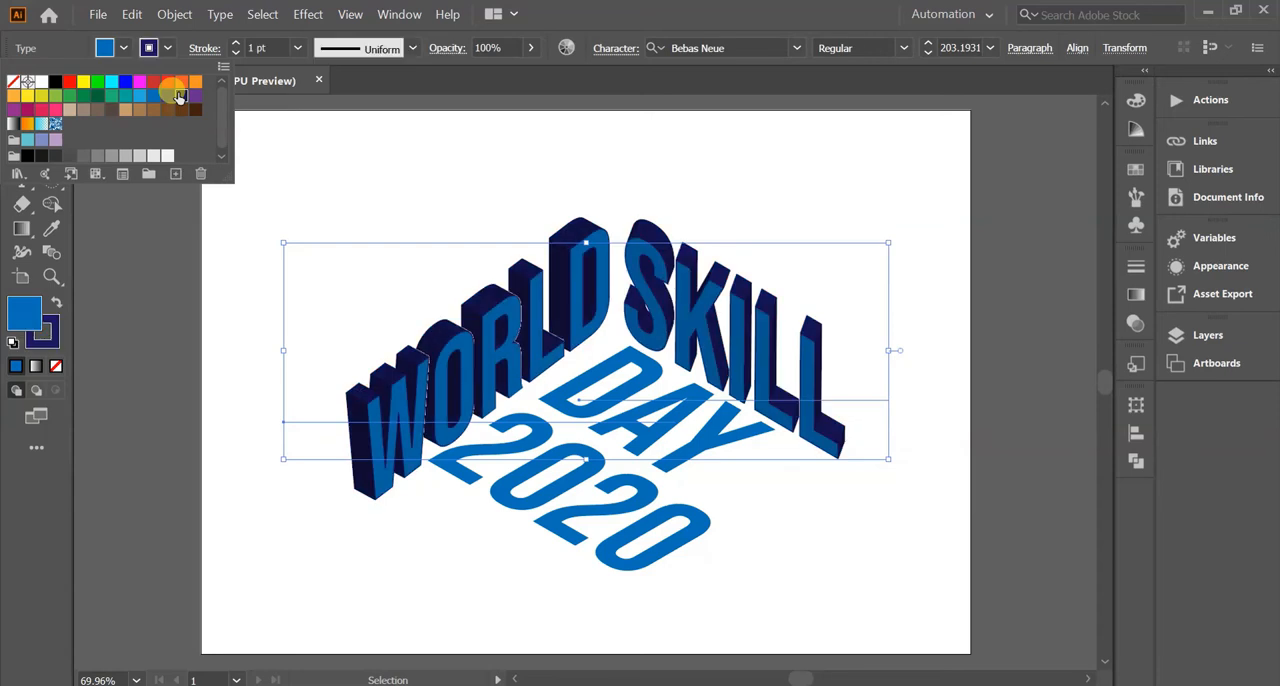
left_click(383, 137)
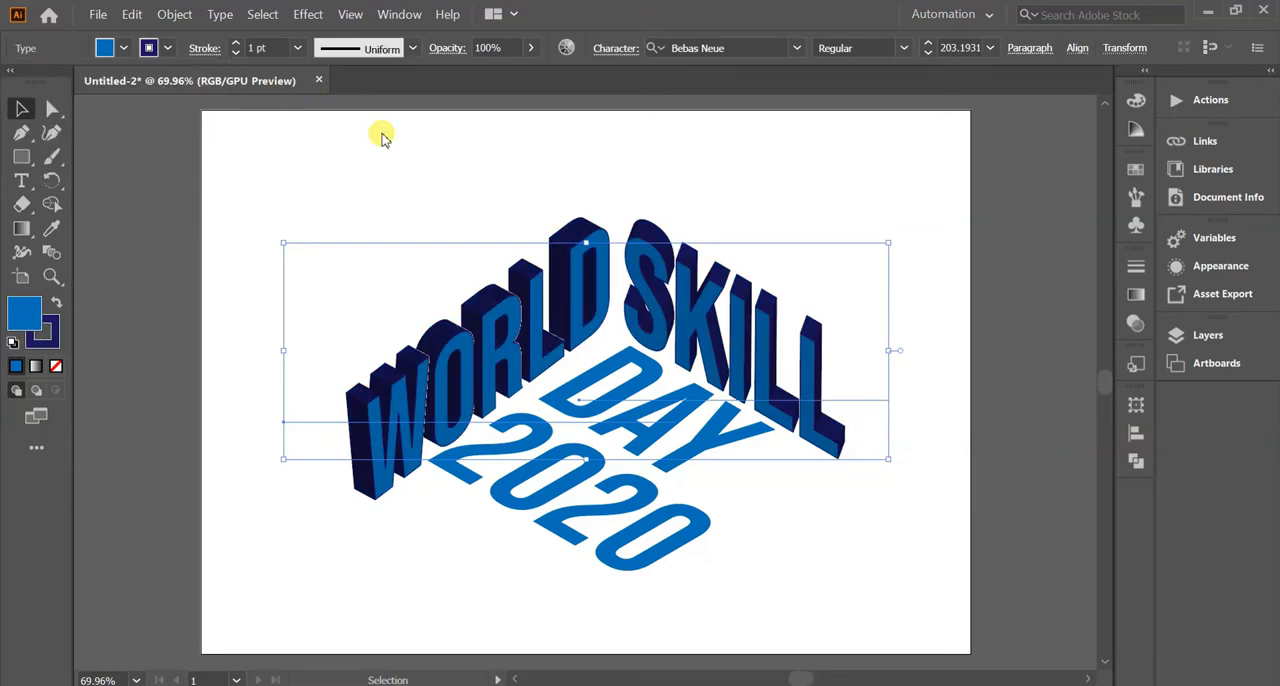
left_click(381, 135)
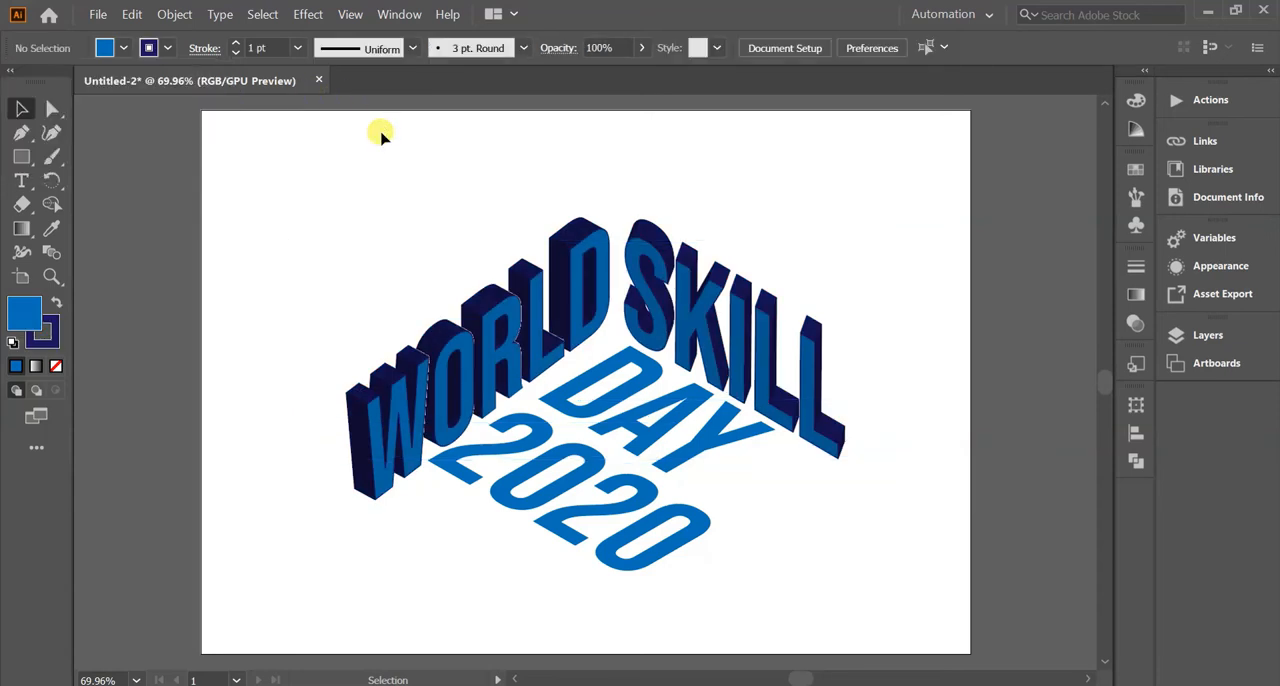
Rotate WORLD slightly clockwise in small increments so its slant better mirrors SKILL.
left_click(374, 432)
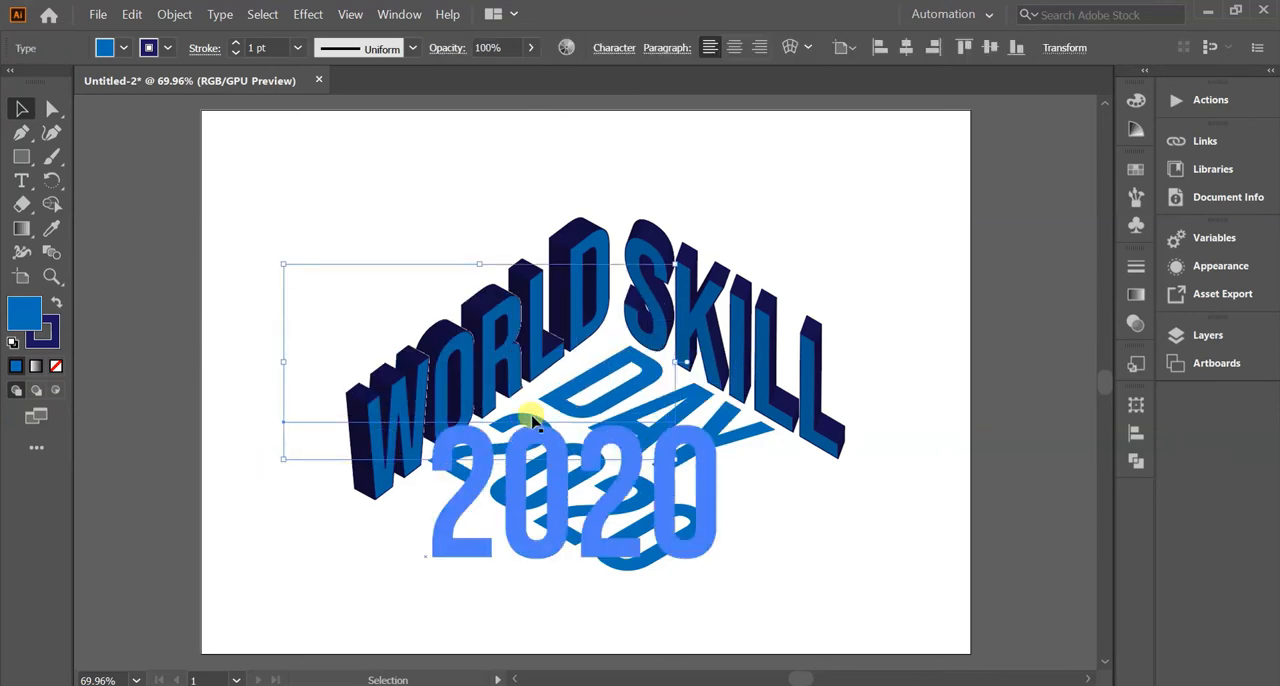
mouse_move(274, 466)
left_mouse_down()
mouse_move(258, 452)
mouse_move(265, 460)
left_mouse_up()
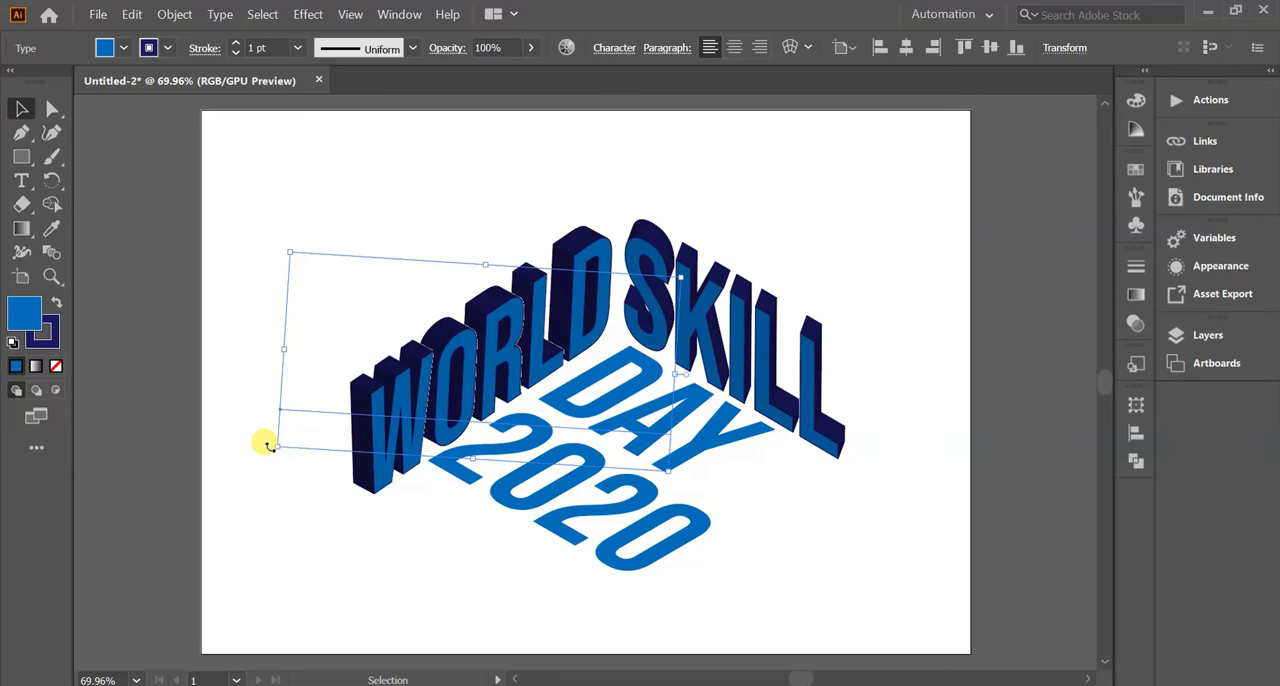
mouse_move(268, 445)
left_mouse_down()
mouse_move(257, 436)
mouse_move(257, 447)
left_mouse_up()
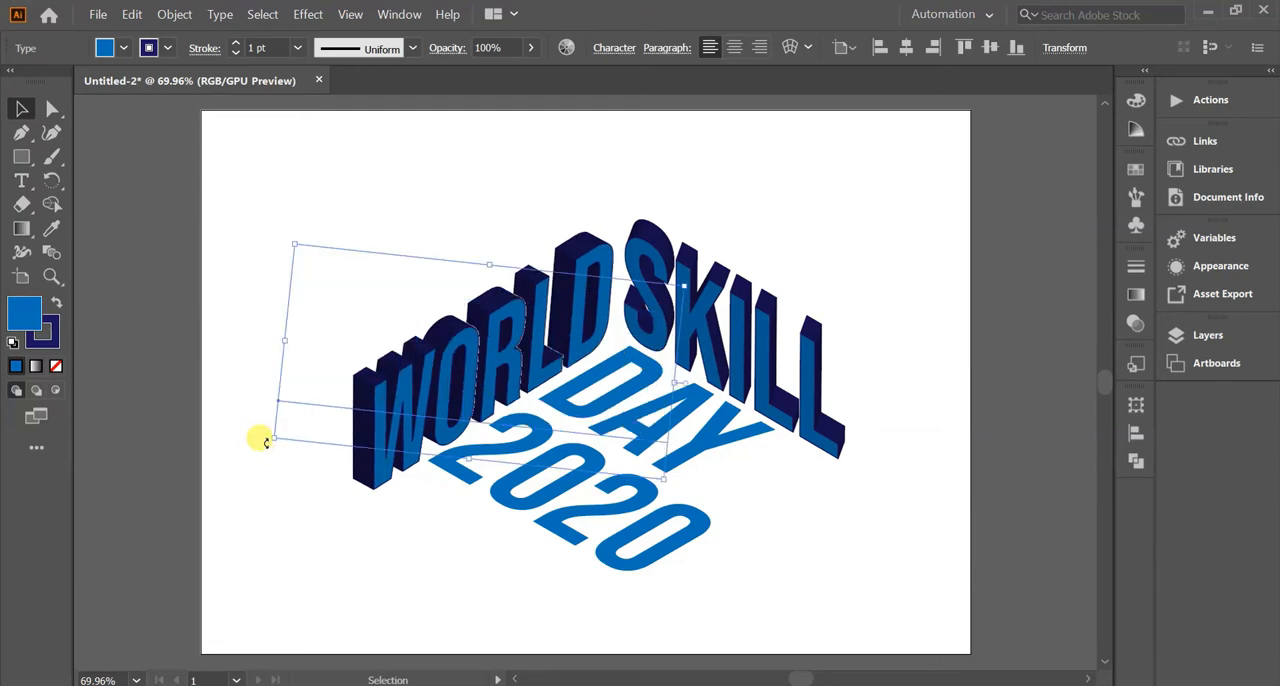
left_click_drag(266, 442, 261, 446)
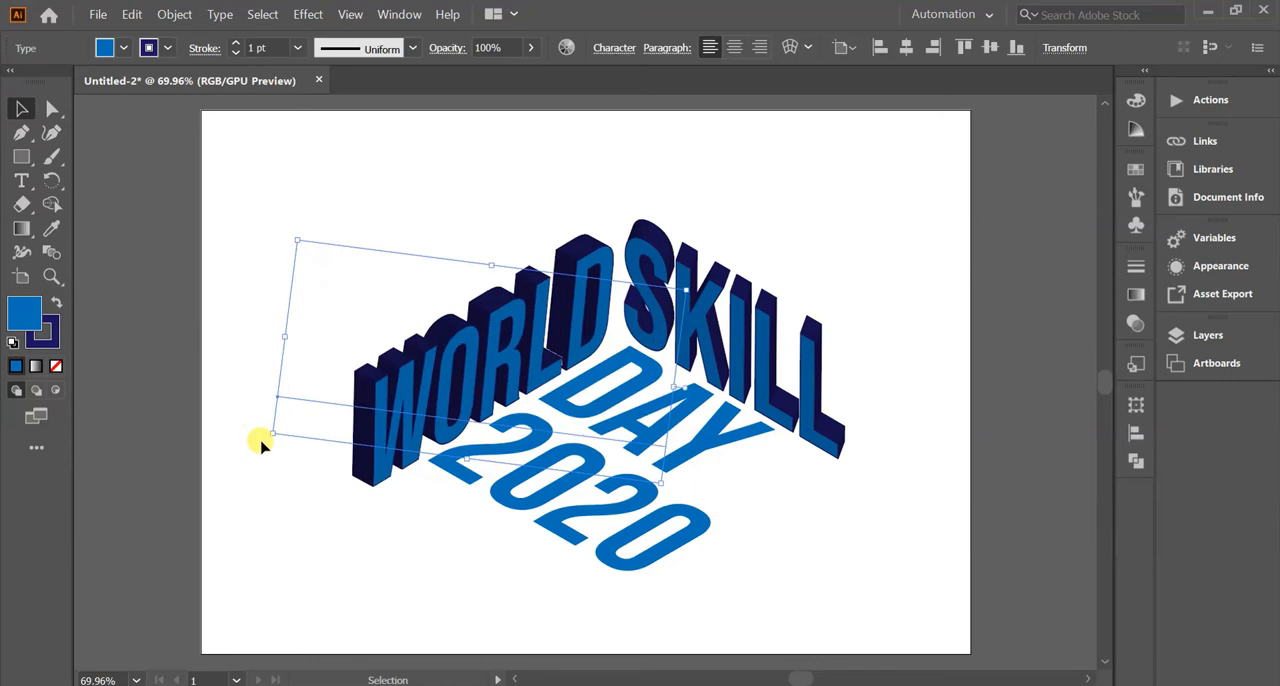
Nudge WORLD upward until its top lines up with the top of SKILL, then deselect it.
left_click(286, 515)
left_click_drag(480, 375, 515, 328)
key("Up")
key("Up")
key("Up")
key("Up")
key("Up")
key("Up")
key("Up")
key("Up")
key("Up")
key("Up")
key("Up")
key("Up")
key("Up")
key("Up")
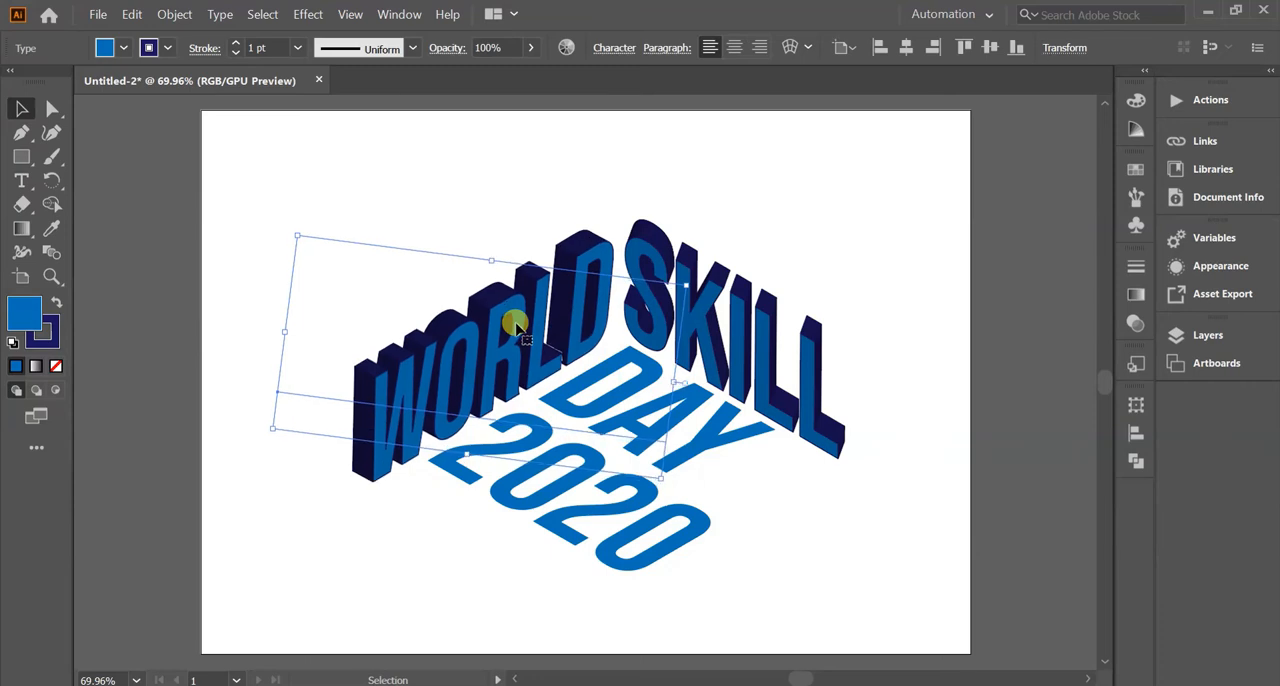
key("Up")
key("Up")
key("Up")
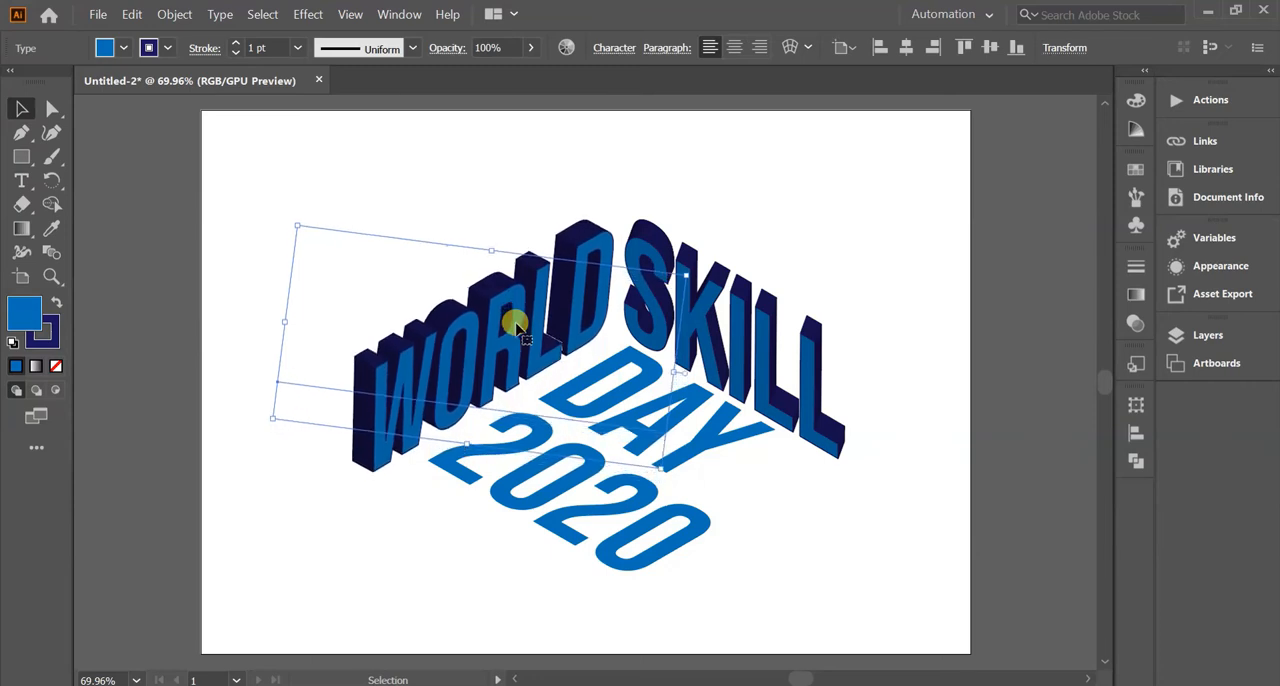
left_click(334, 575)
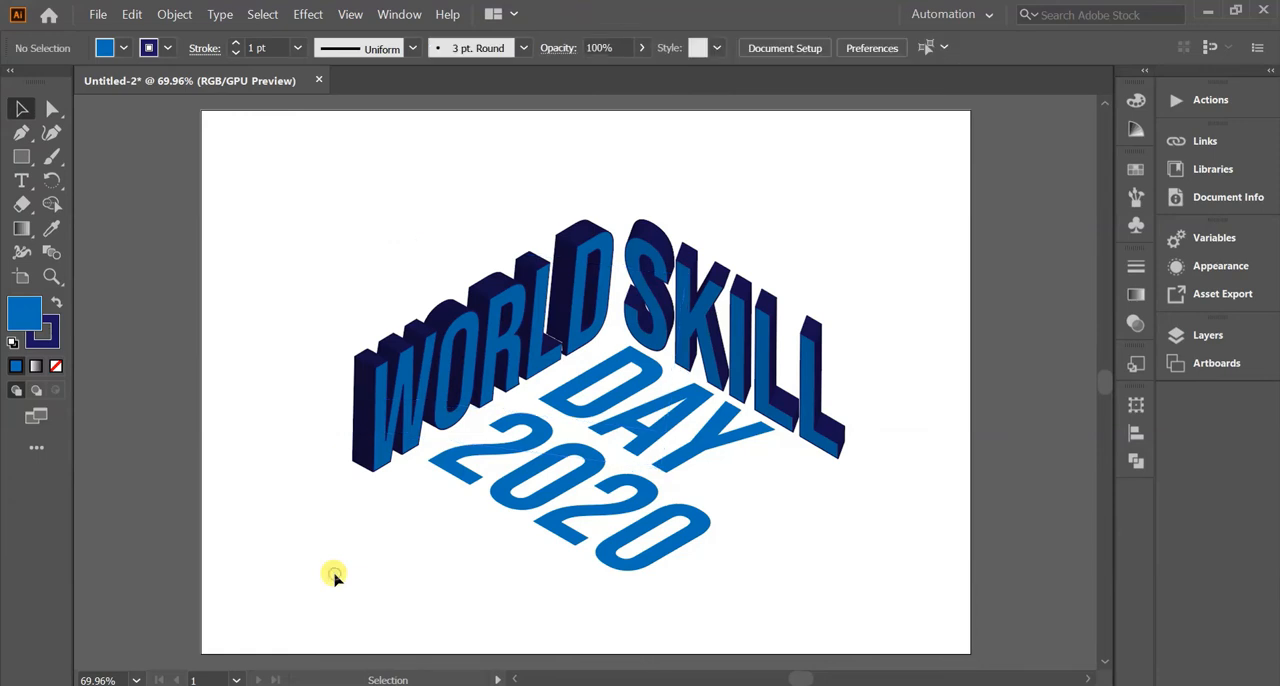
key("ctrl+v")
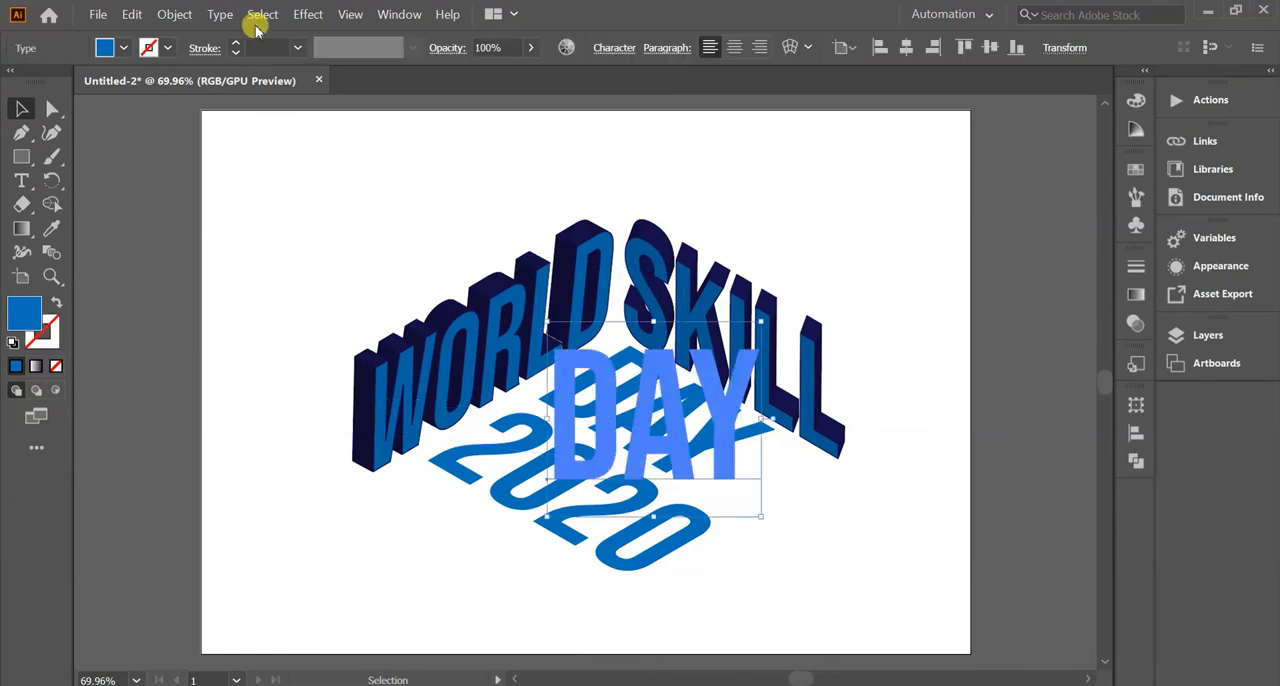
left_click(123, 47)
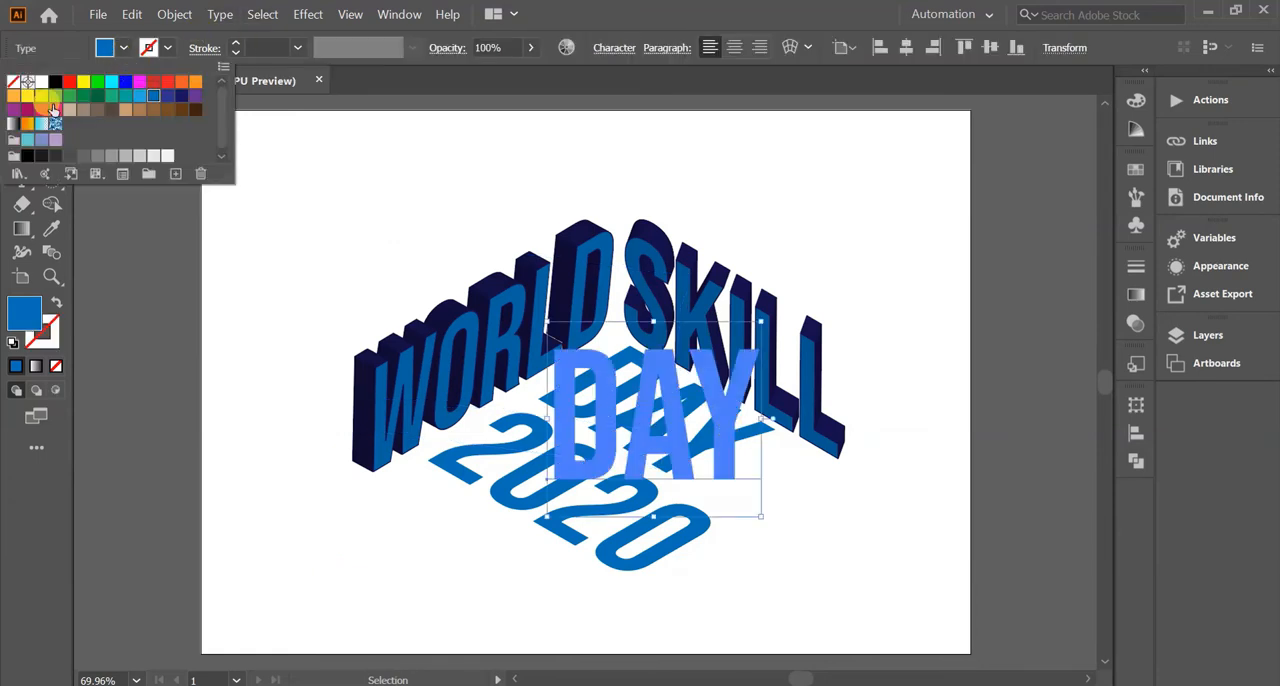
left_click_drag(52, 125, 251, 486)
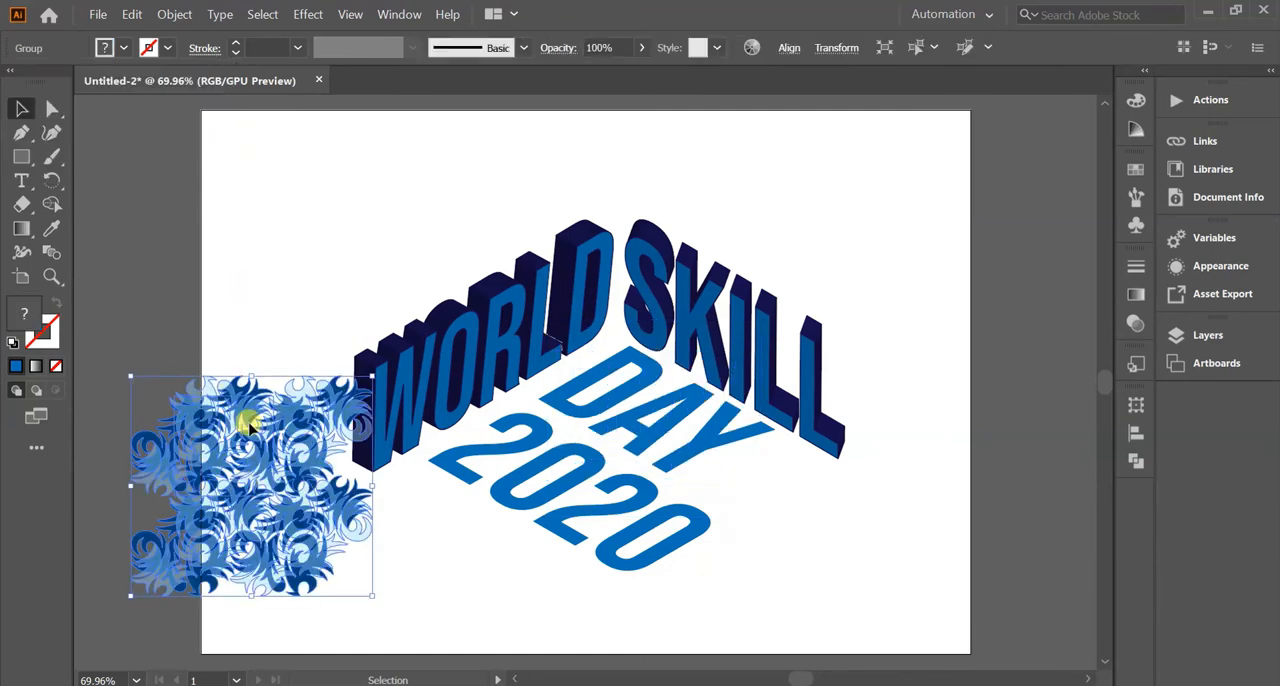
left_click_drag(289, 521, 334, 229)
left_click(175, 263)
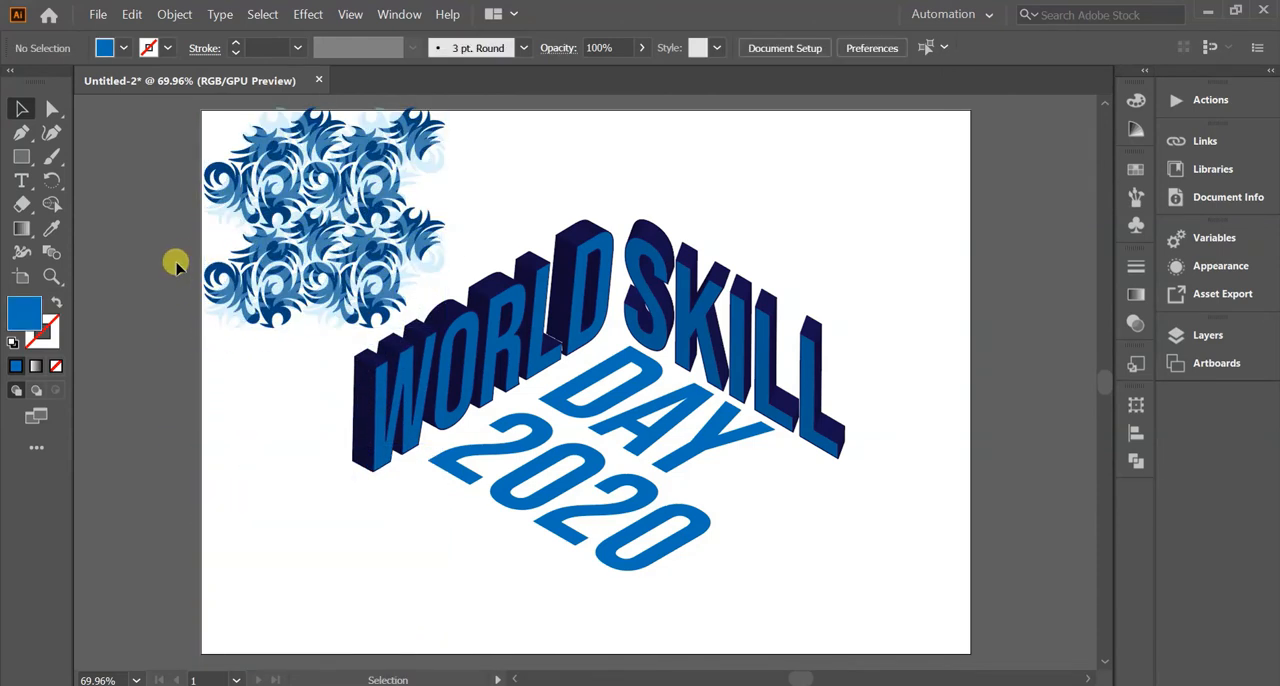
left_click(298, 282)
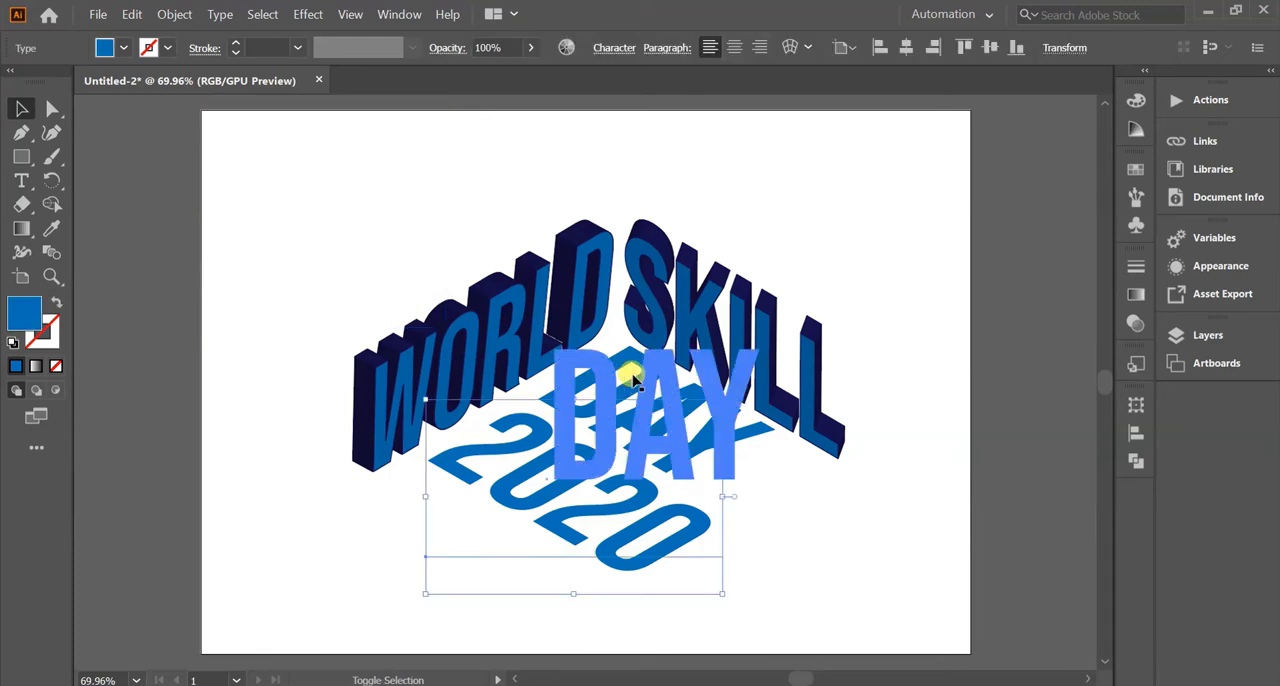
Fill DAY and 2020 together with the blue swirl pattern swatch and give them a white stroke.
left_click(632, 378, "shift")
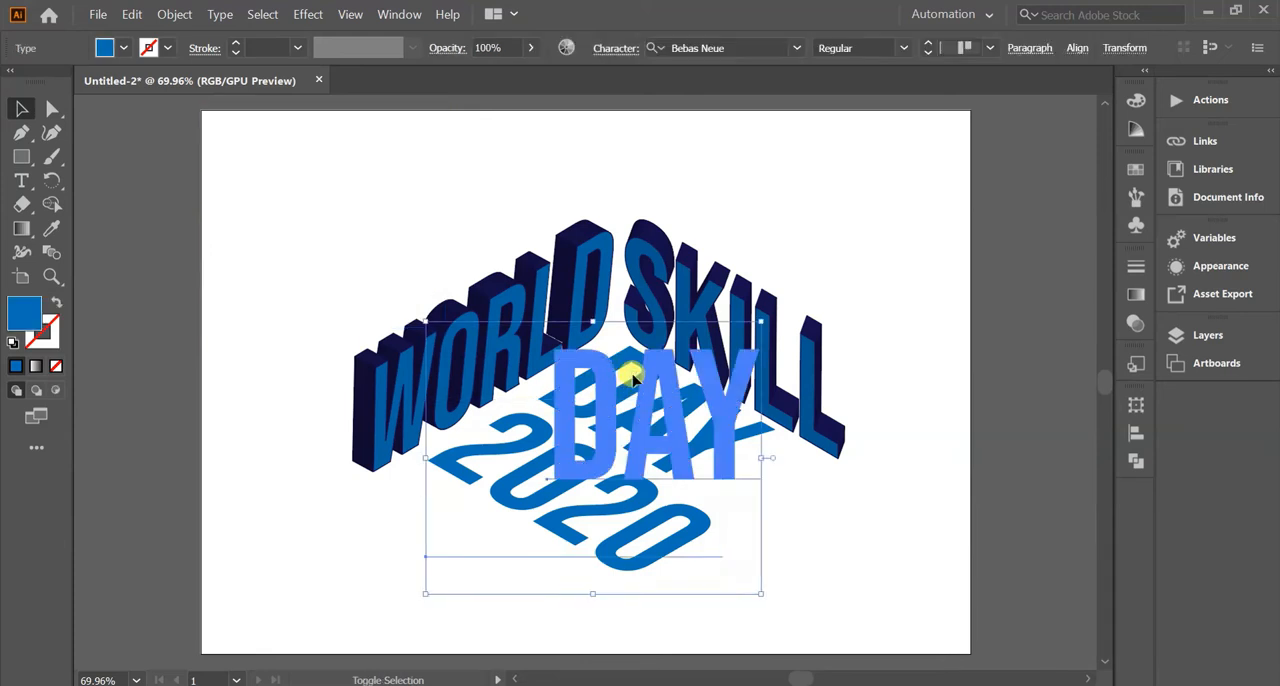
left_click(124, 47)
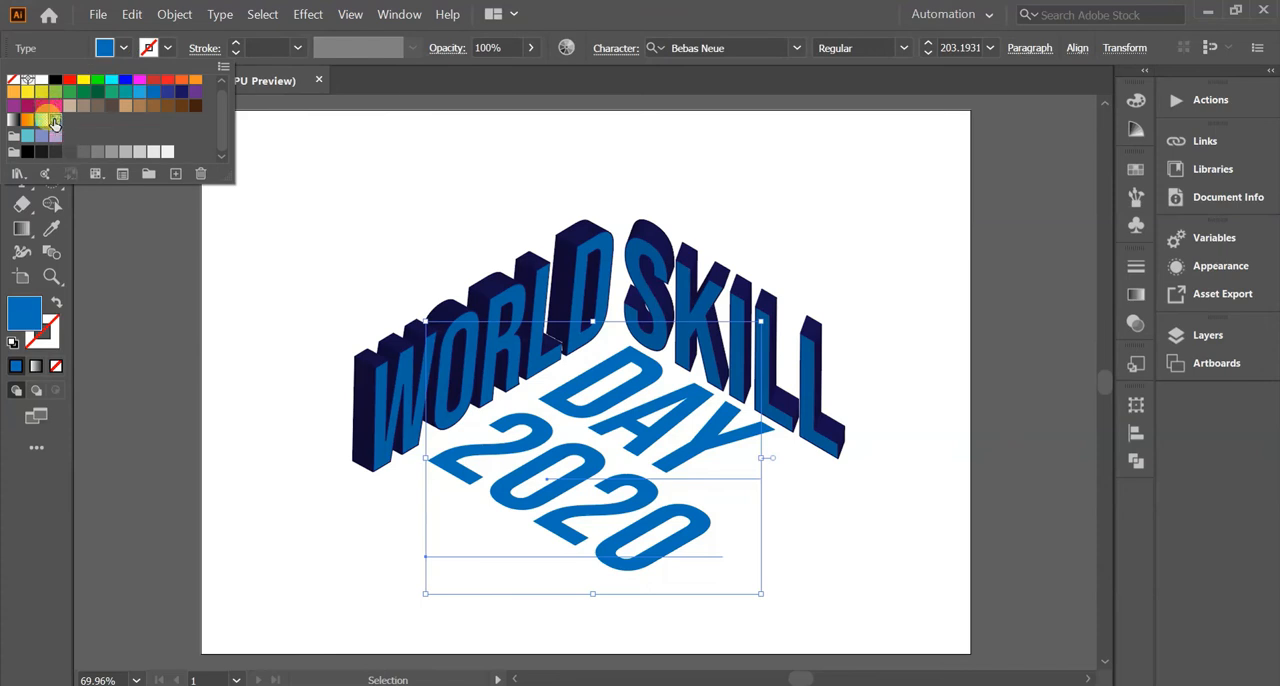
left_click(55, 121)
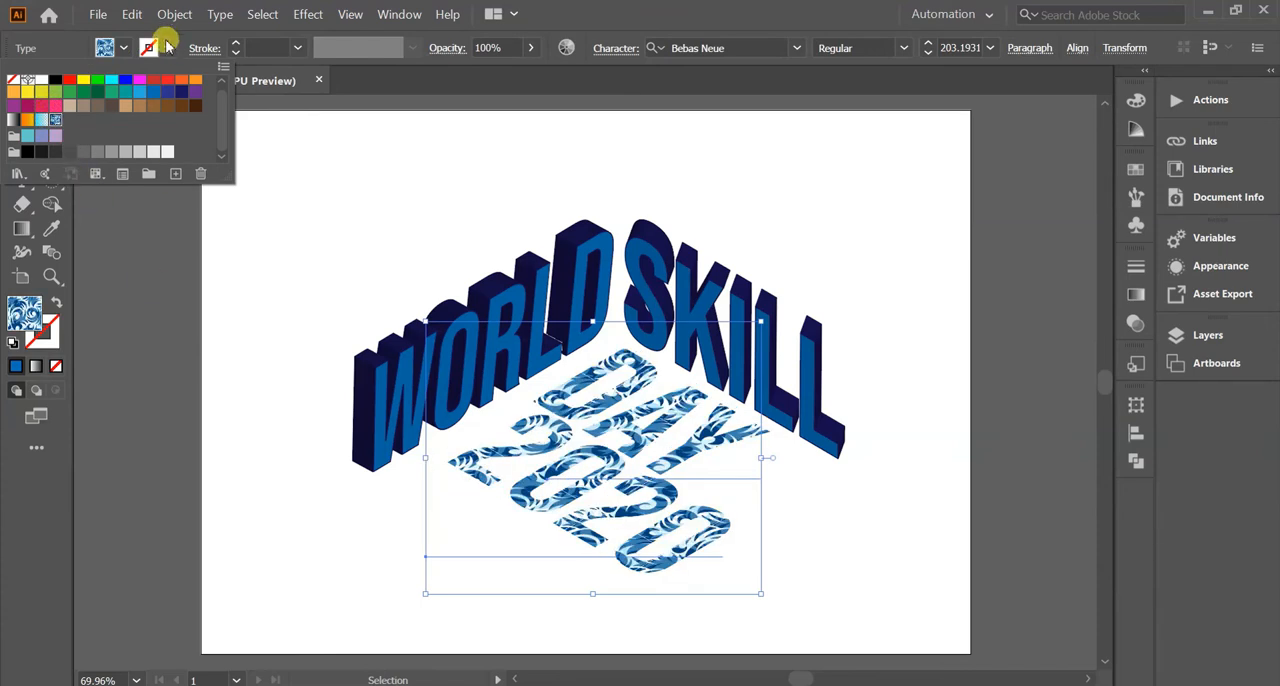
left_click(168, 50)
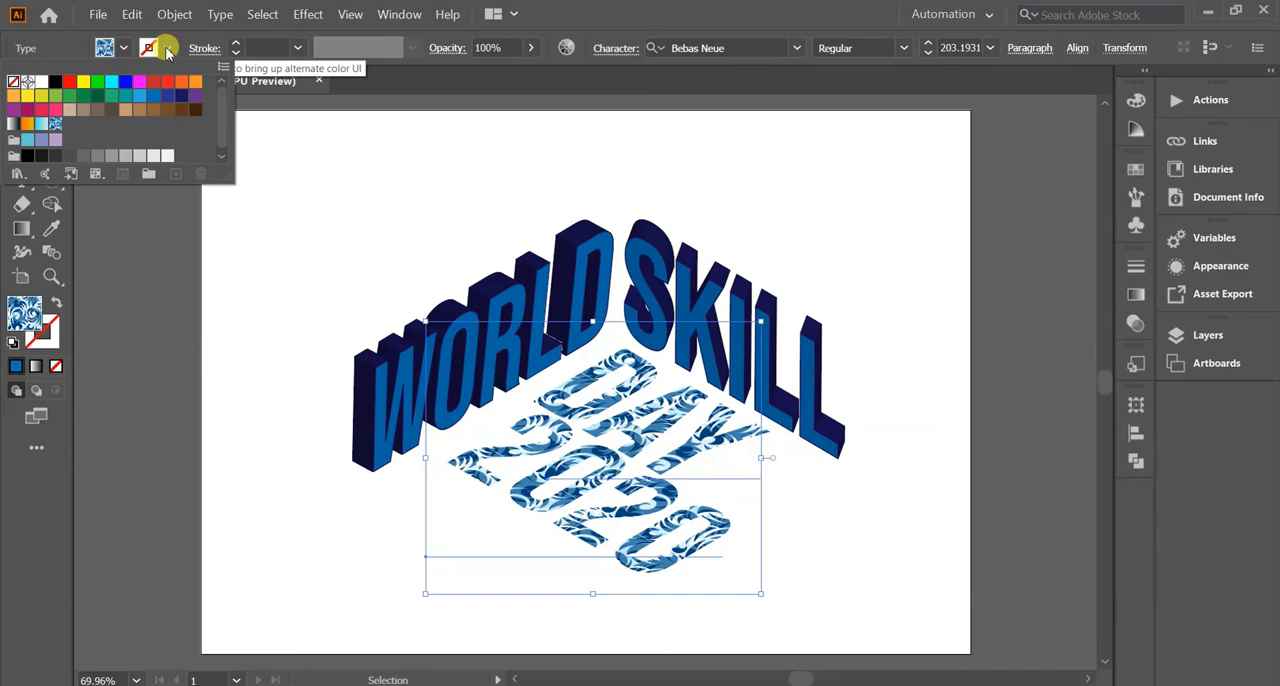
left_click(40, 89)
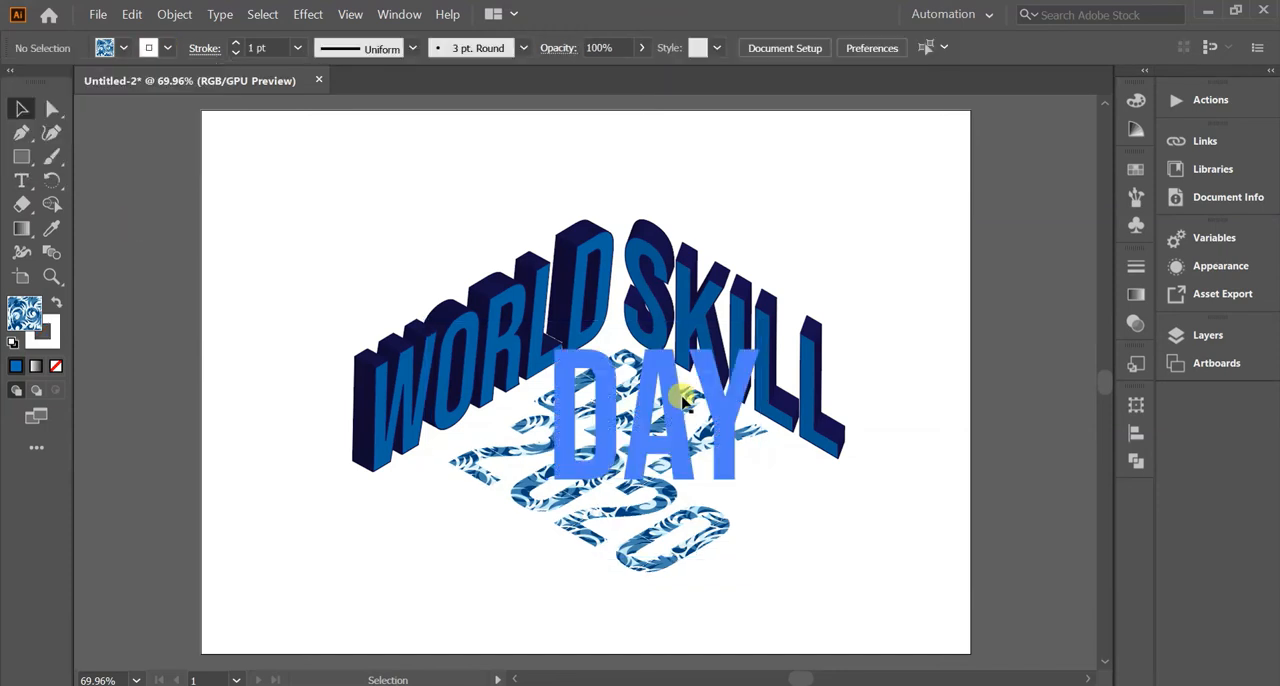
Apply a Transform effect to DAY alone with 10 copies and a vertical move of 3 pt.
left_click(682, 398)
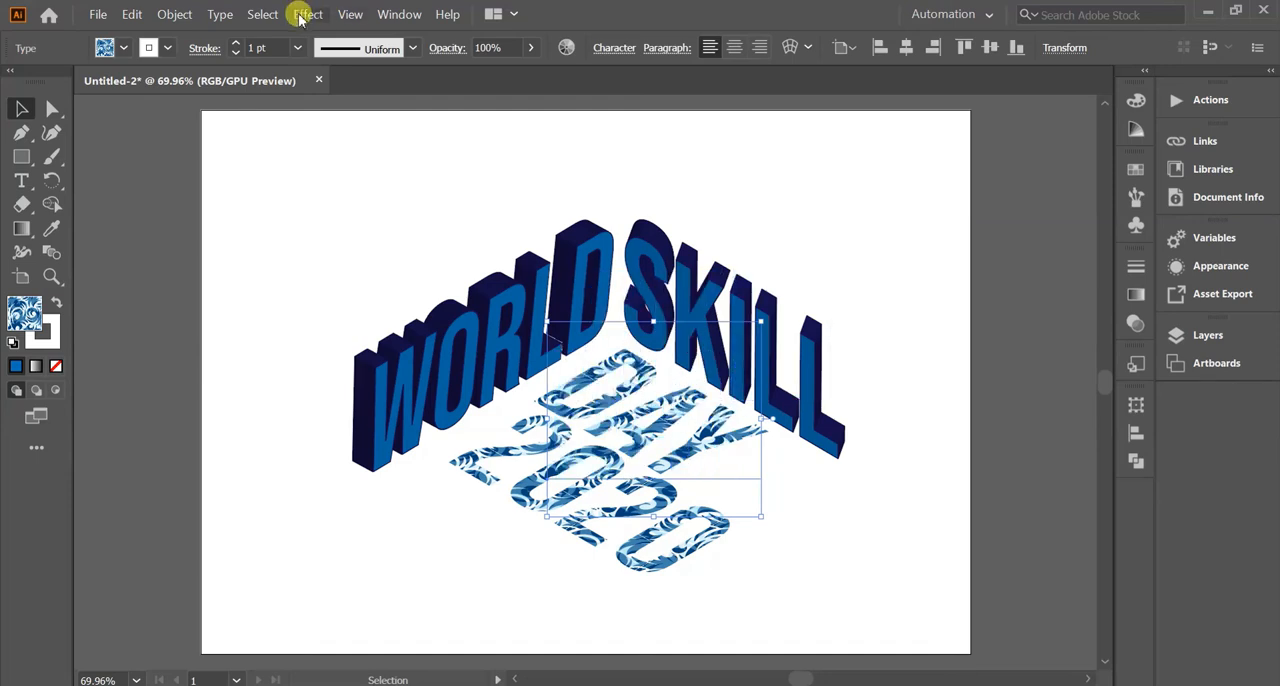
left_click(300, 17)
mouse_move(324, 183)
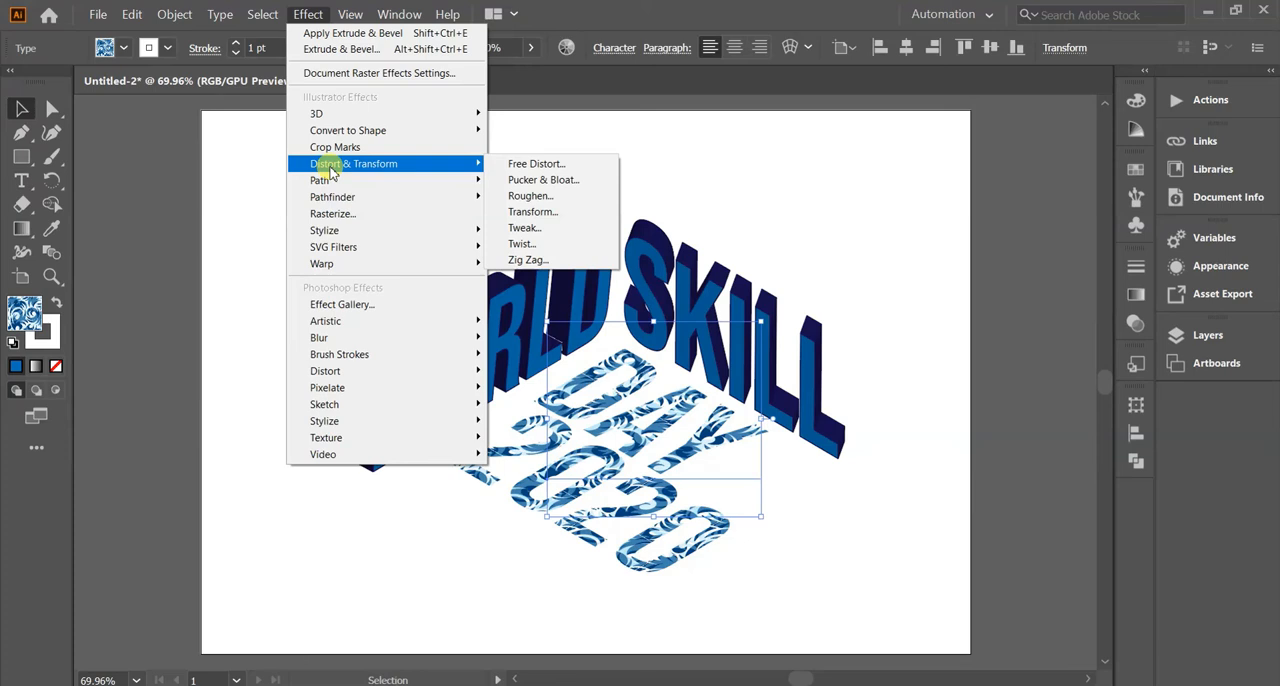
left_click(541, 215)
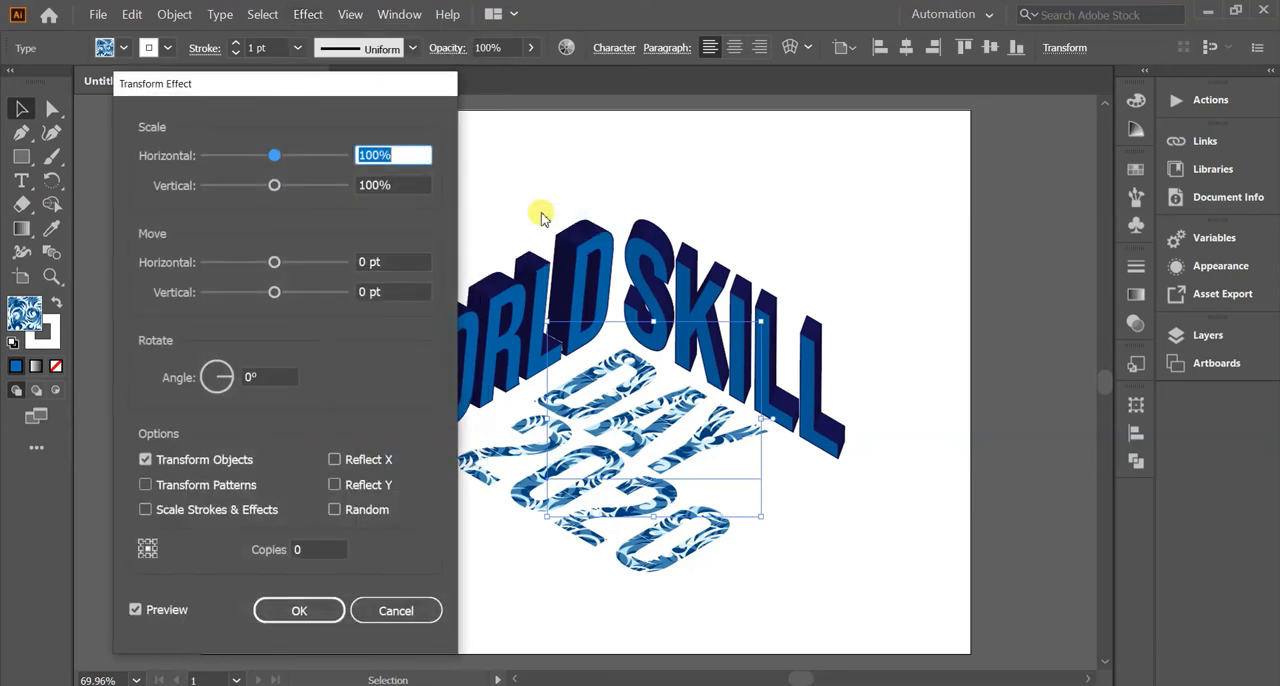
left_click(303, 549)
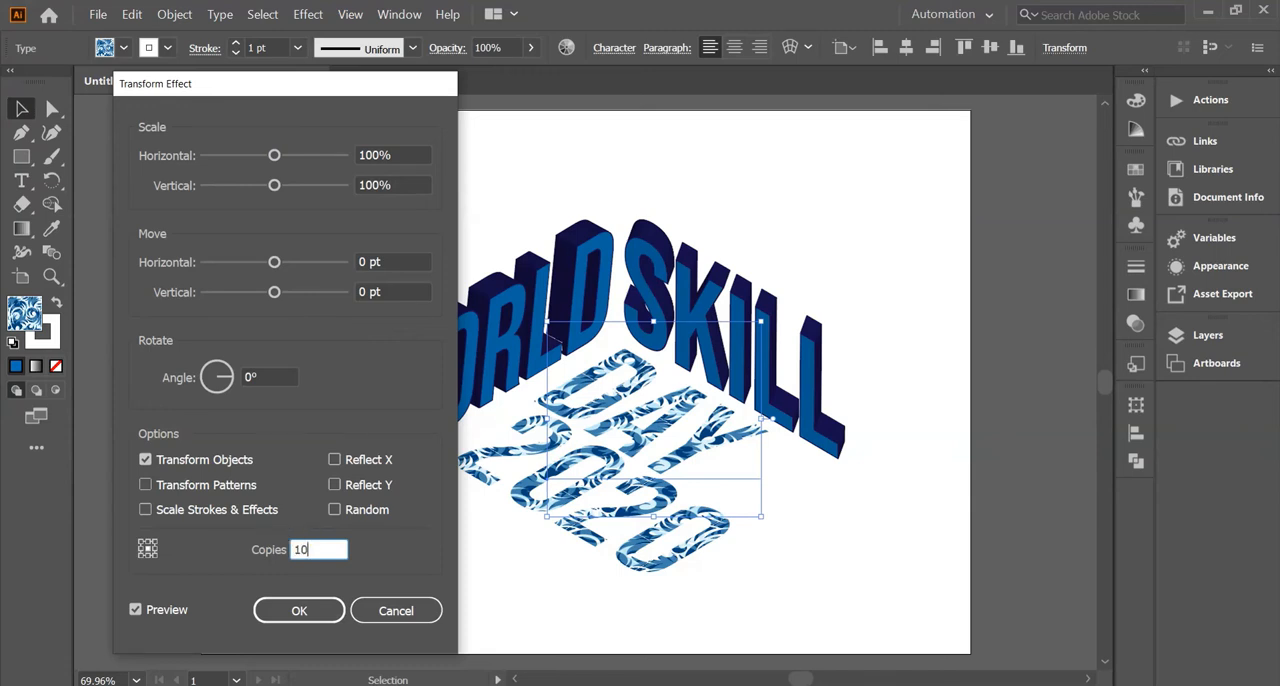
left_click(366, 292)
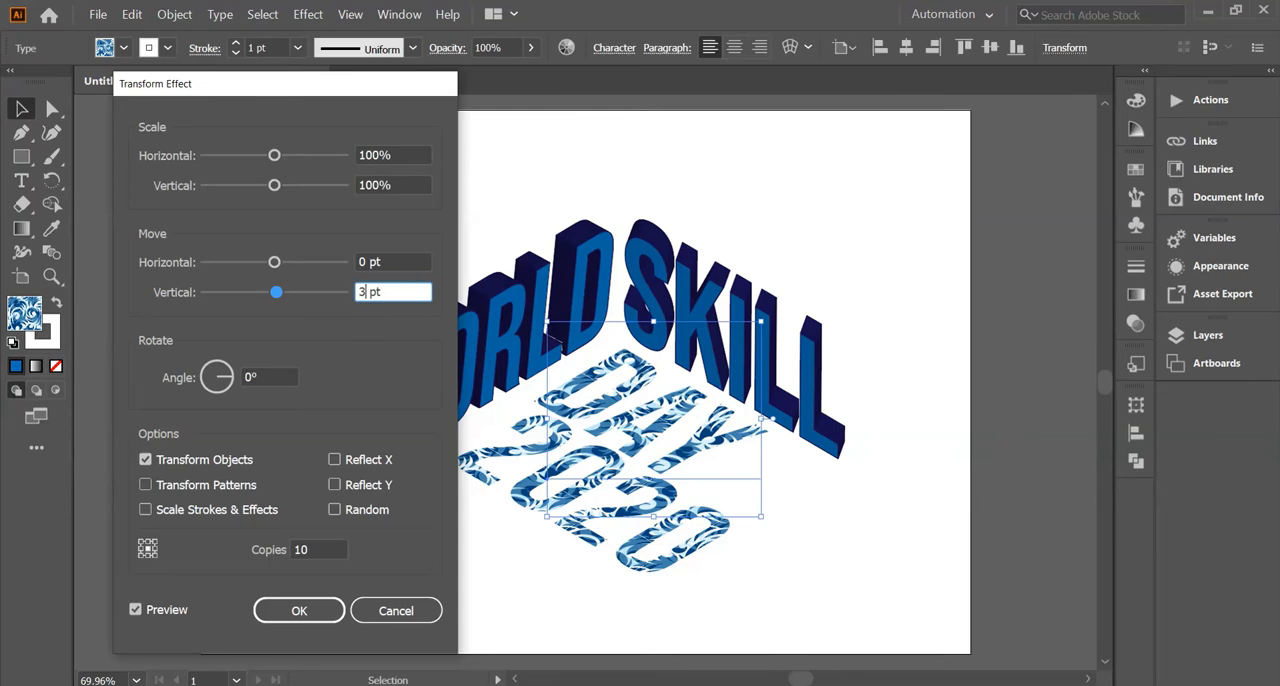
left_click(307, 612)
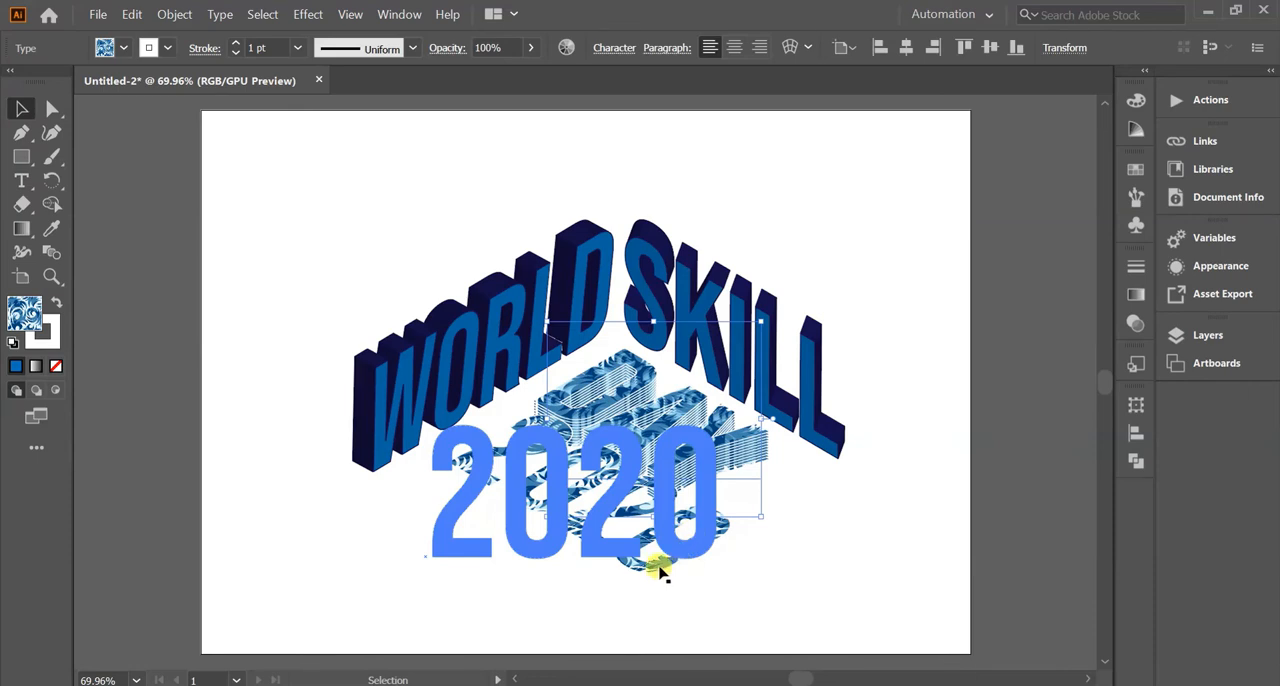
Apply a Transform effect to 2020 with 10 copies and a vertical move of 3 pt.
left_click(660, 572)
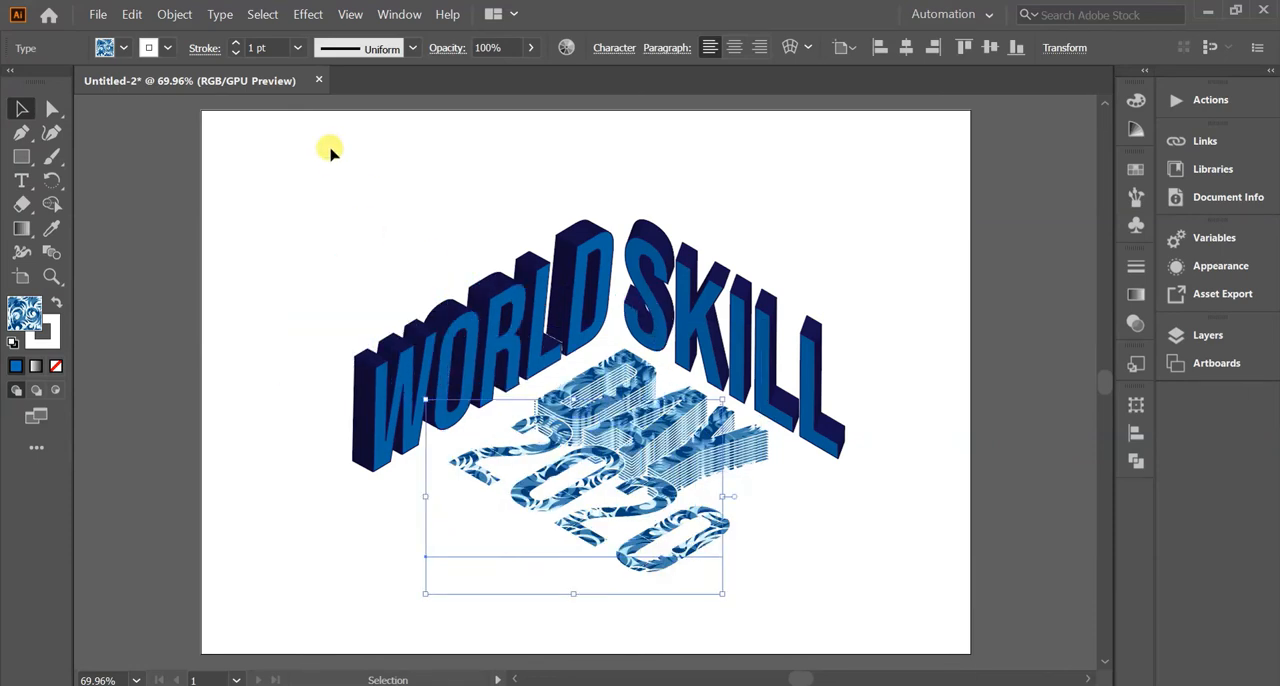
left_click(306, 16)
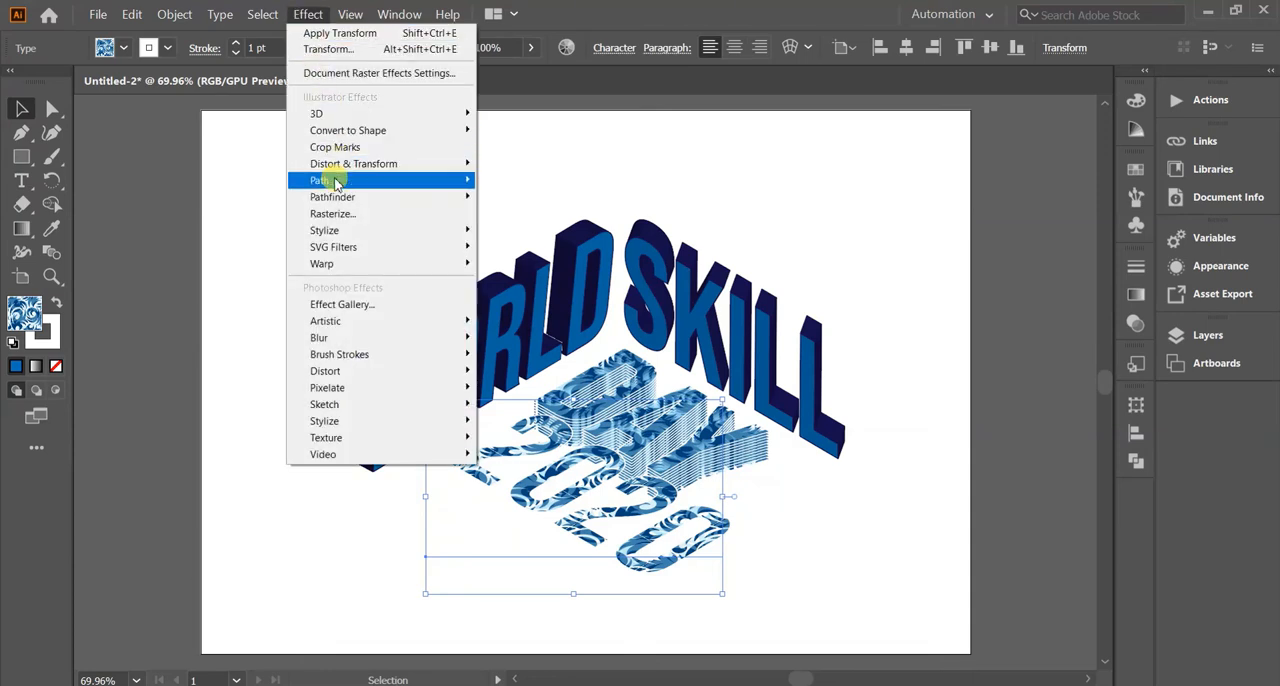
mouse_move(336, 166)
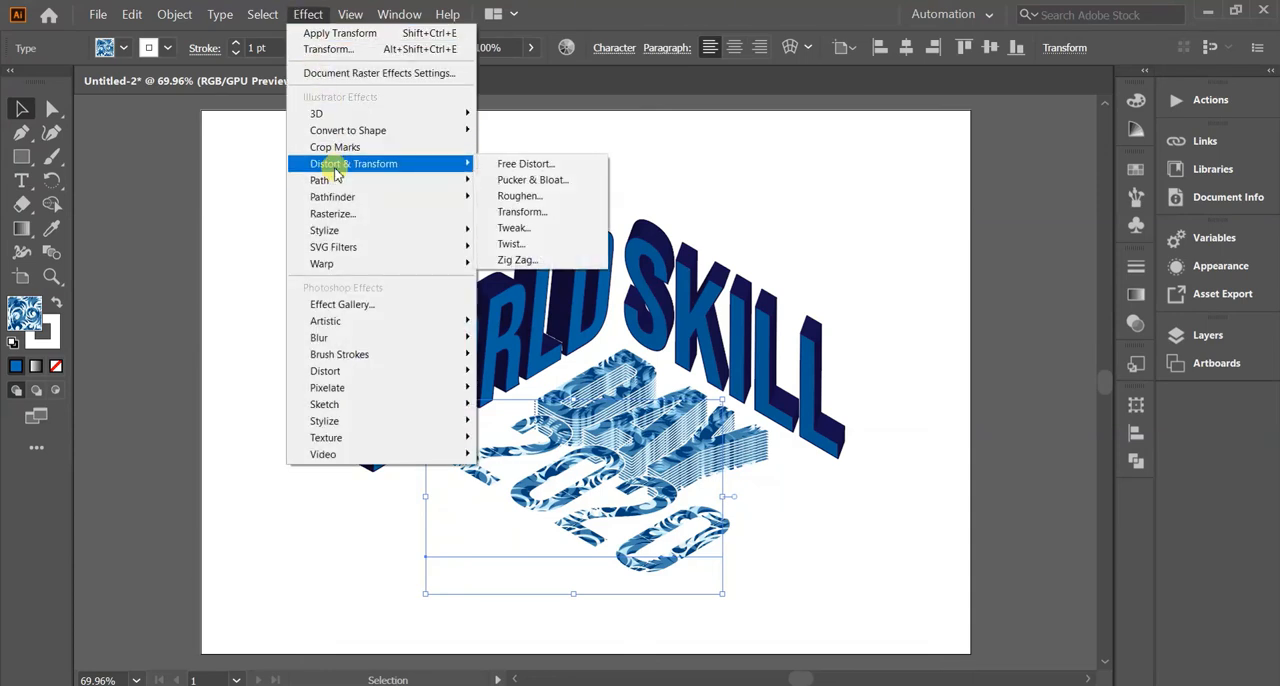
left_click(537, 215)
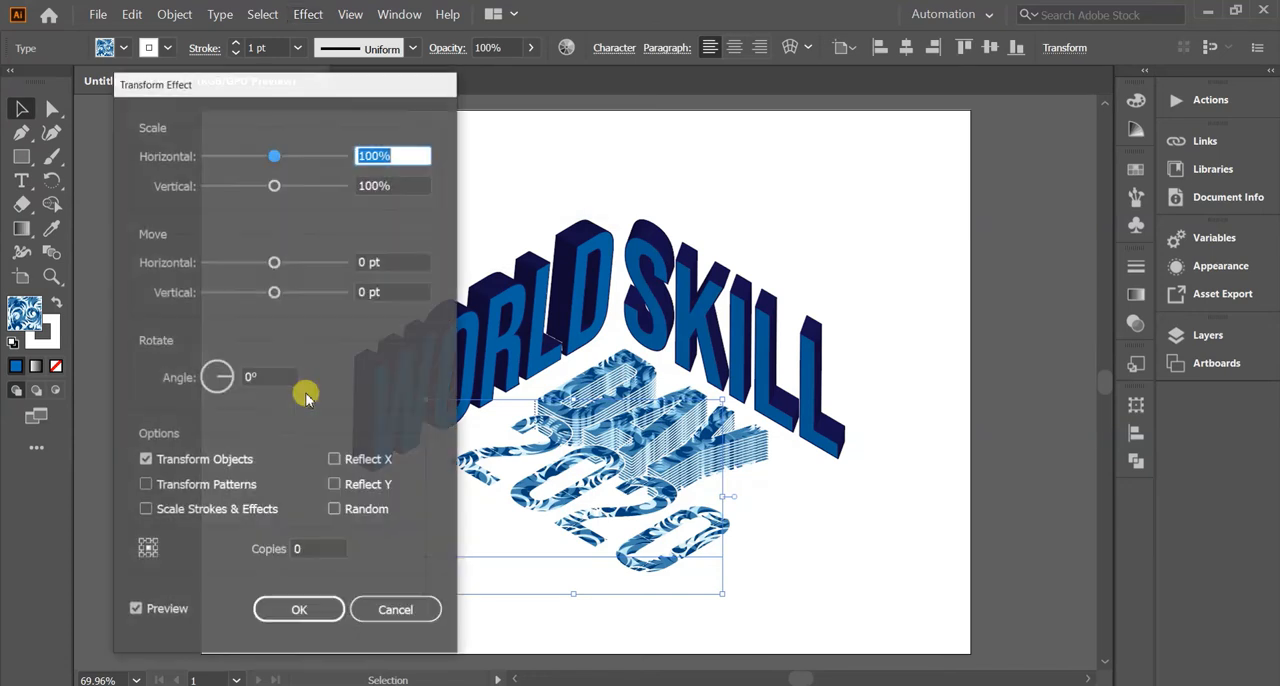
left_click(296, 550)
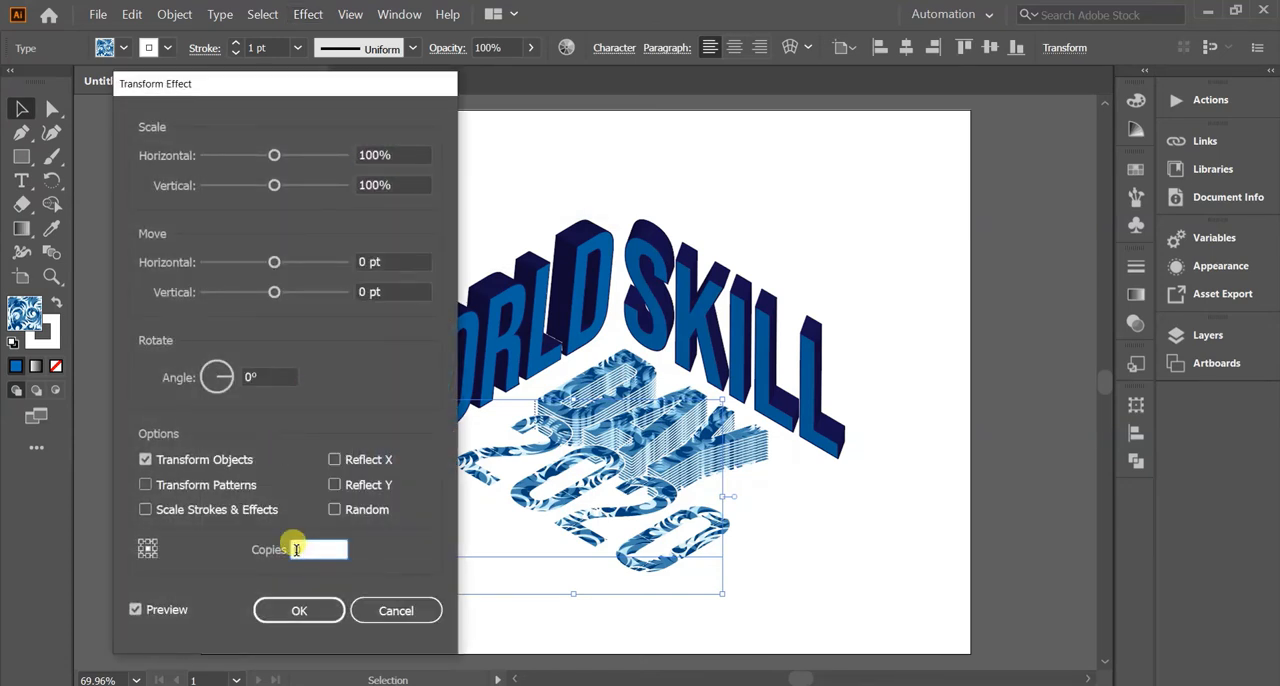
left_click(366, 291)
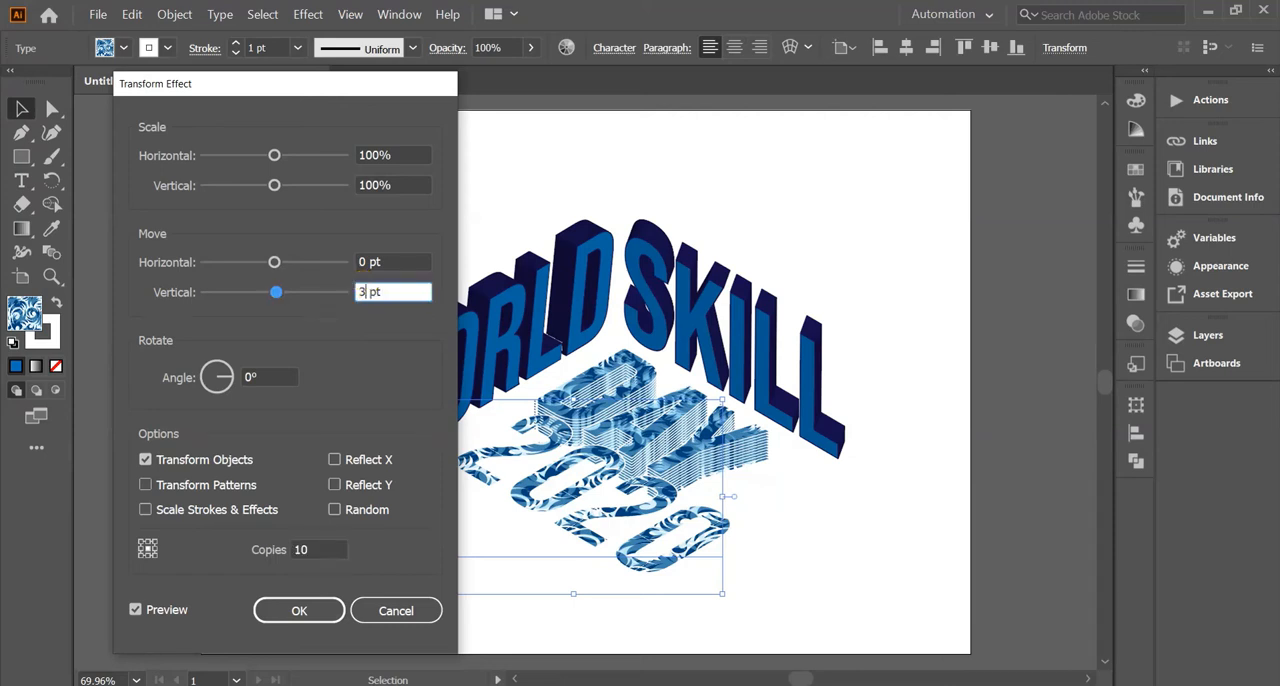
left_click(302, 614)
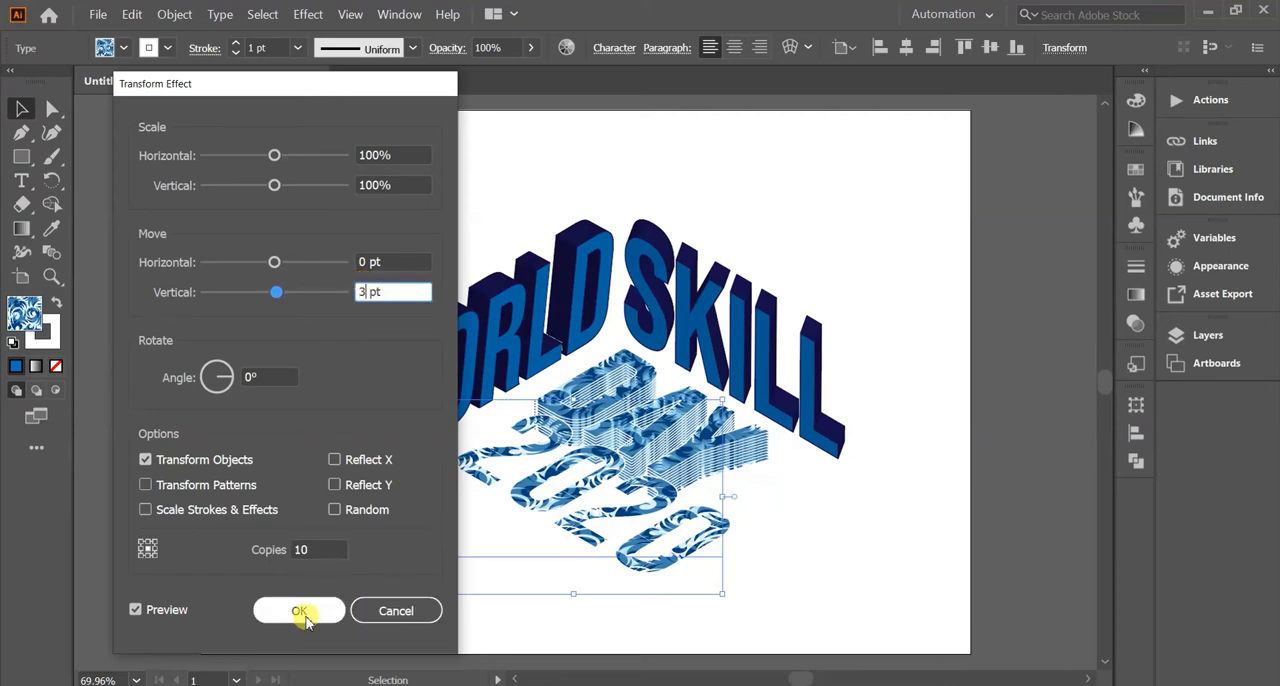
left_click(303, 614)
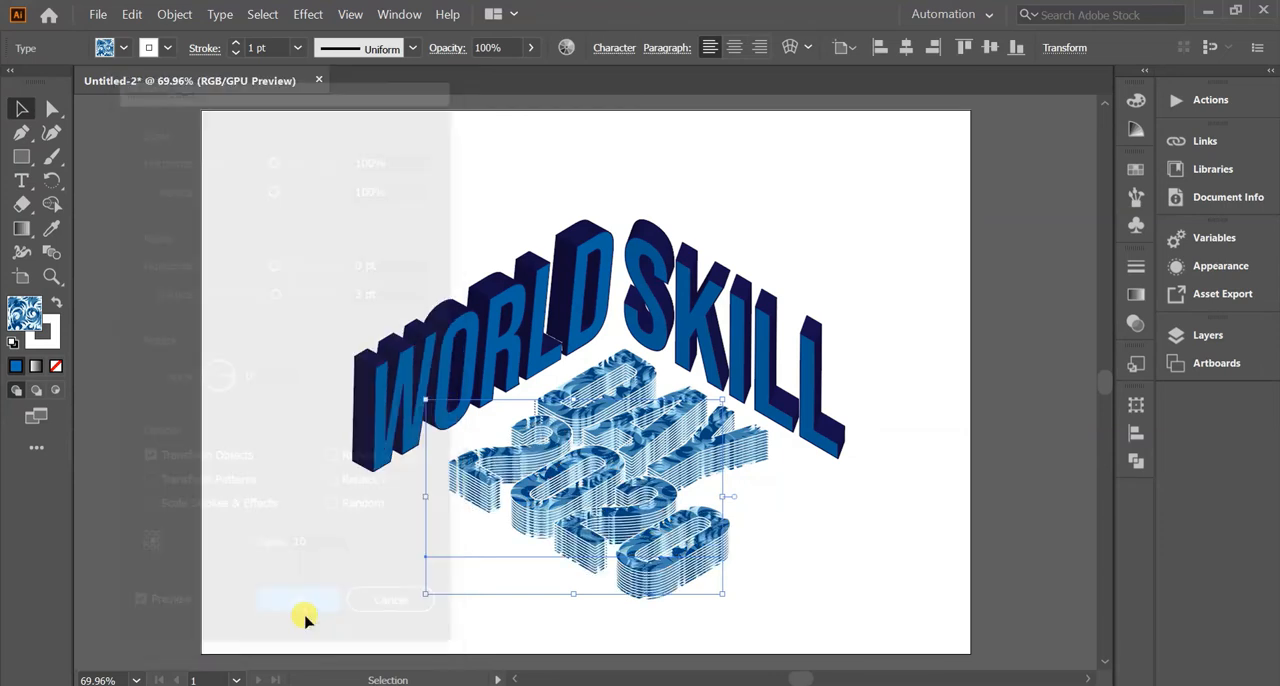
Rotate WORLD slightly counterclockwise so its left end drops a little.
left_click(226, 447)
left_click(364, 452)
left_click_drag(263, 426, 268, 438)
left_click(270, 439)
Nudge WORLD and SKILL down together, then nudge WORLD right until its D meets the S of SKILL, and deselect.
left_click(424, 368)
left_click(793, 366)
key("Down")
key("Down")
key("Down")
key("Down")
left_click(477, 374)
key("Right")
key("Right")
key("Right")
key("Right")
key("Right")
key("Right")
key("Right")
key("Right")
key("Right")
left_click(205, 217)
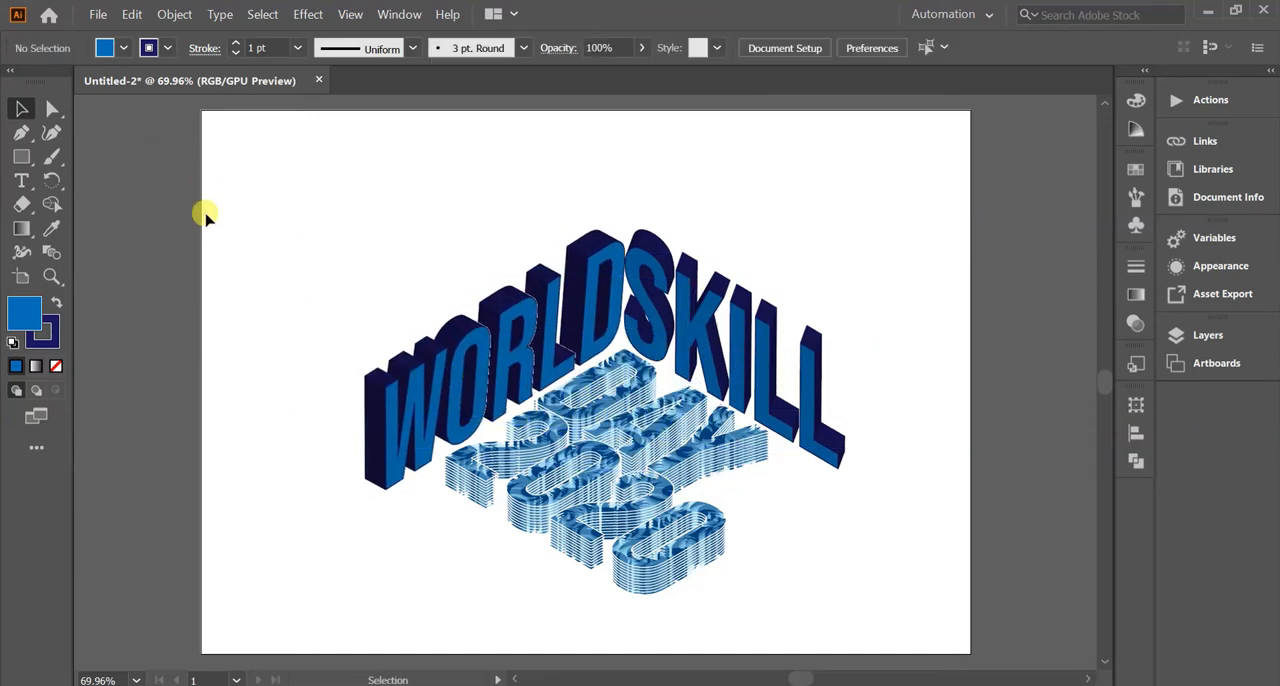
Group all the text objects, center the group horizontally on the artboard, and deselect it.
key("ctrl+a")
key("ctrl+g")
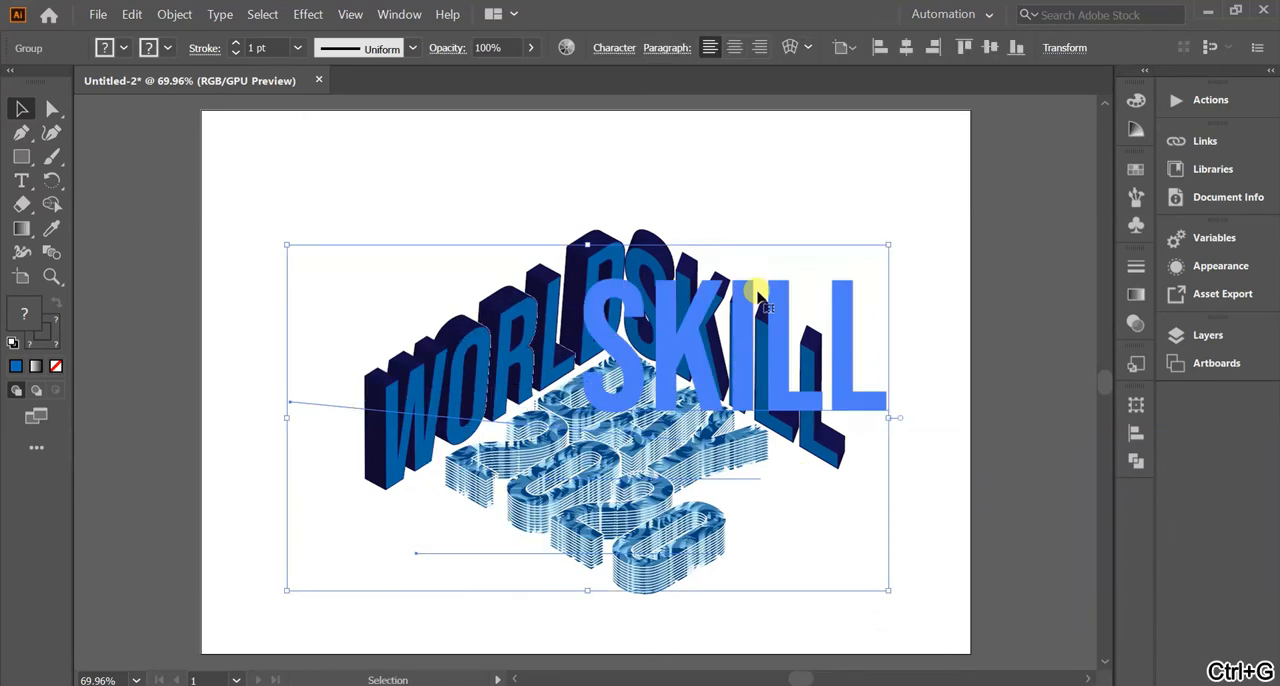
left_click(904, 50)
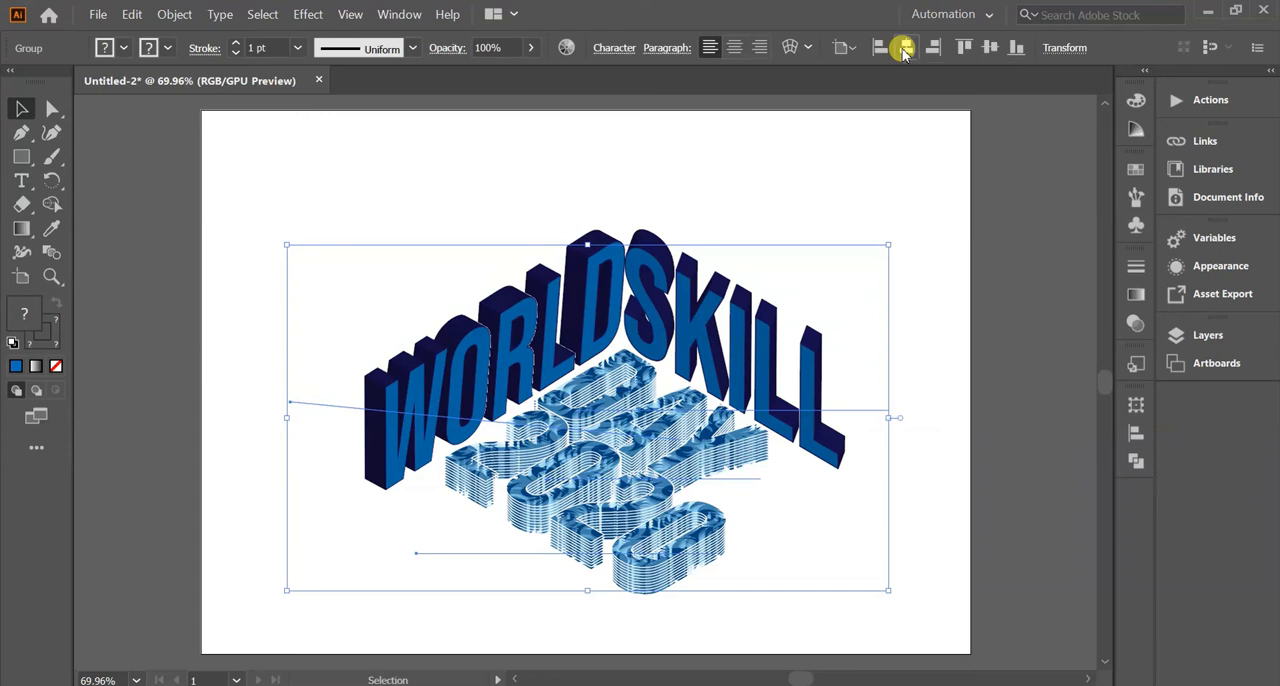
left_click(586, 129)
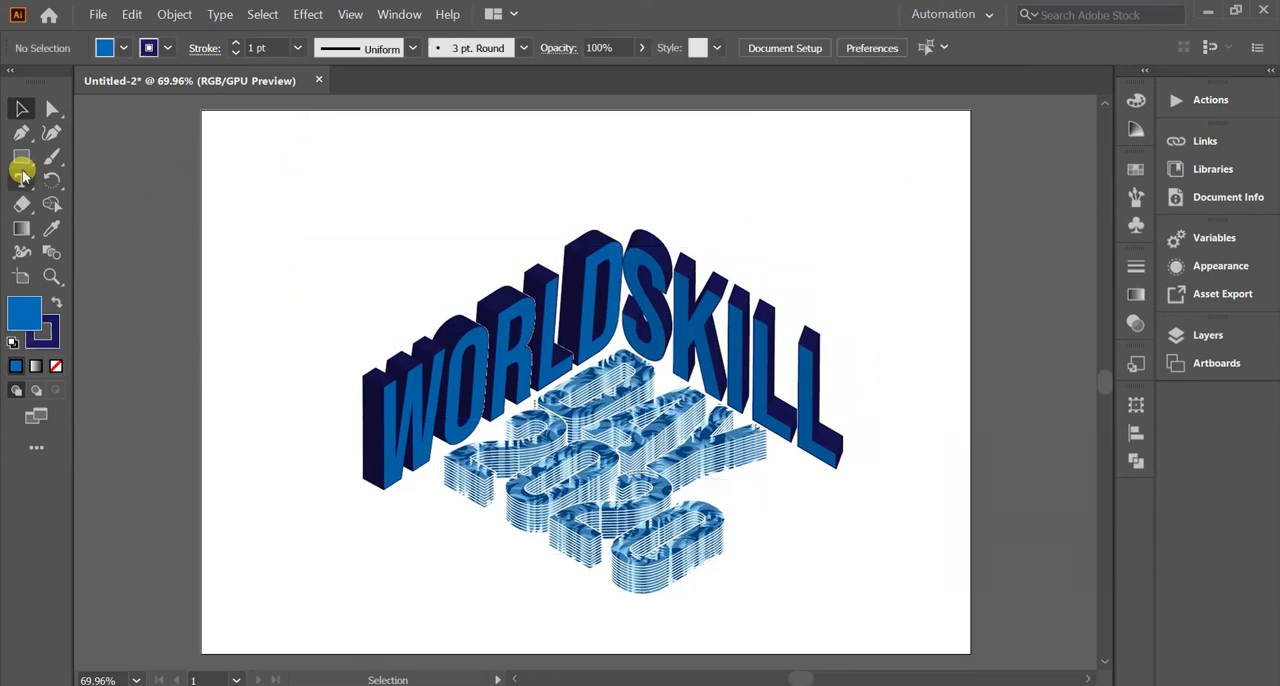
Draw a closed four-cornered diamond around the text with the Pen tool, starting above the D and S.
left_click(20, 130)
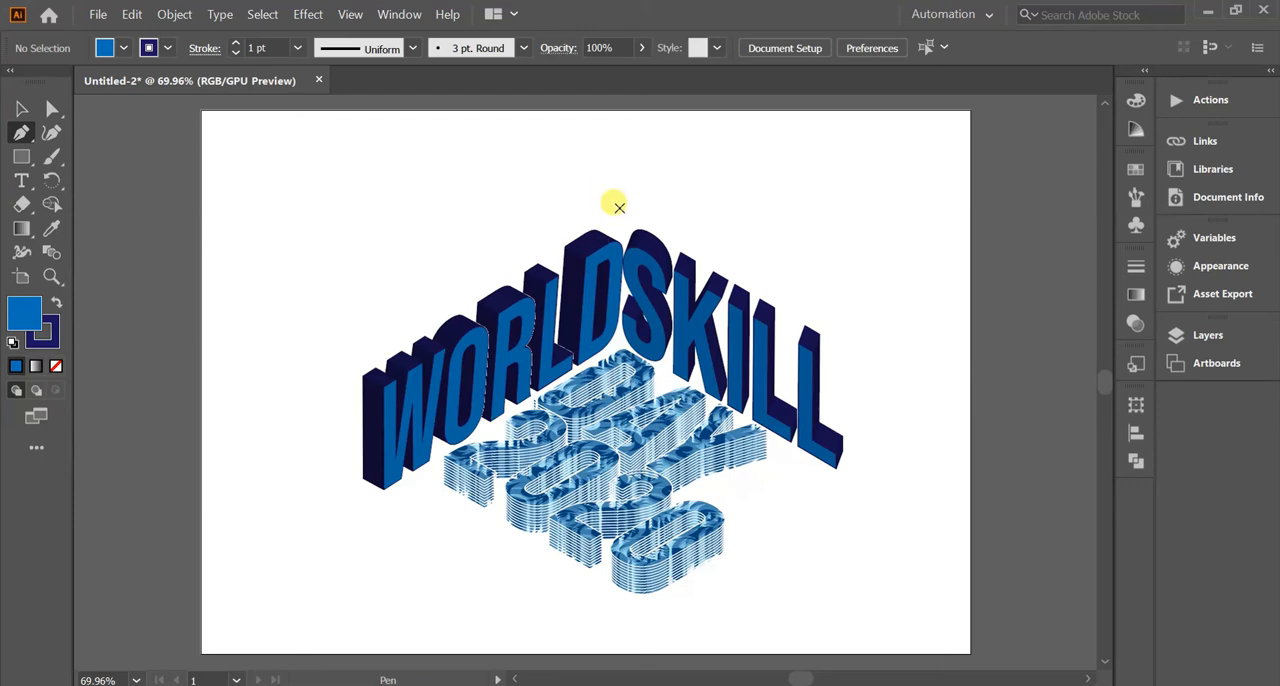
left_click(616, 210)
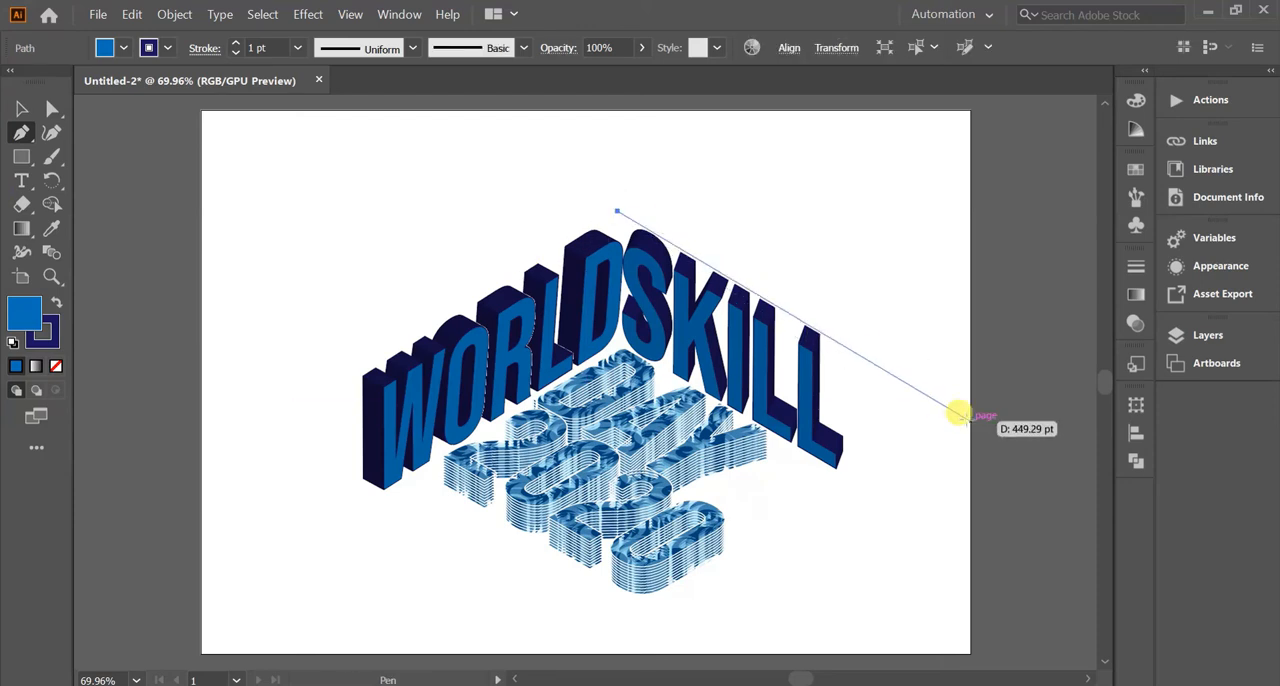
left_click(970, 422)
left_click(541, 657)
left_click(289, 411)
left_click(616, 211)
Remove the diamond's fill so only its navy outline remains around the text.
left_click(23, 111)
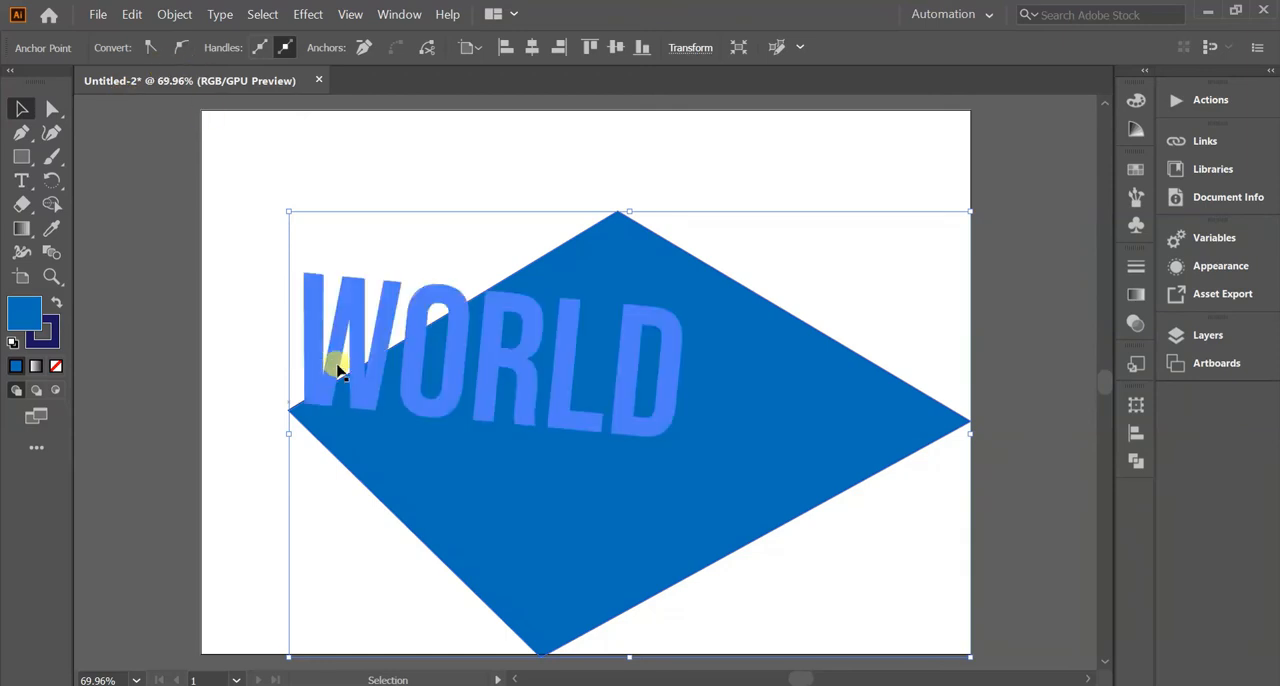
left_click(28, 316)
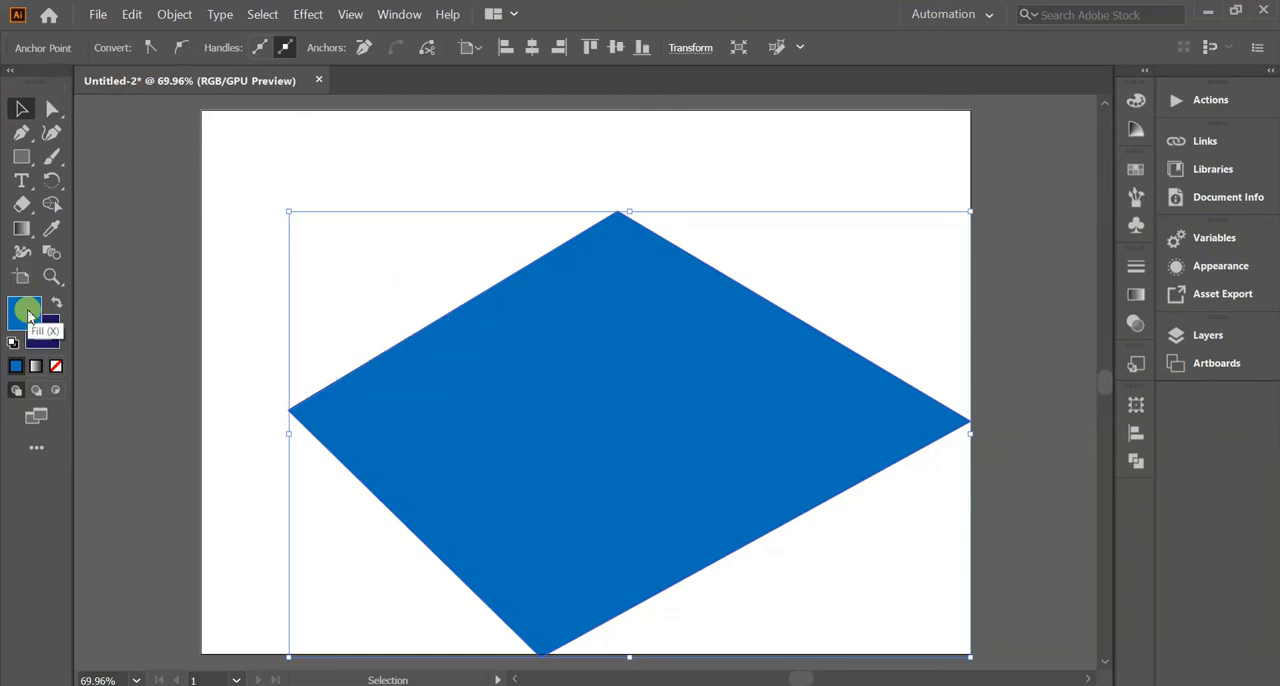
left_click(56, 366)
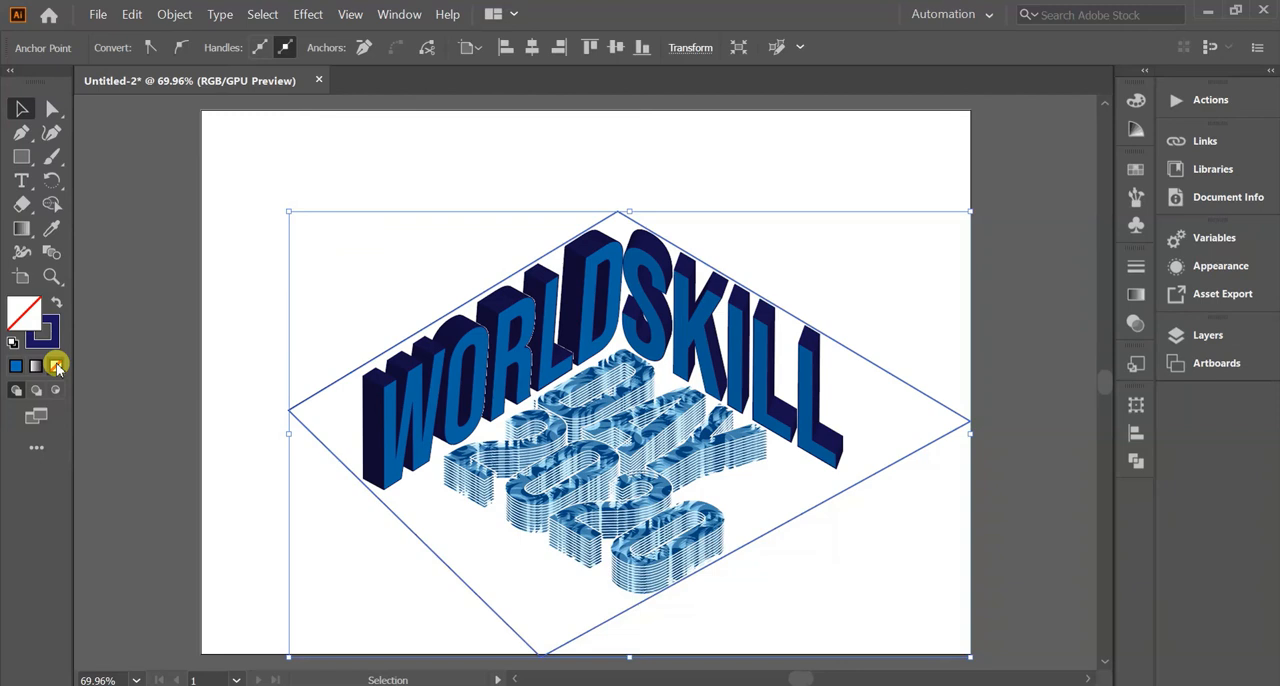
Move the diamond's left and bottom anchor points with Direct Selection until its opposite sides run roughly parallel.
scroll(380, 350, "down", 1)
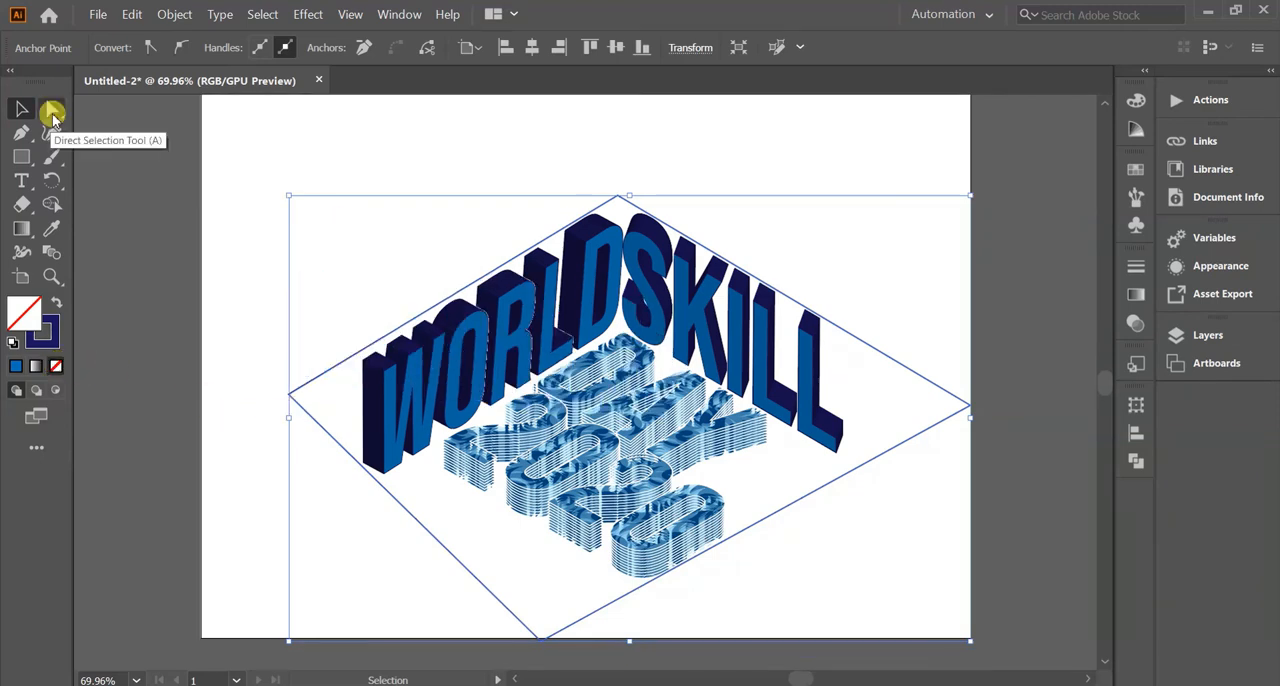
left_click(52, 116)
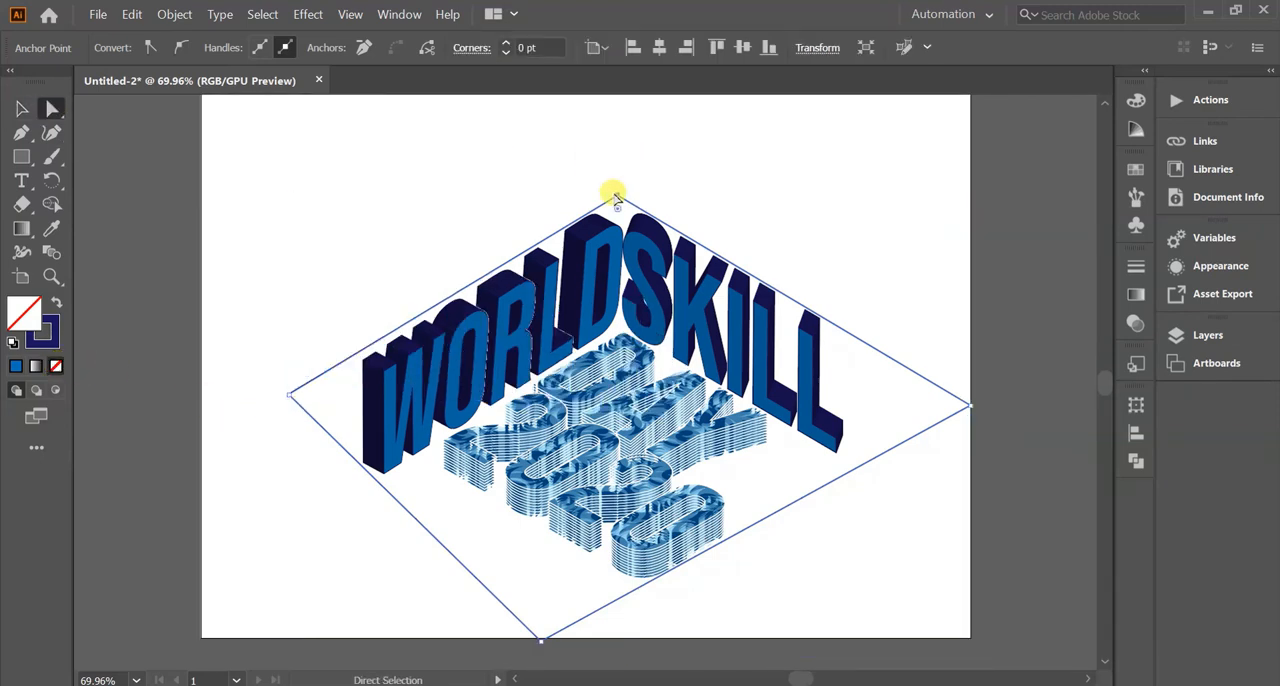
left_click(548, 174)
left_click(616, 196)
left_click_drag(612, 200, 355, 378)
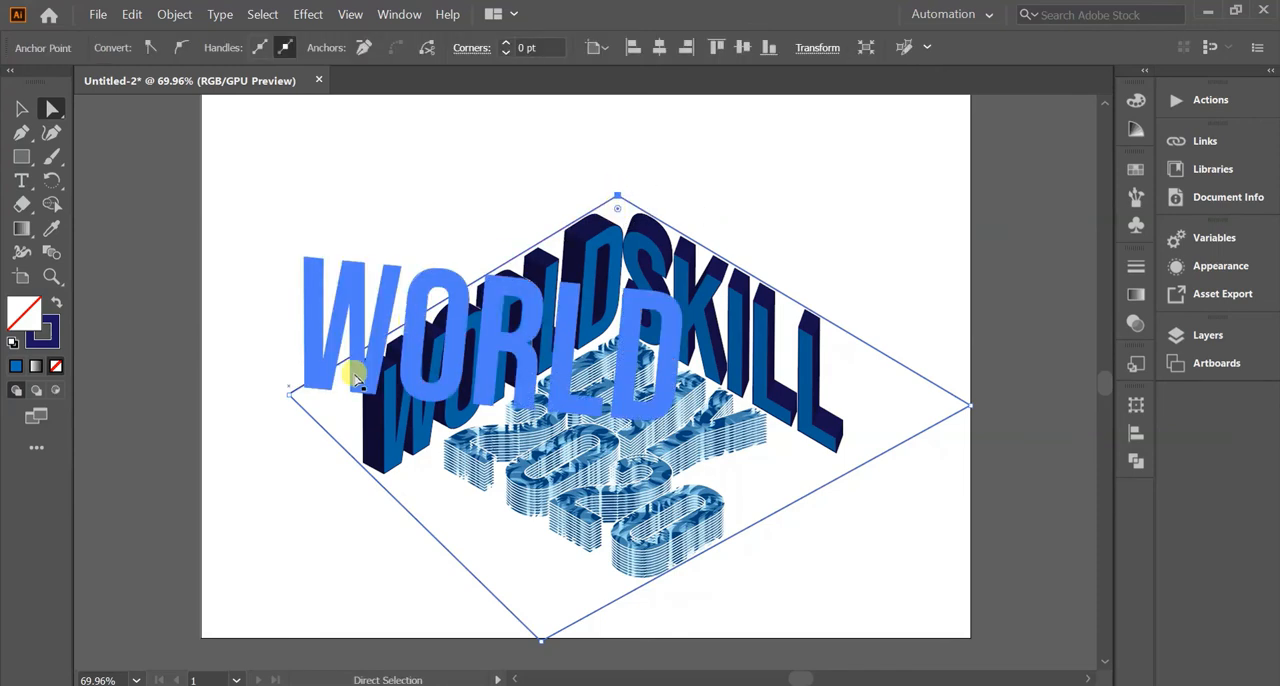
left_click(289, 396)
mouse_move(289, 396)
left_mouse_down()
mouse_move(283, 386)
mouse_move(294, 400)
left_mouse_up()
left_click_drag(541, 637, 571, 625)
left_click_drag(296, 402, 282, 410)
left_click_drag(571, 625, 597, 611)
left_click_drag(282, 411, 281, 414)
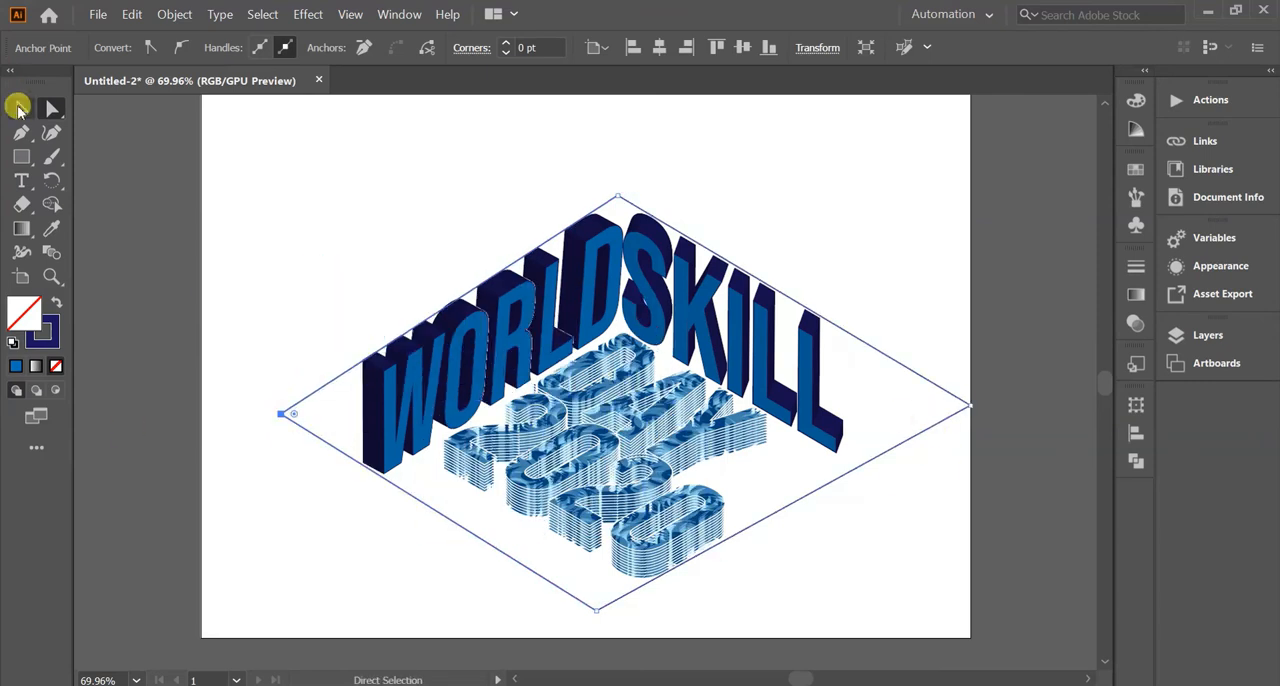
Enlarge the diamond from its corners until its side points extend past the artboard's edges.
left_click(20, 108)
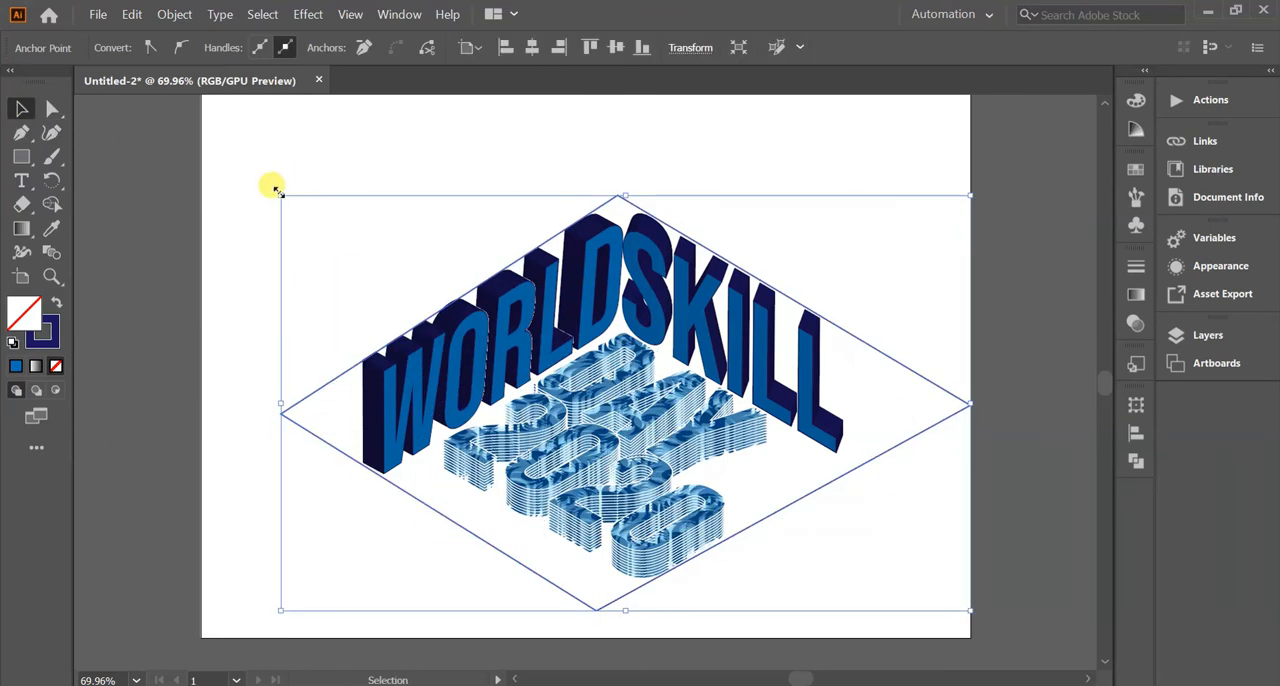
left_click_drag(277, 190, 217, 130)
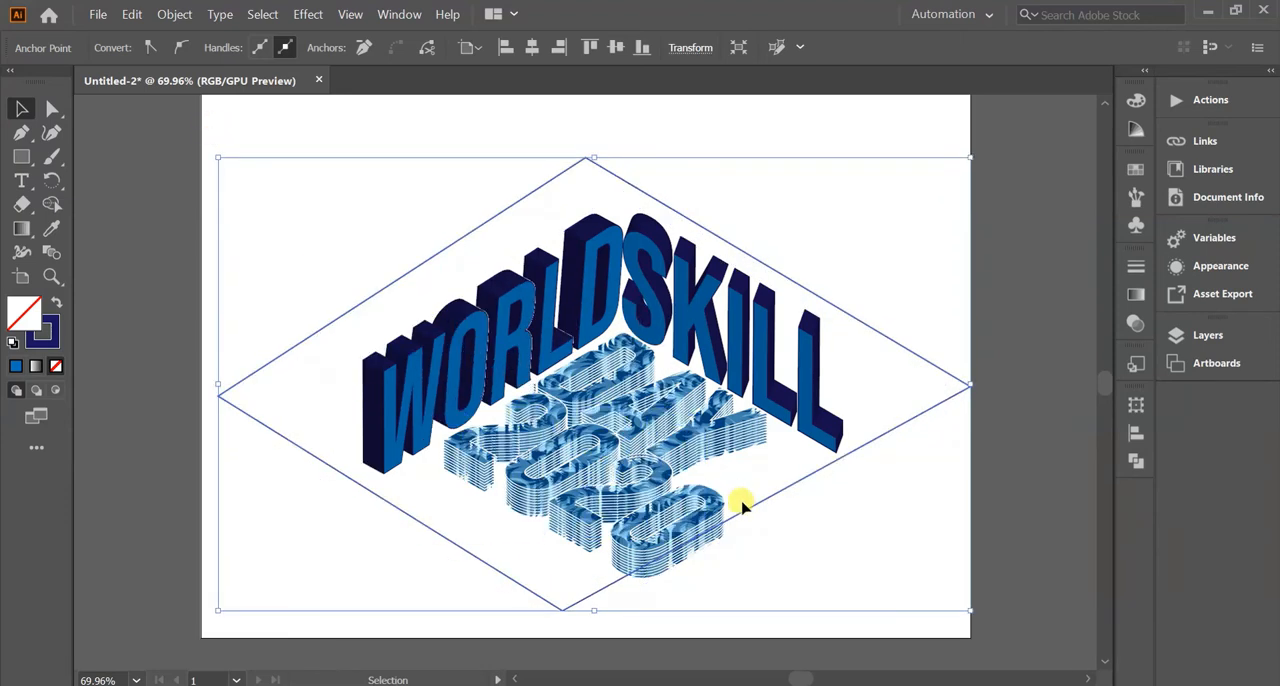
scroll(740, 503, "down", 3)
scroll(740, 503, "up", 1)
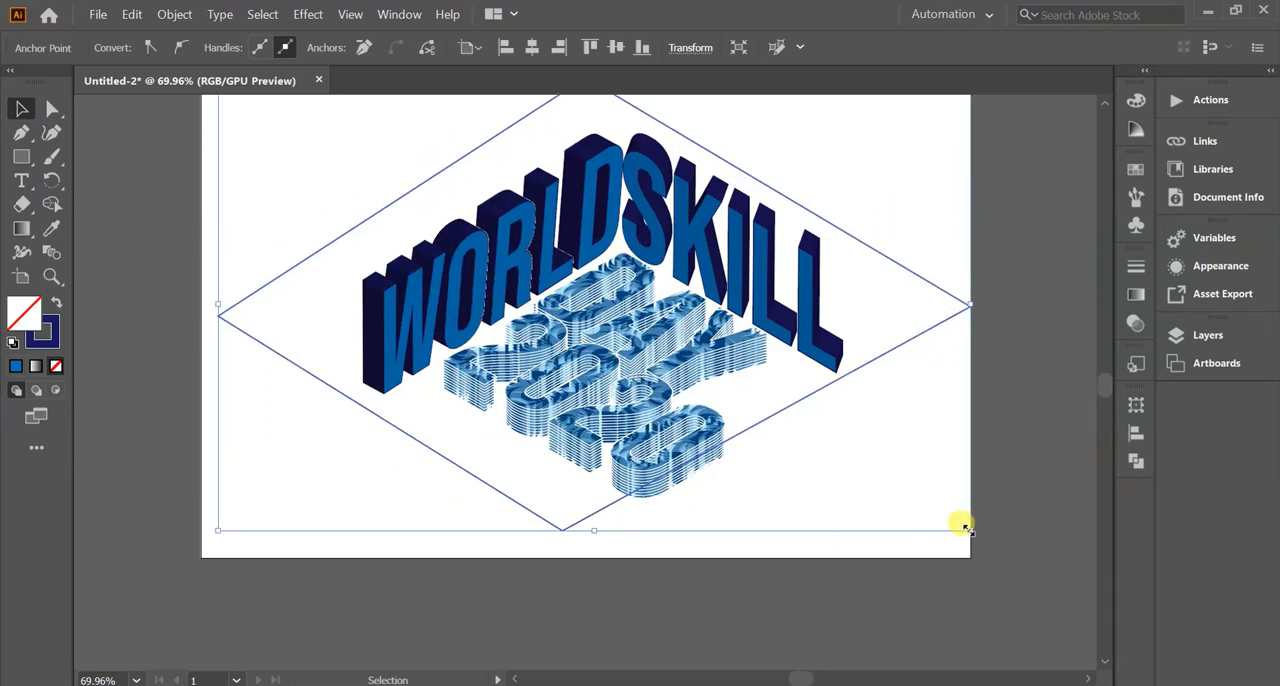
left_click_drag(970, 526, 1051, 584)
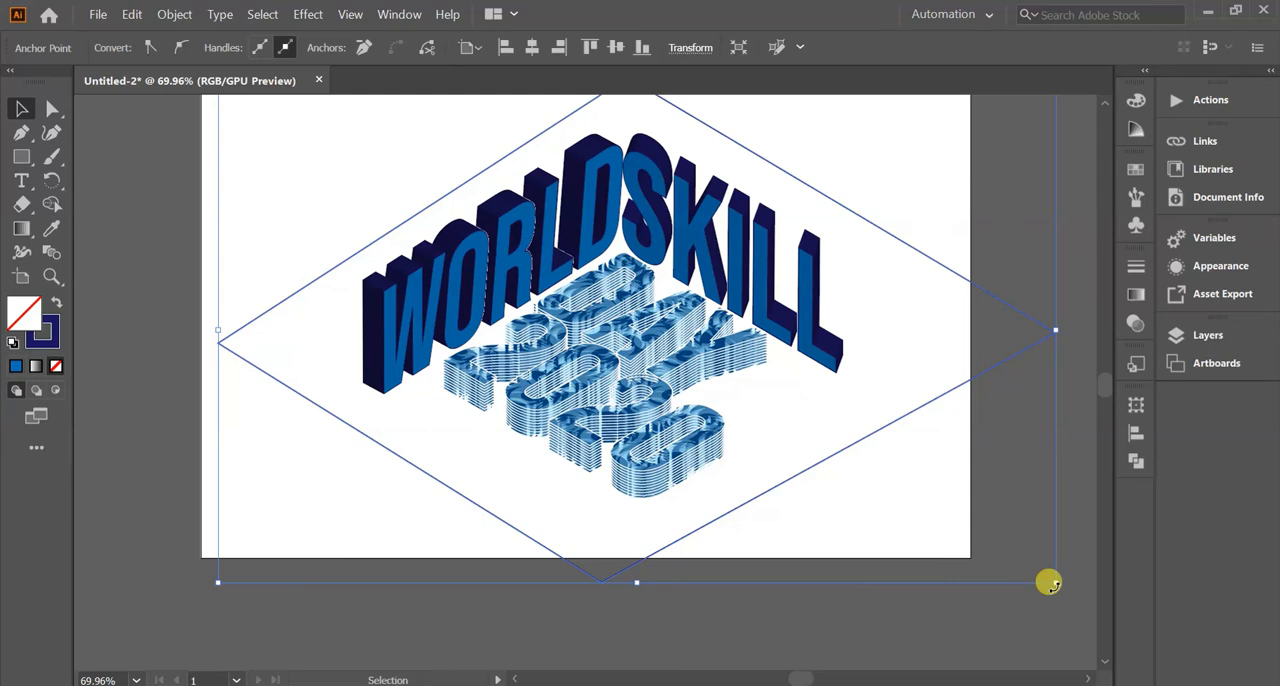
scroll(1049, 584, "up", 3)
scroll(1050, 584, "down", 3)
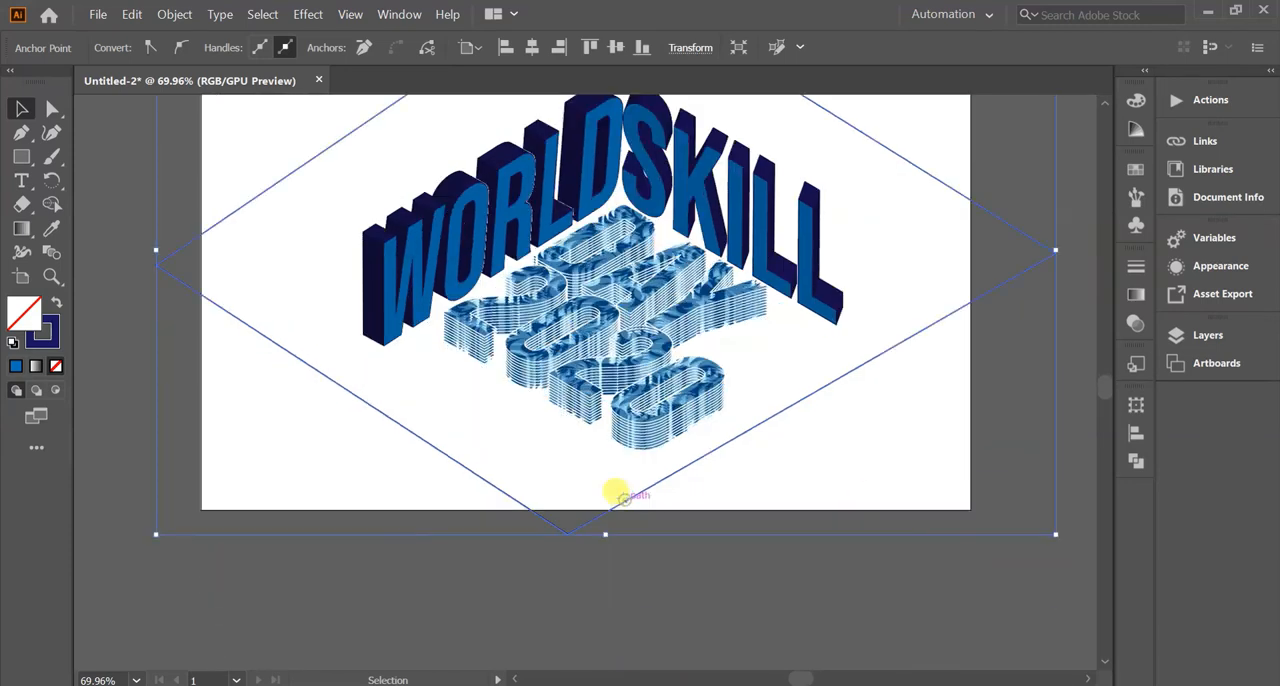
left_click_drag(624, 503, 622, 555)
Move the diamond's top anchor point with Direct Selection to sit above the gap between the D and S.
key("a")
scroll(618, 545, "up", 3)
left_click(591, 128)
left_click_drag(595, 129, 615, 147)
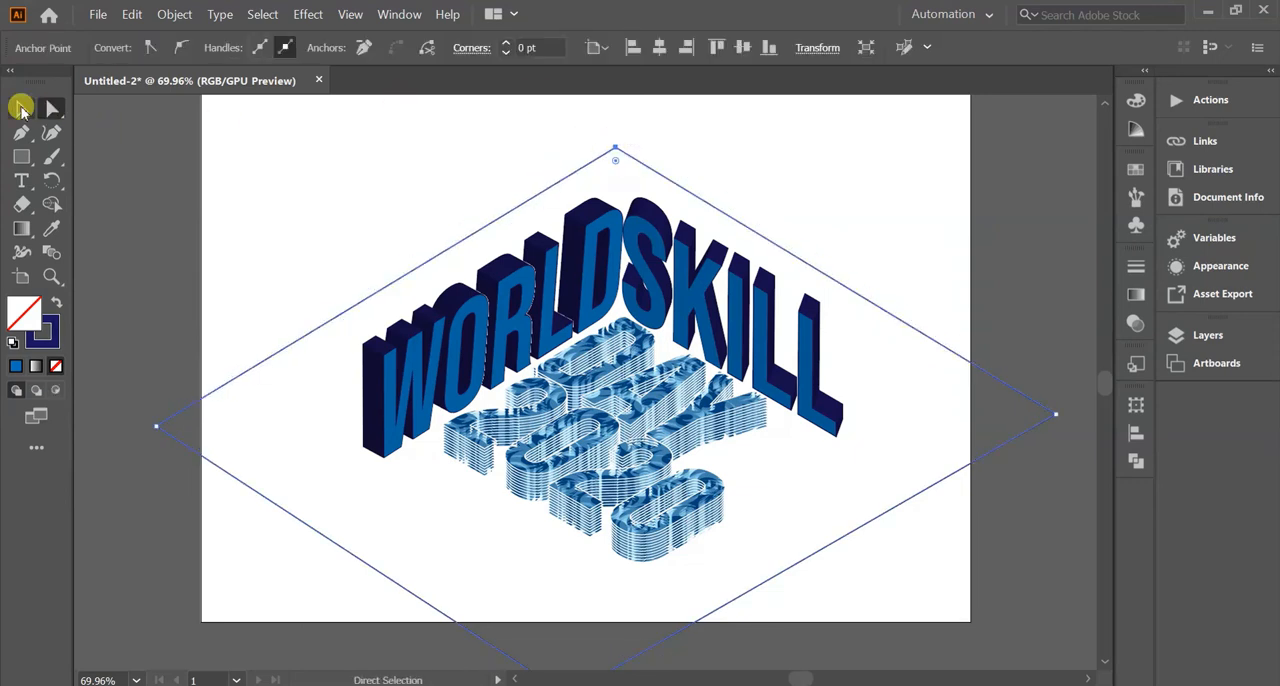
Swap the diamond's fill and stroke to make it solid navy, and send it behind the text.
left_click(22, 108)
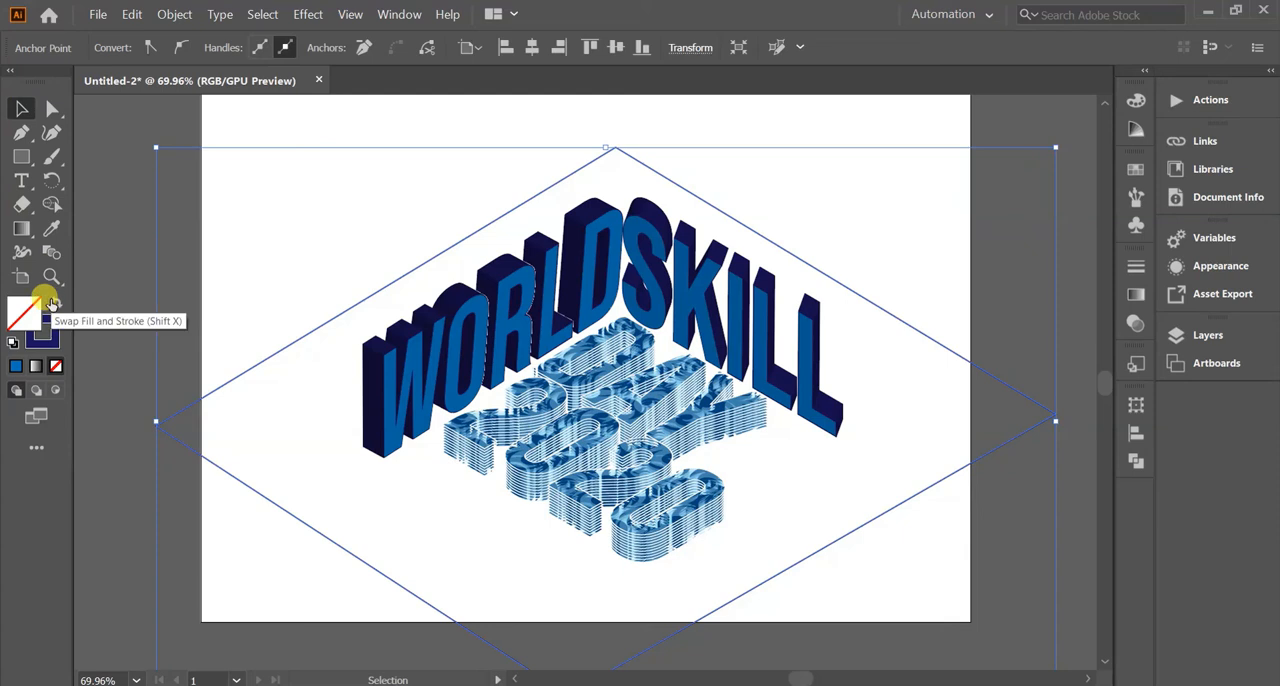
left_click(52, 303)
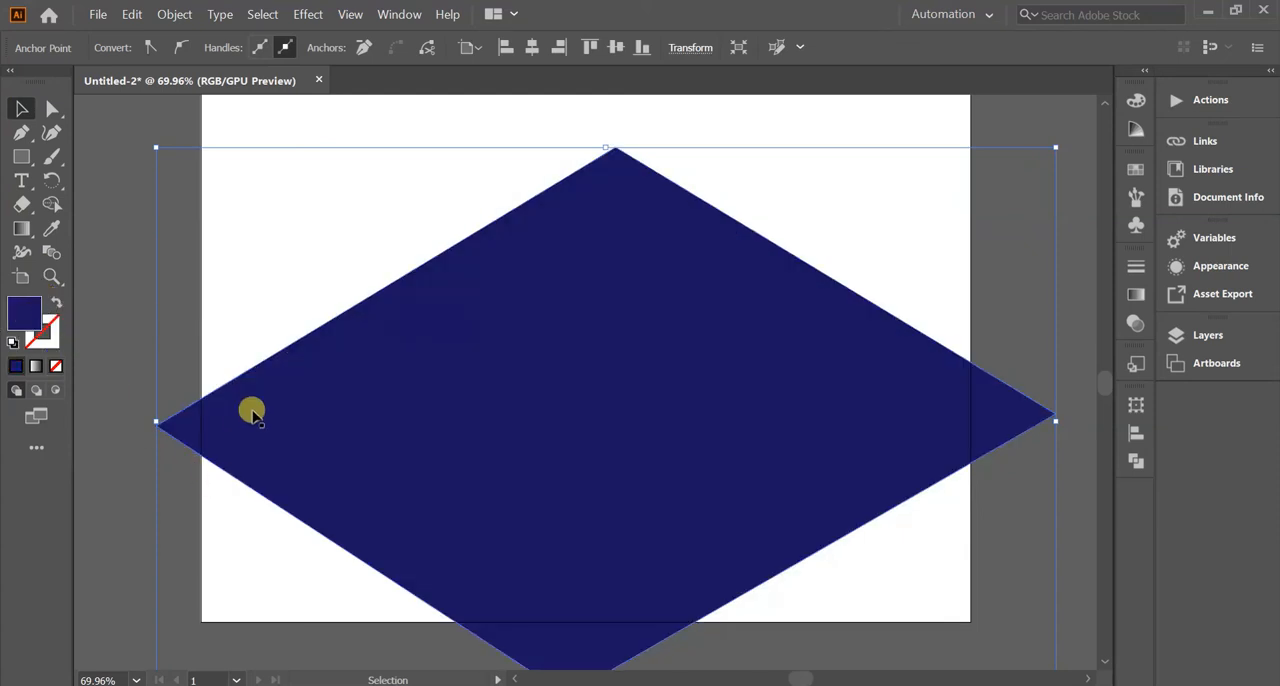
right_click(248, 449)
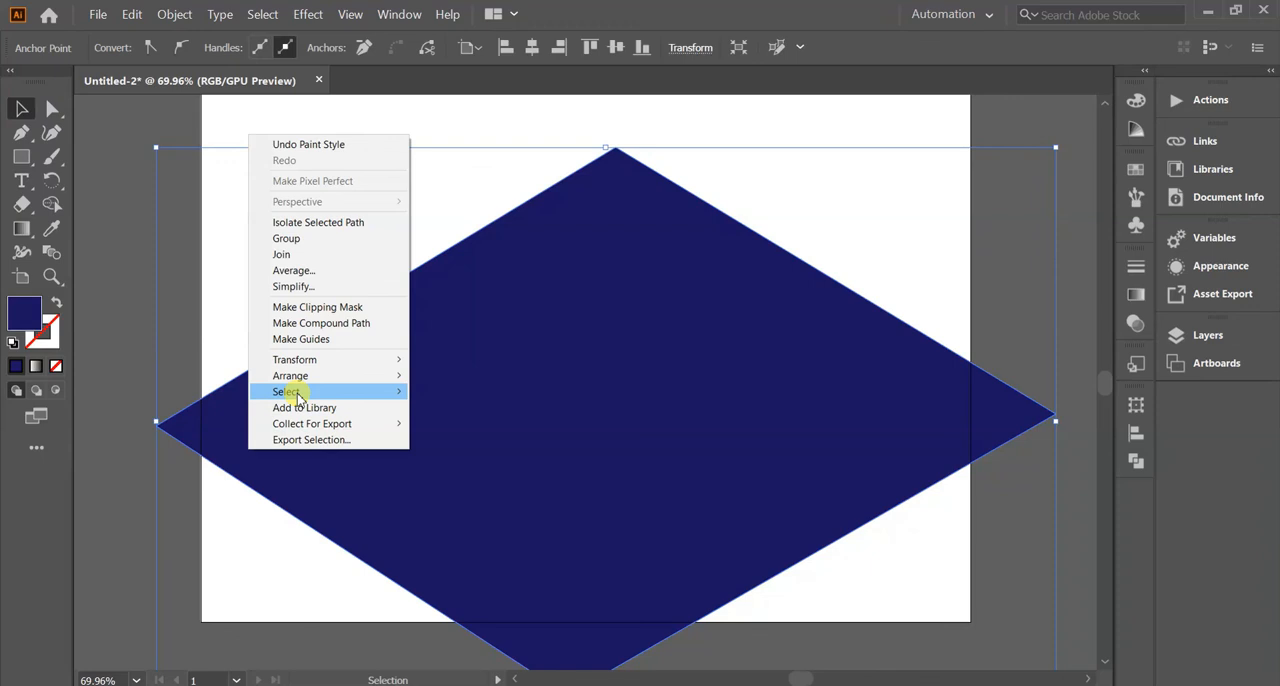
mouse_move(300, 376)
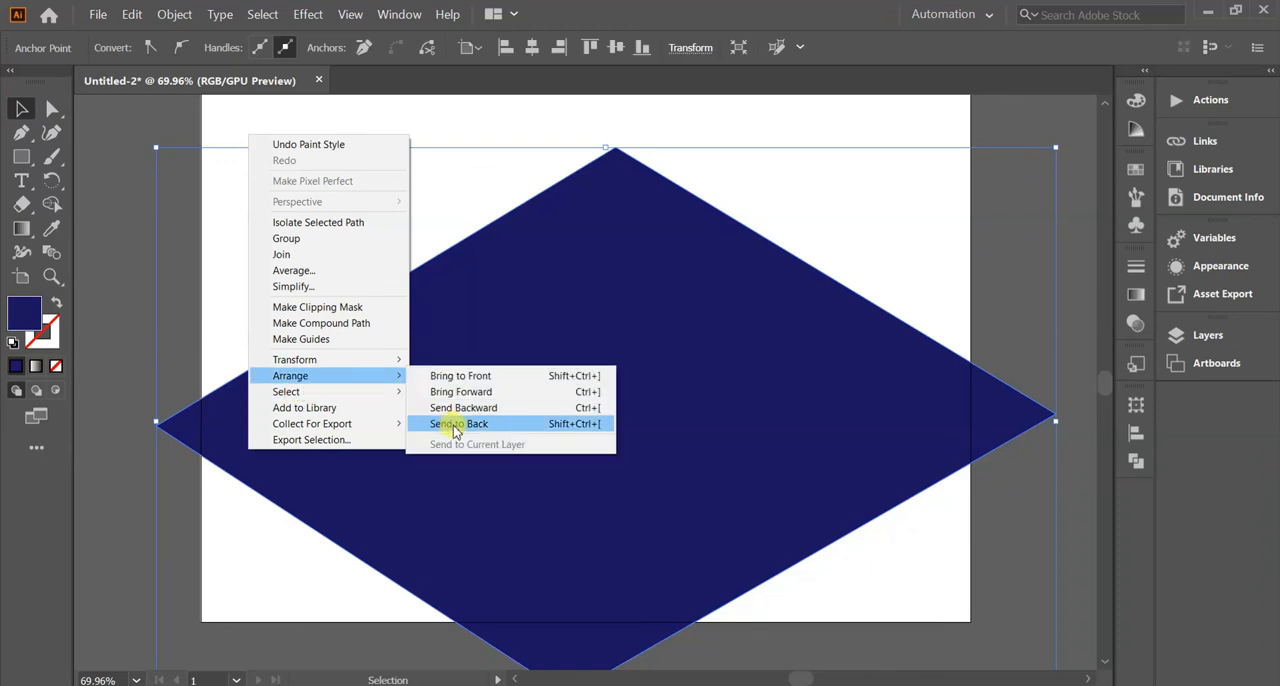
left_click(455, 424)
key("ctrl+z")
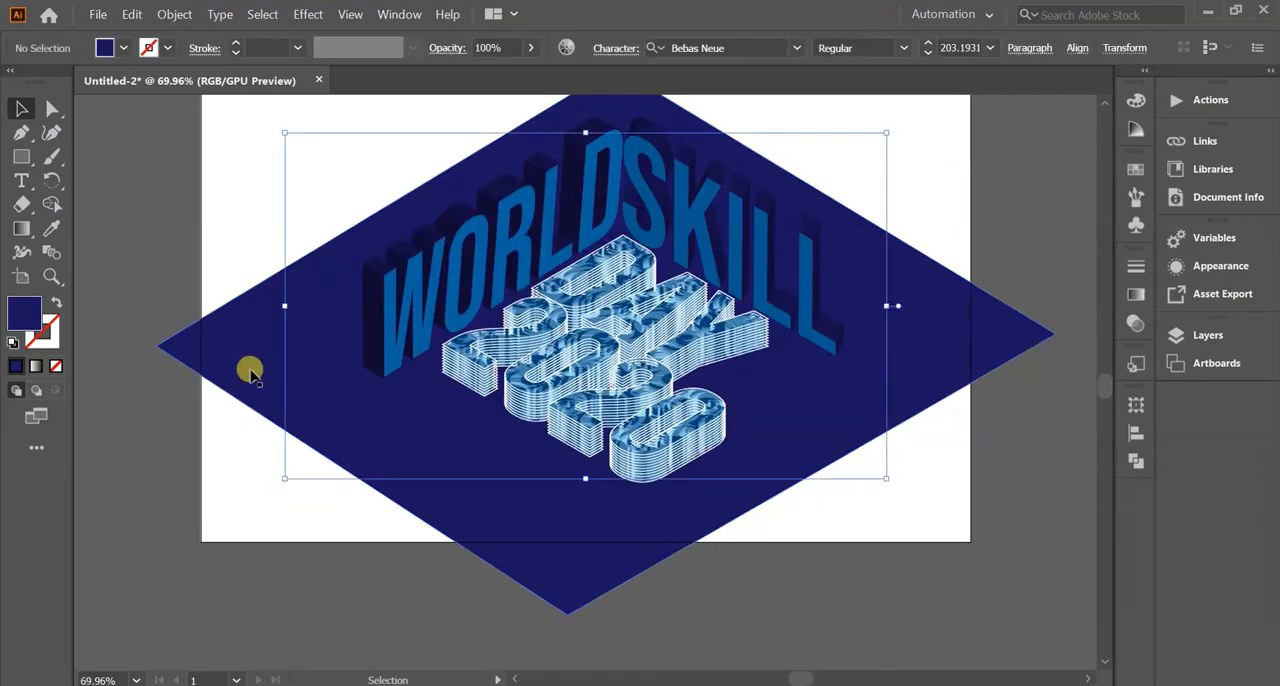
Change the diamond's fill from navy to a medium blue swatch.
left_click(250, 372)
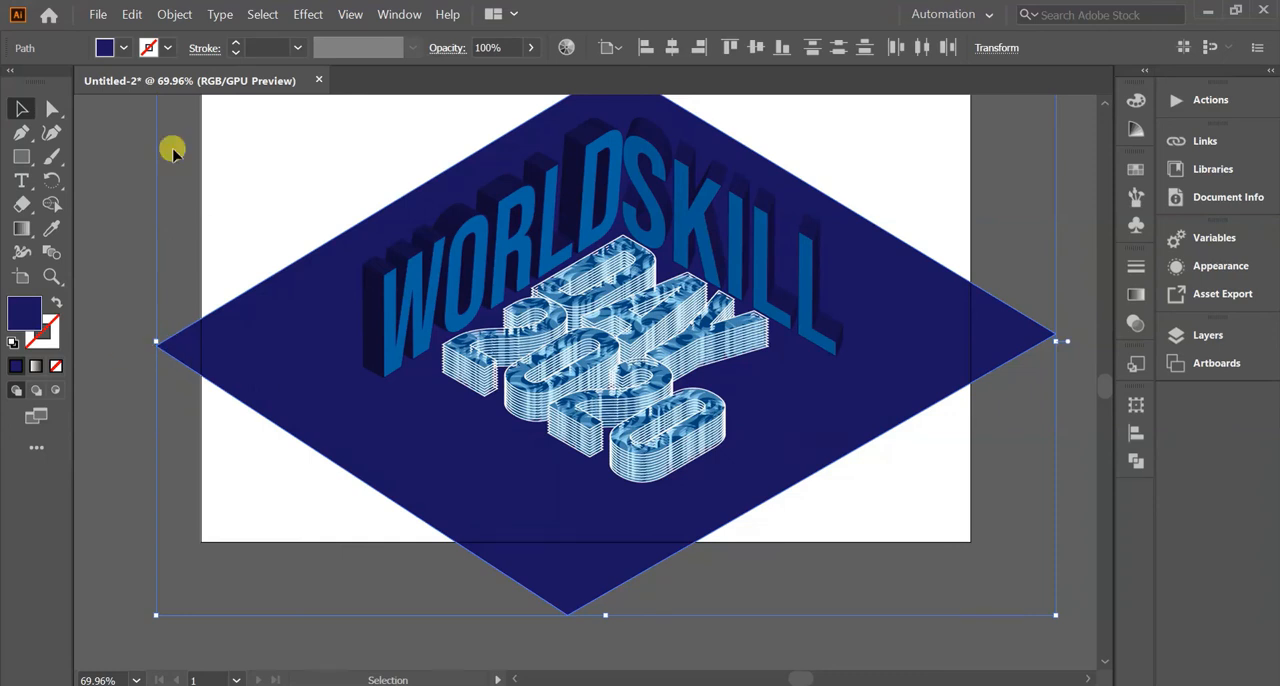
left_click(124, 48)
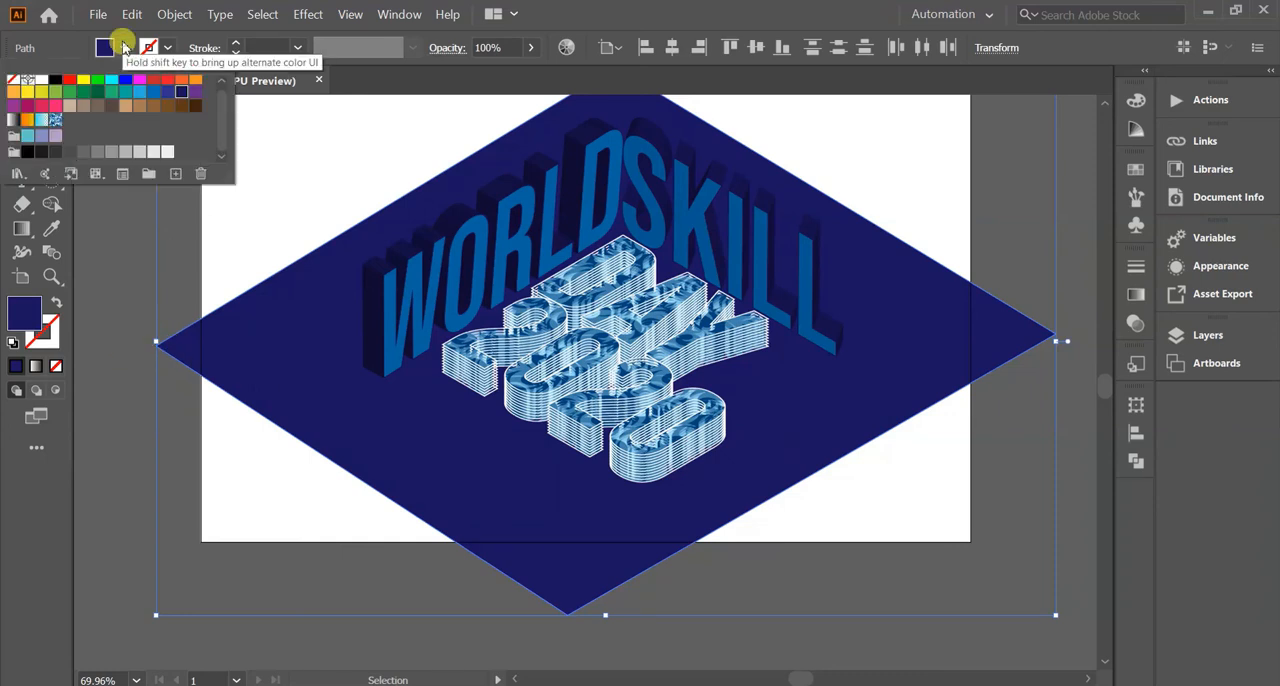
left_click(151, 92)
left_click(137, 285)
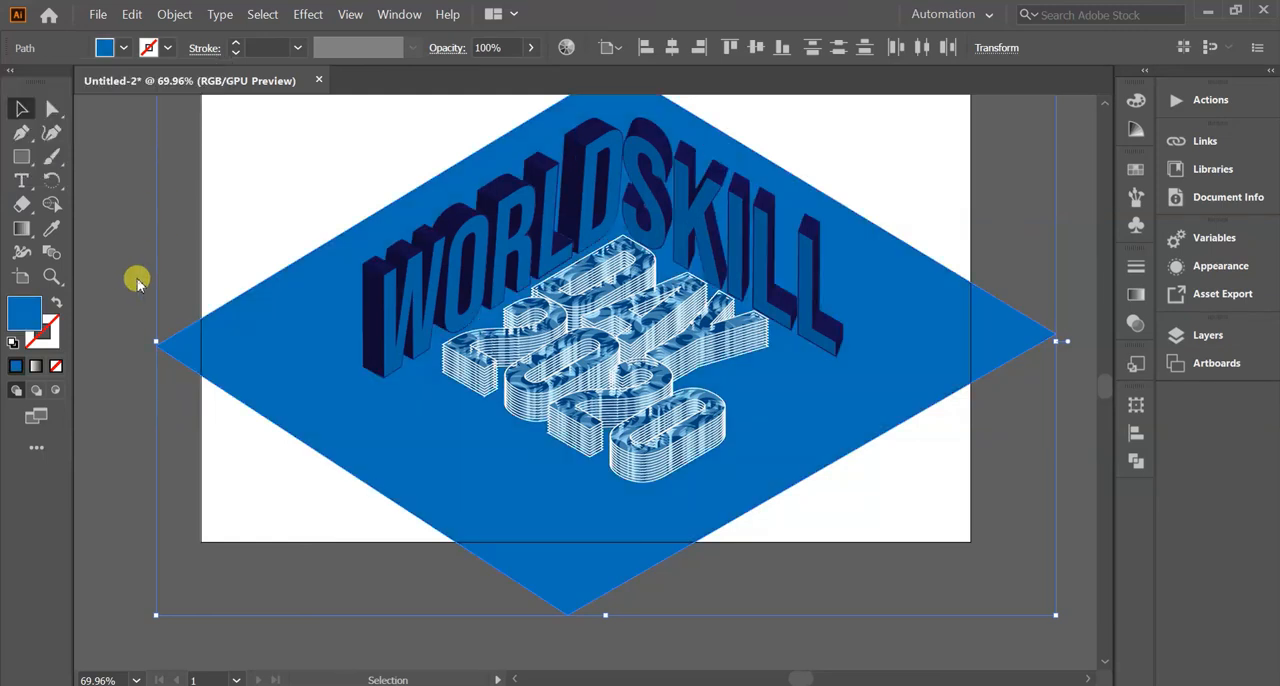
Duplicate the blue diamond and fill the copy with the dark indigo blue swatch.
left_click(220, 358)
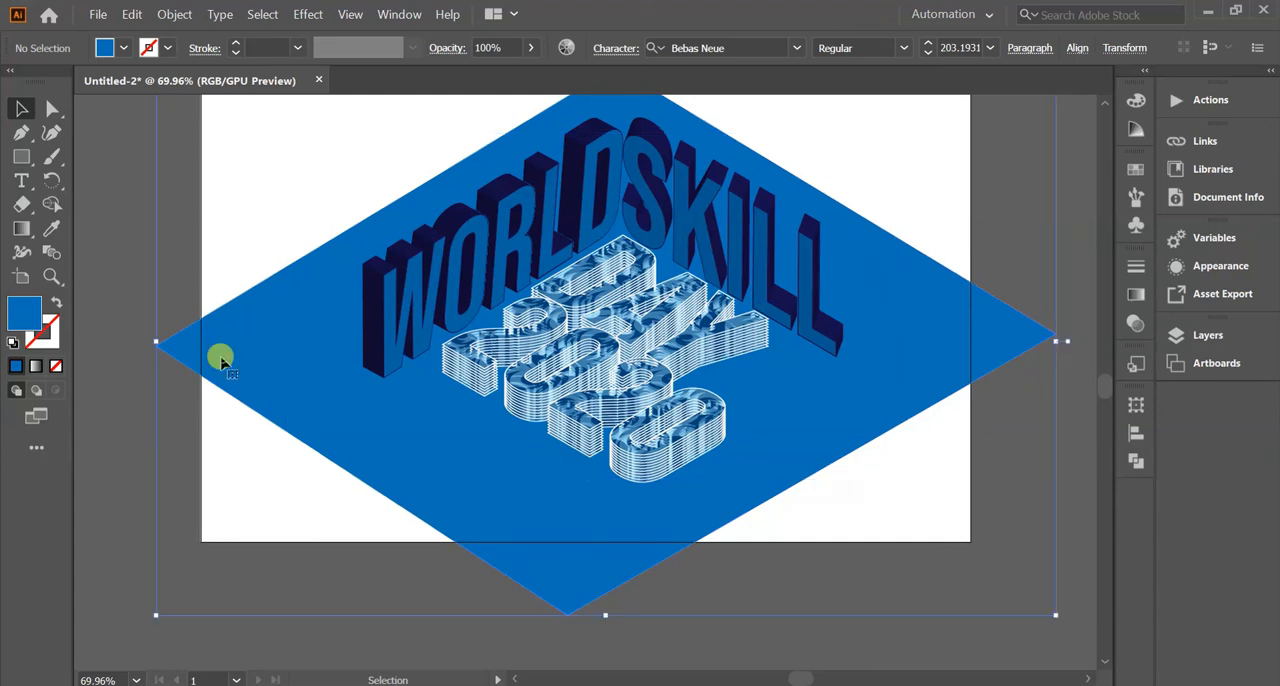
key("ctrl+c")
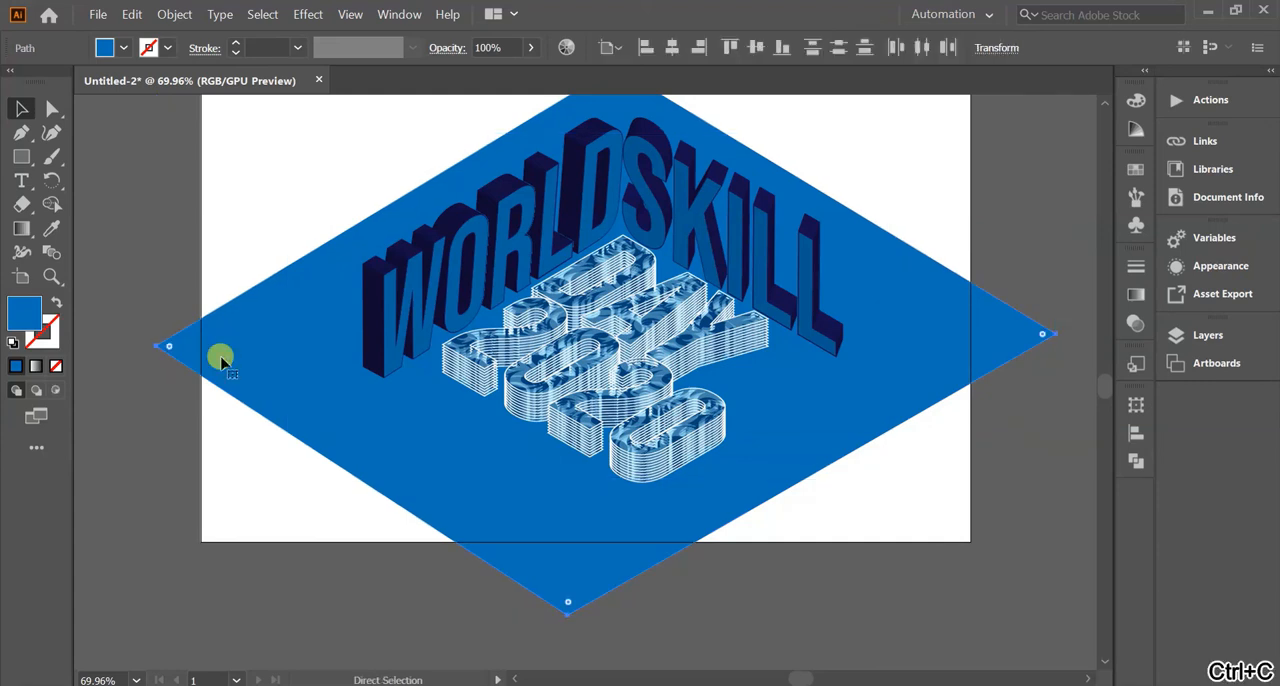
key("a")
key("ctrl+v")
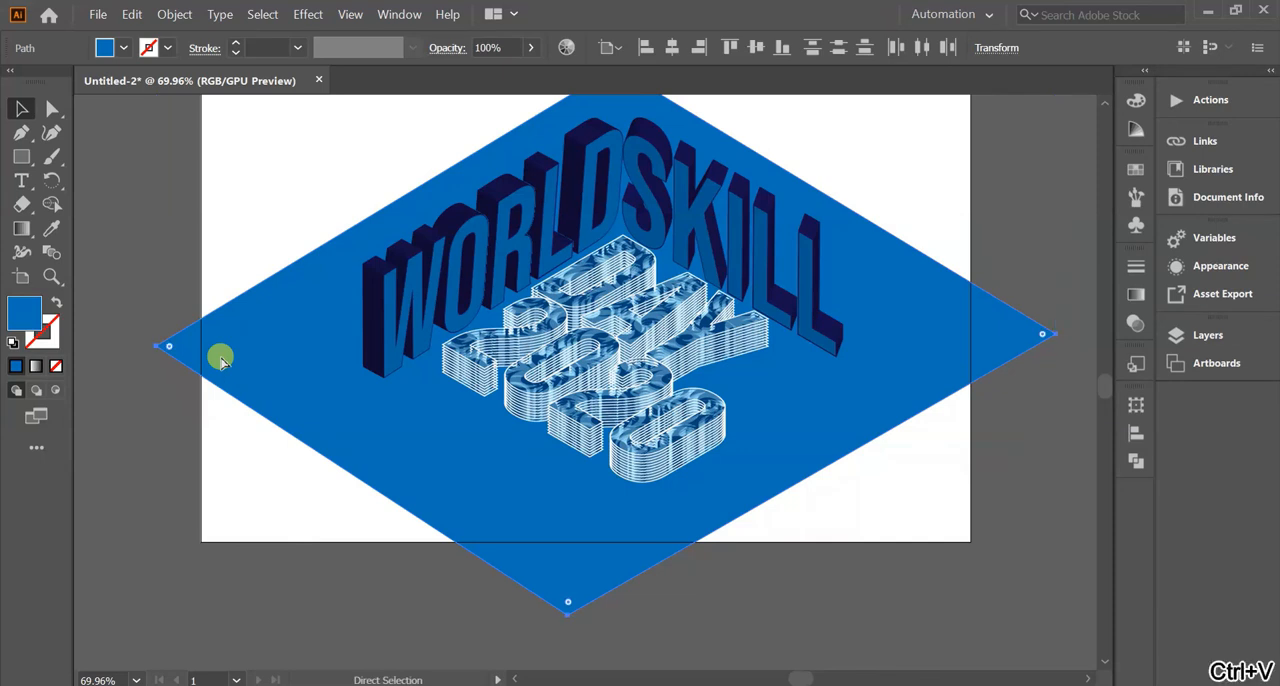
key("ctrl+v")
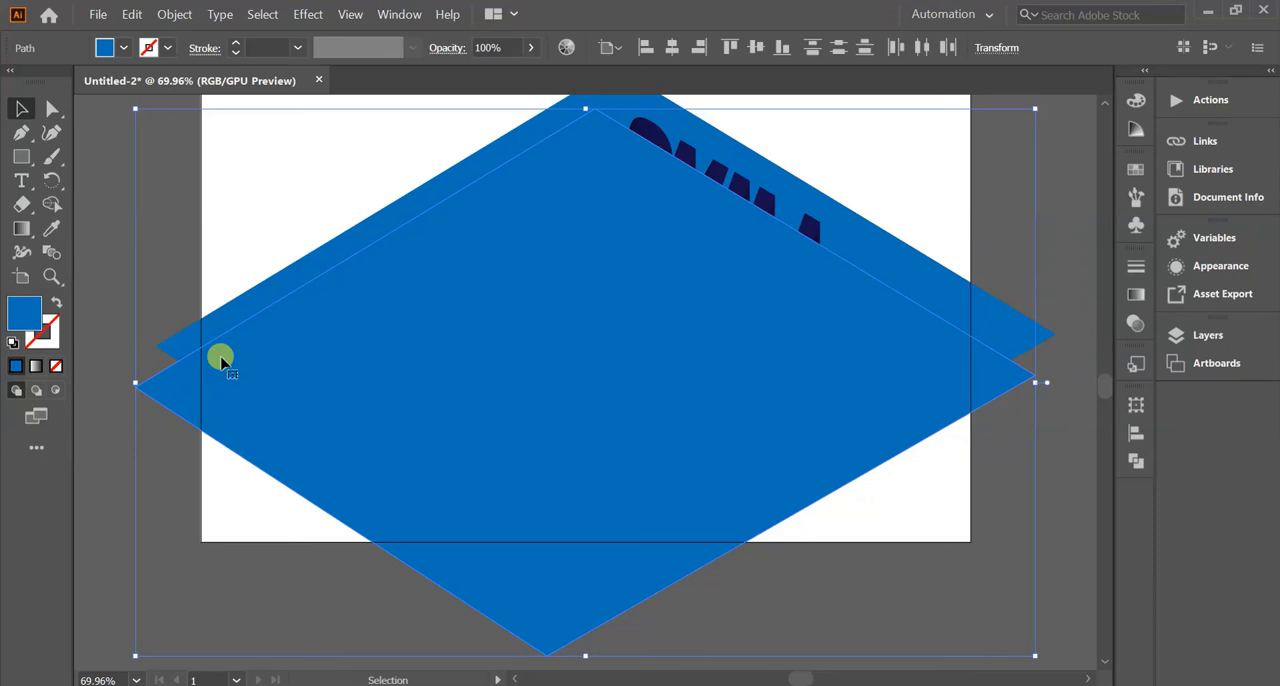
left_click(125, 49)
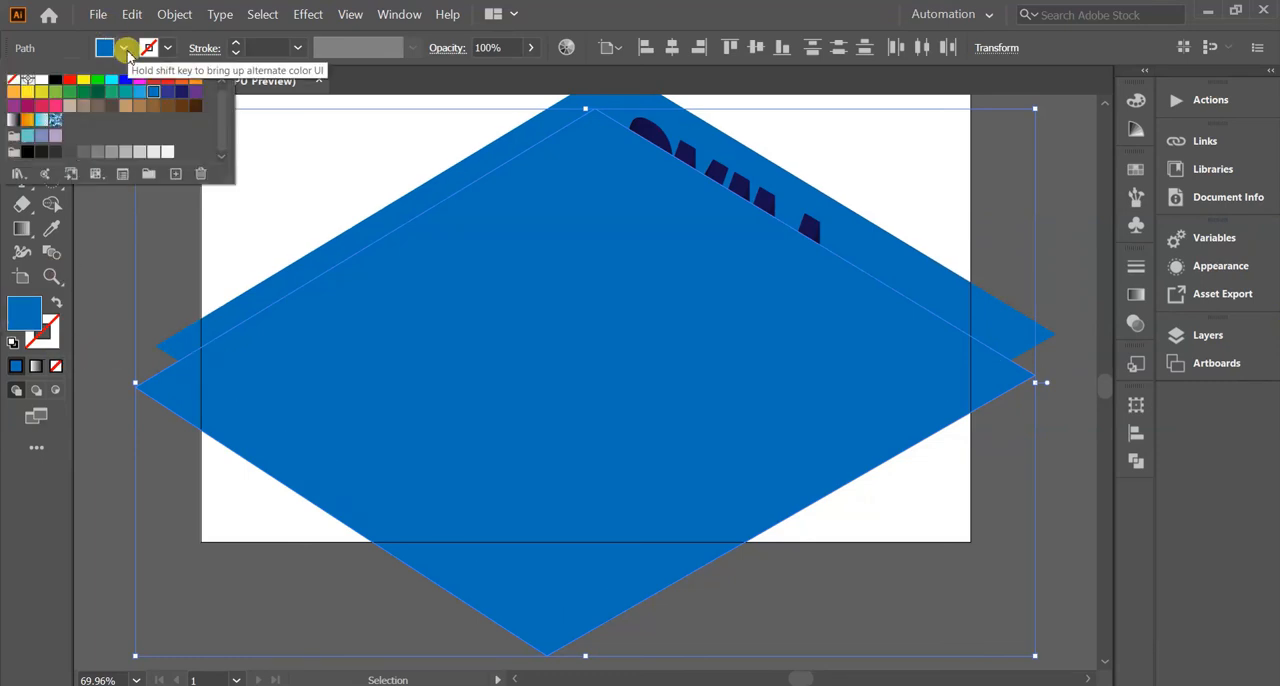
left_click(166, 93)
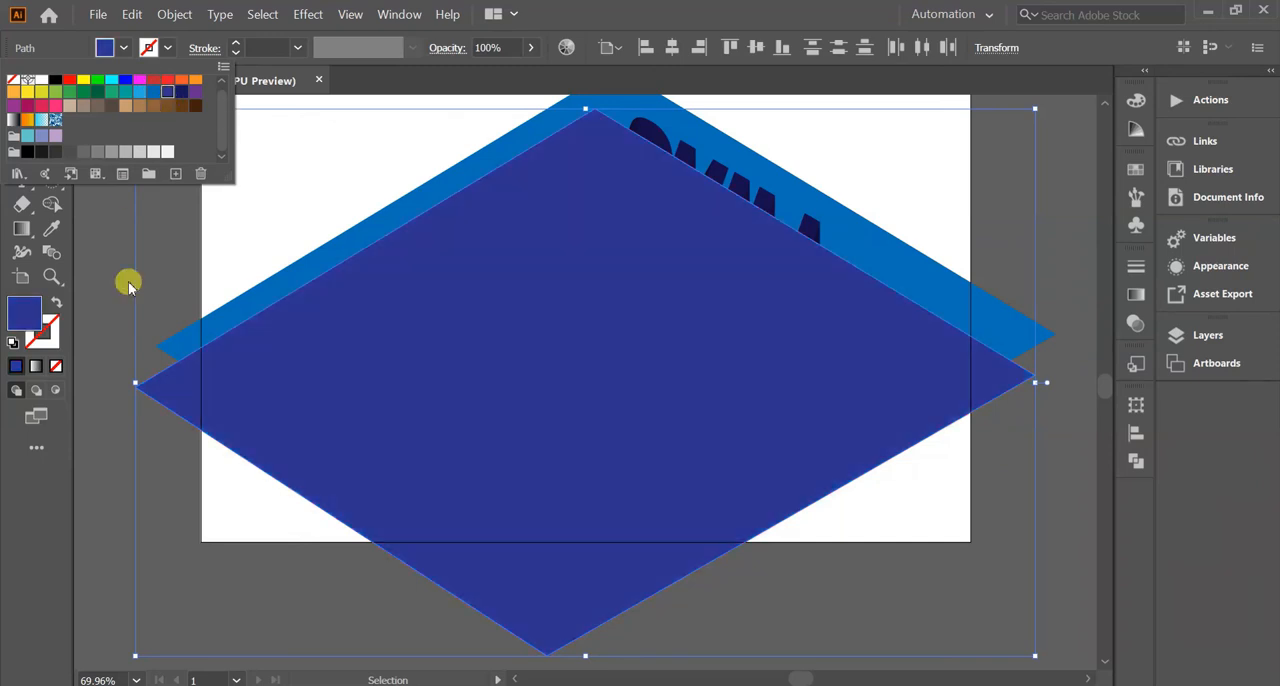
left_click(182, 397)
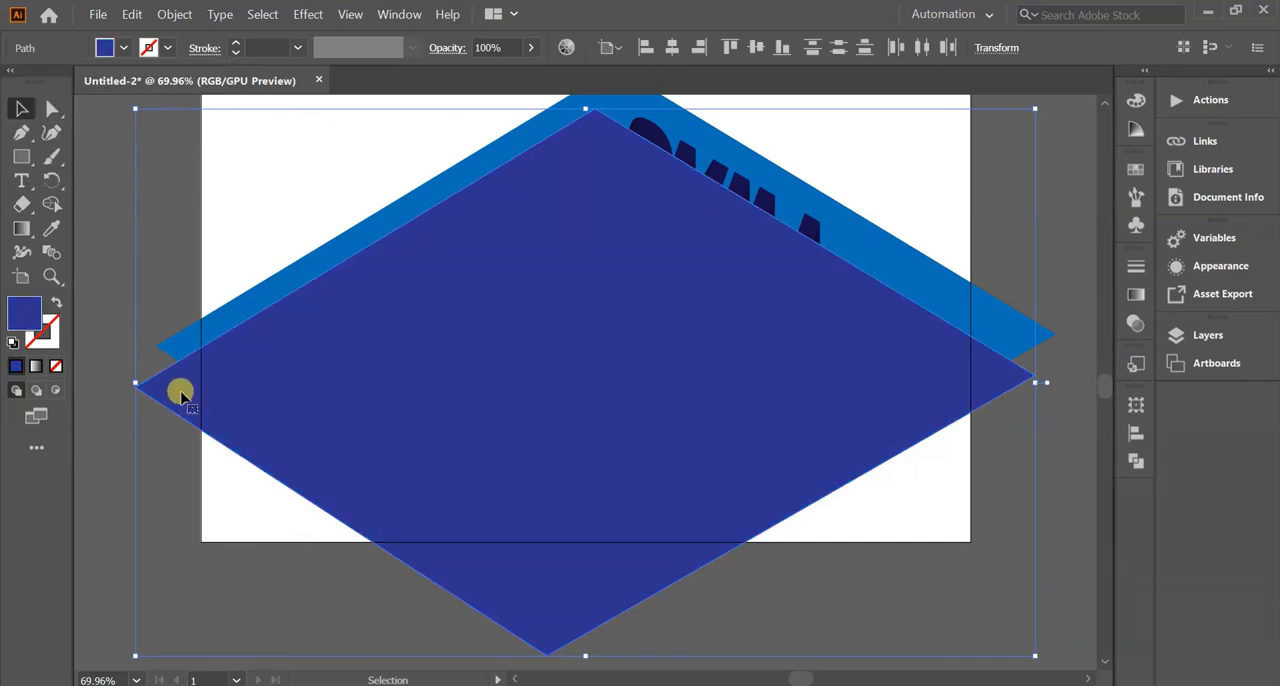
Send the indigo diamond to the back and offset it slightly below the blue one to form a thick lower edge.
right_click(182, 397)
mouse_move(238, 328)
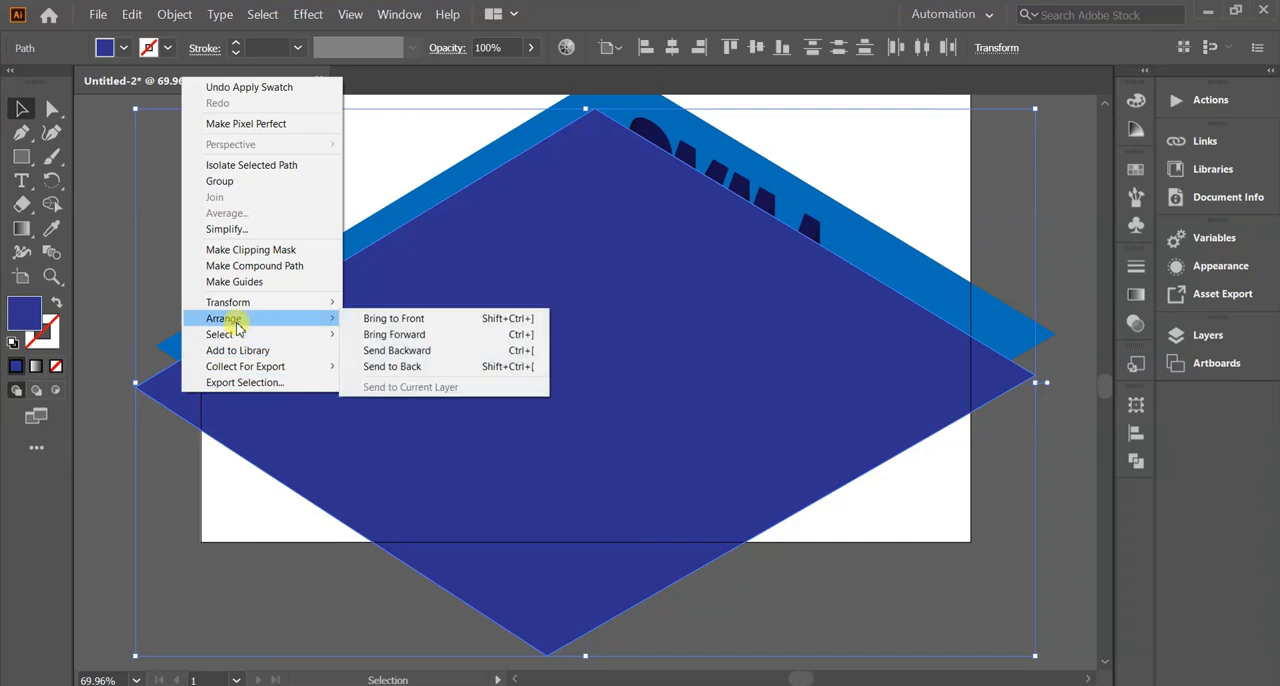
left_click(383, 367)
left_click_drag(182, 397, 205, 405)
left_click(122, 148)
left_click(97, 138)
Trim the blue diamond to the artboard by adding anchor points at the artboard edges and deleting the corners outside it.
left_click(244, 321)
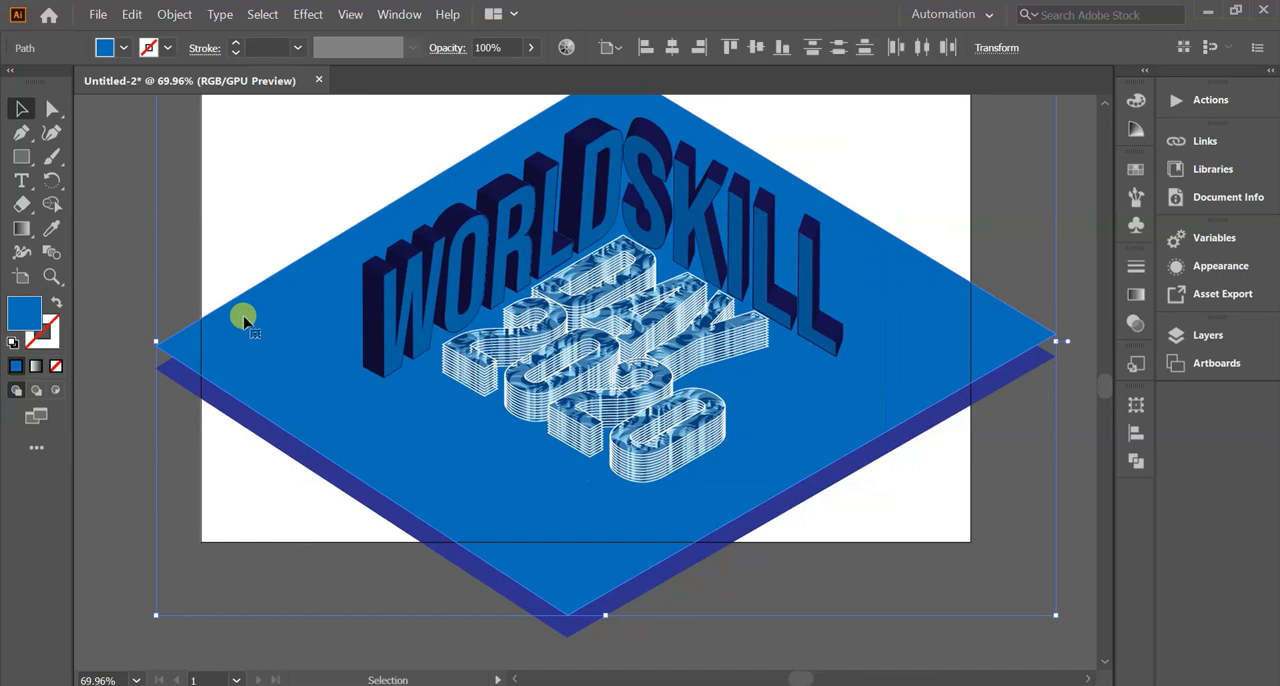
left_click(21, 133)
left_click(201, 319)
left_click(201, 376)
left_click(156, 346)
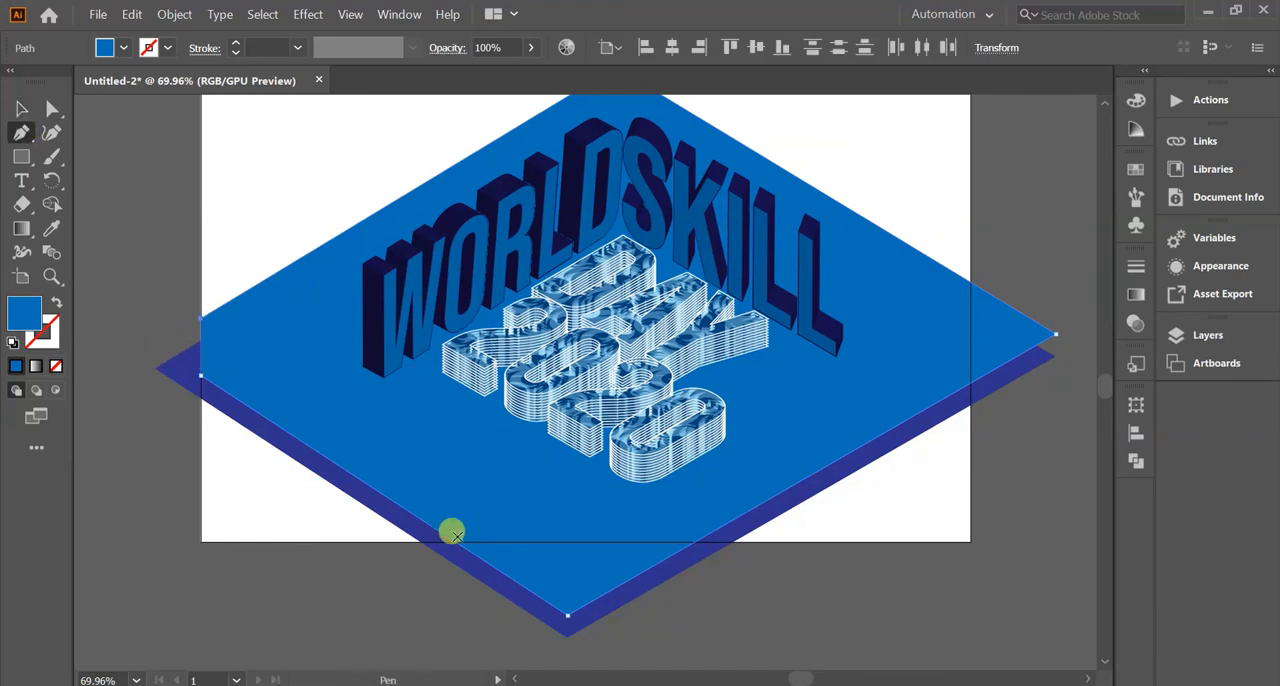
left_click(455, 540)
left_click(695, 541)
left_click(567, 615)
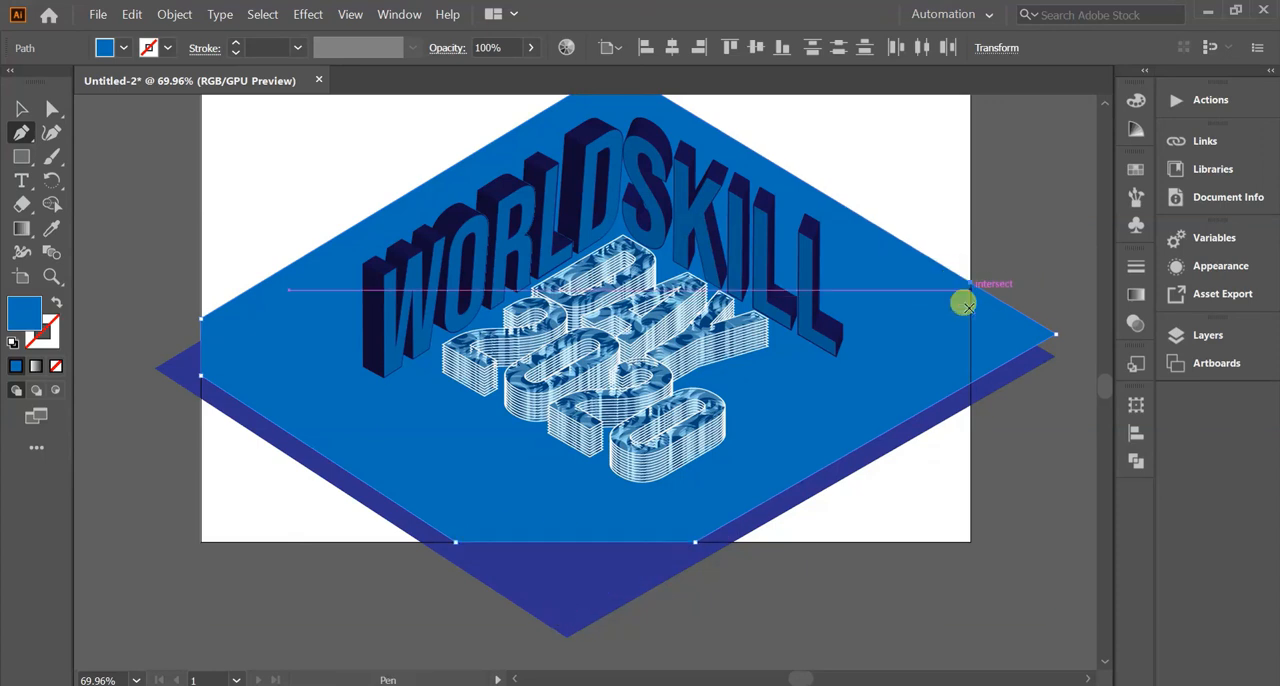
key("v")
Isolate the indigo diamond, add anchor points at the artboard edges, delete its outer corners, and exit isolation.
left_click(560, 606)
double_click(550, 595)
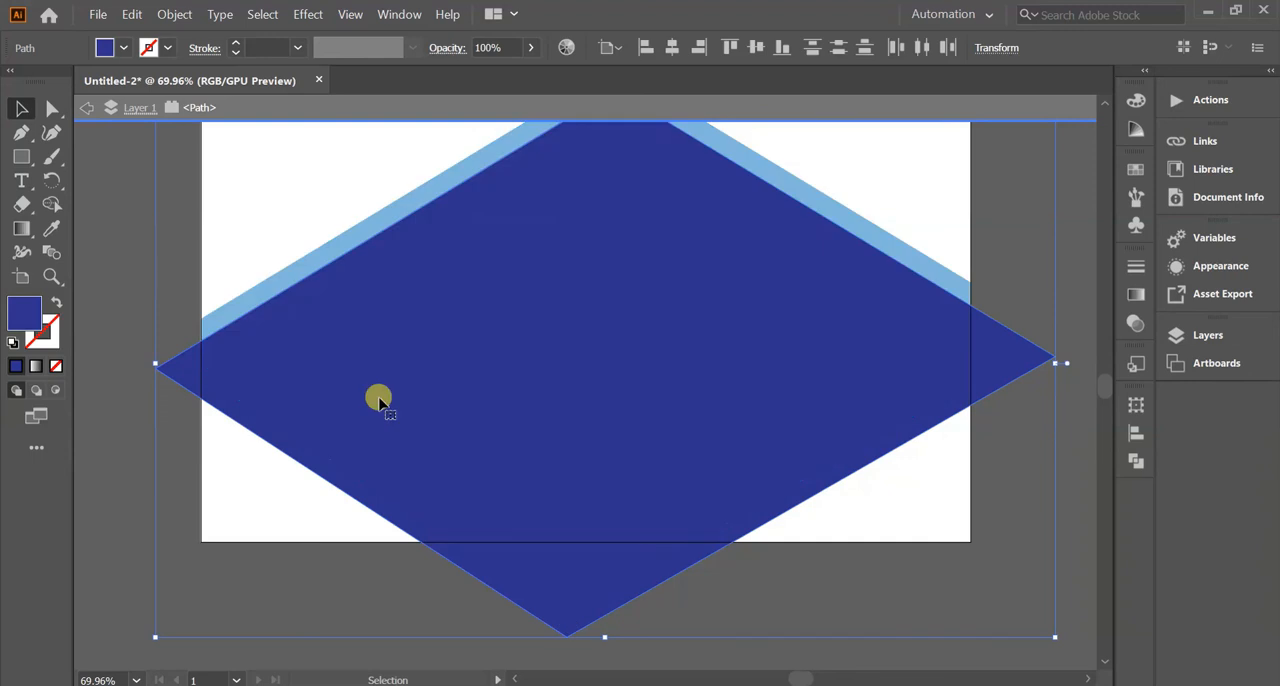
left_click(22, 131)
left_click(201, 398)
left_click(155, 369)
left_click(733, 542)
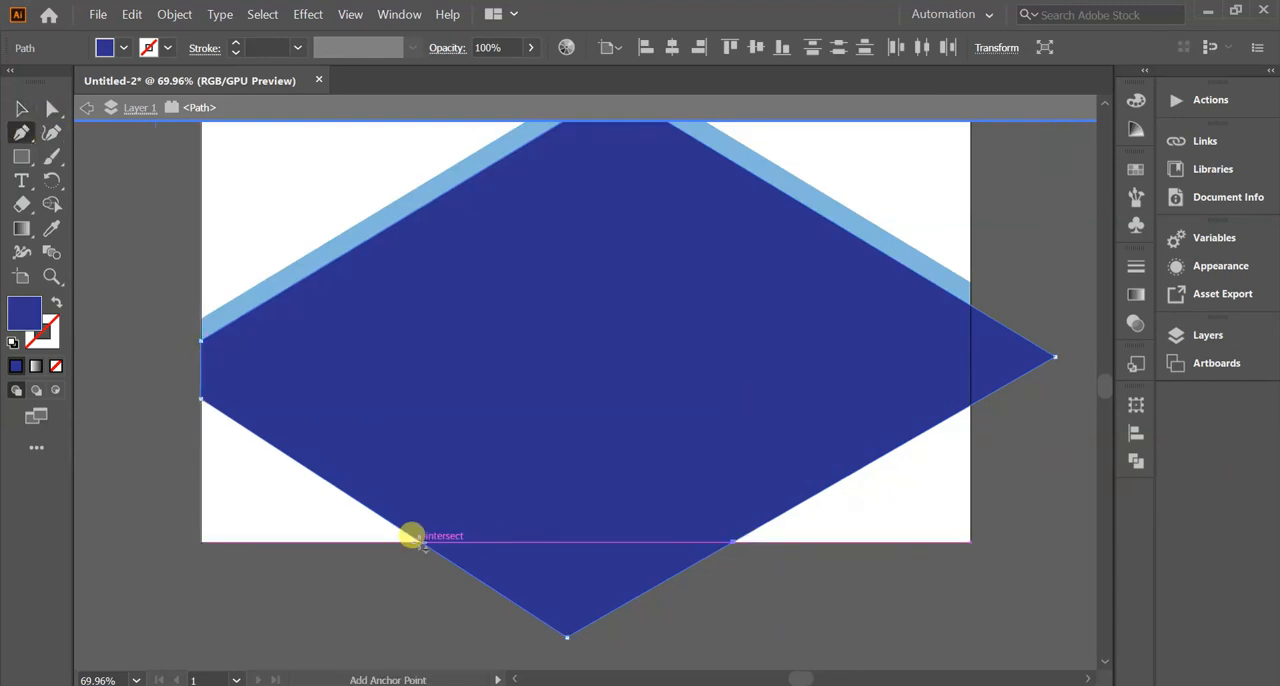
left_click(419, 541)
left_click(567, 636)
left_click(969, 404)
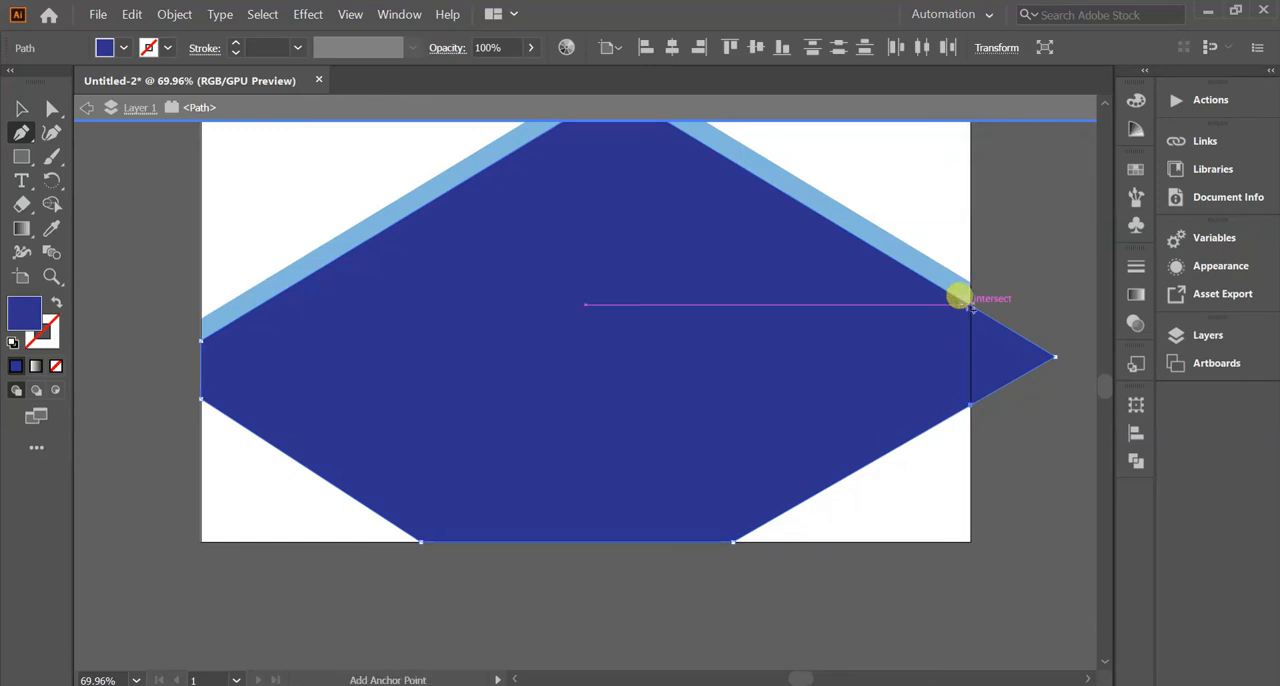
left_click(1054, 356)
left_click(22, 108)
double_click(143, 197)
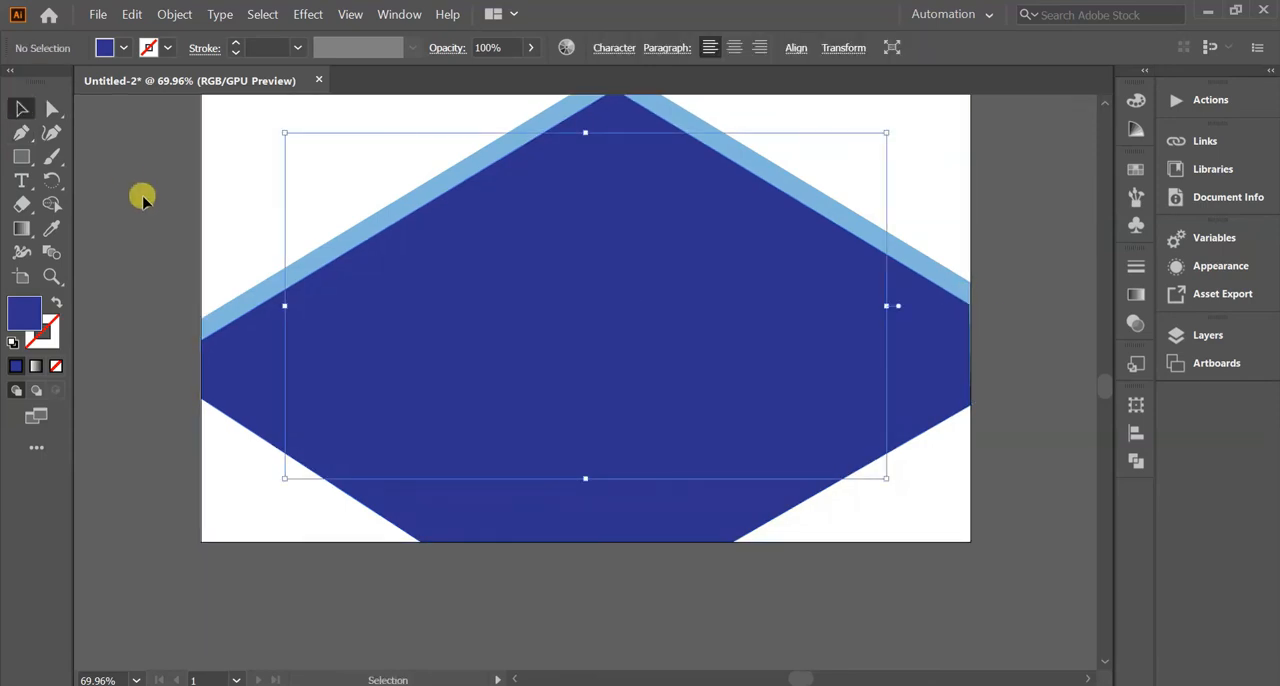
Draw a rectangle covering the whole artboard and fill it with light blue (R=41 G=171 B=226).
scroll(140, 195, "up", 2)
left_click(21, 156)
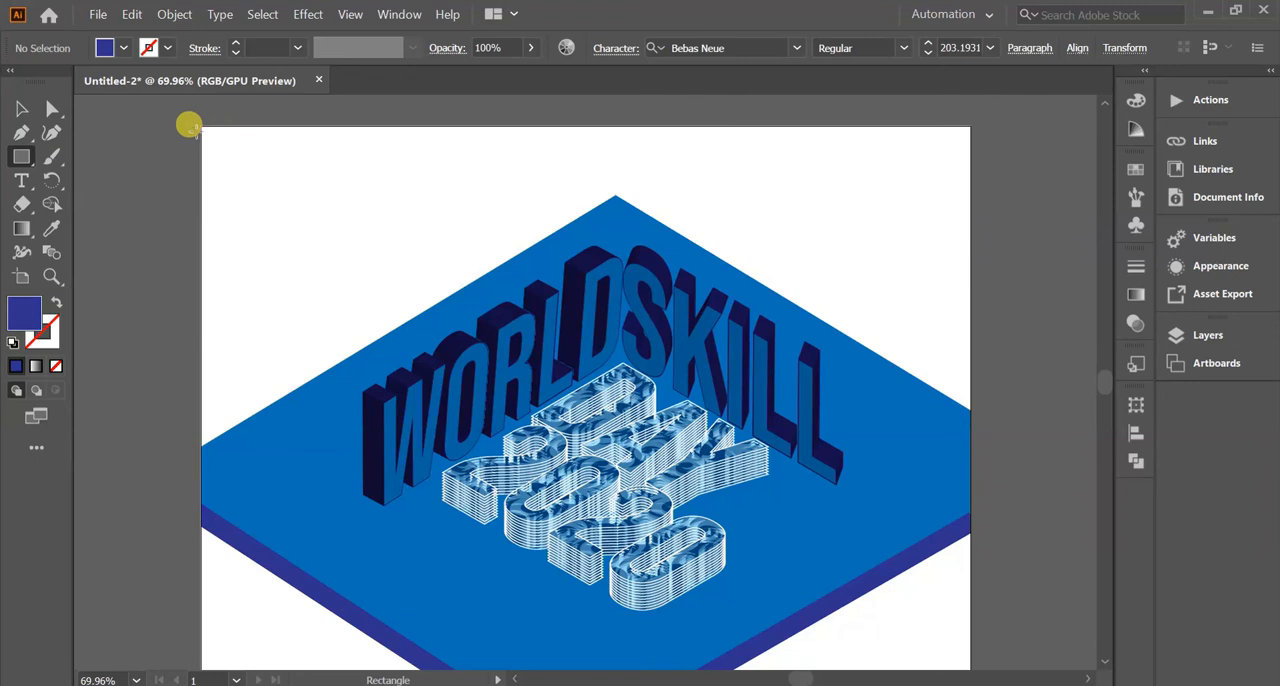
left_click_drag(195, 122, 969, 580)
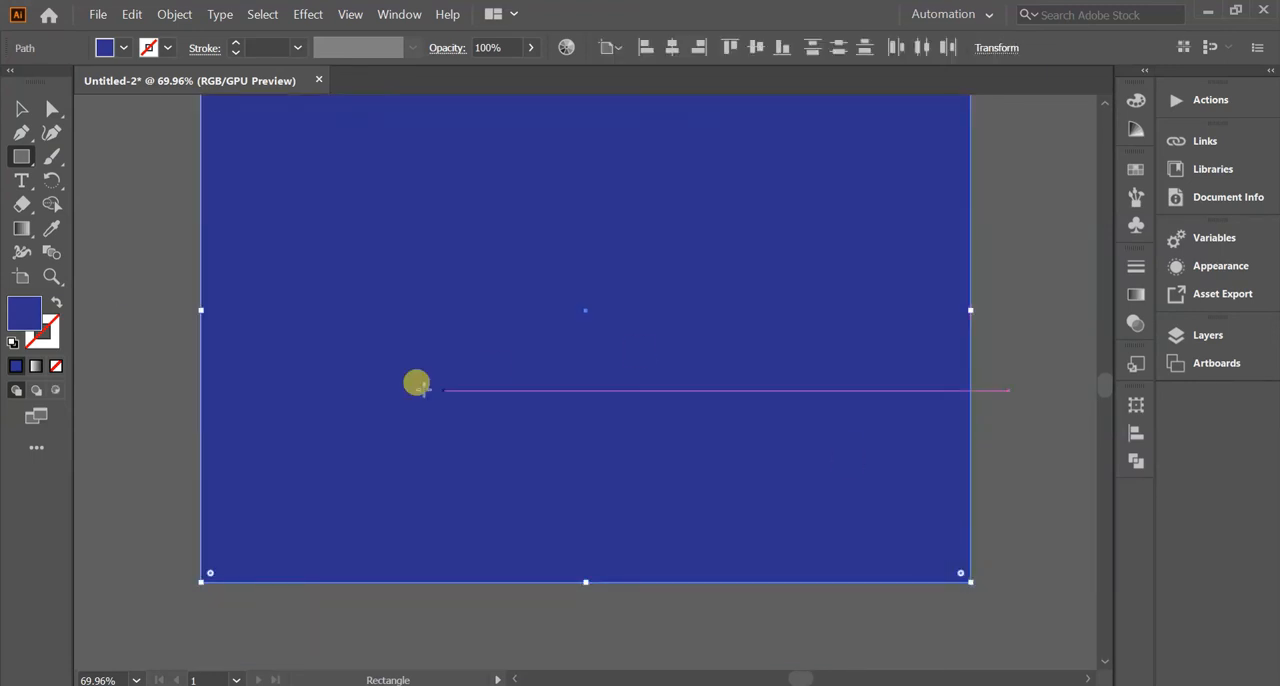
key("v")
left_click(124, 48)
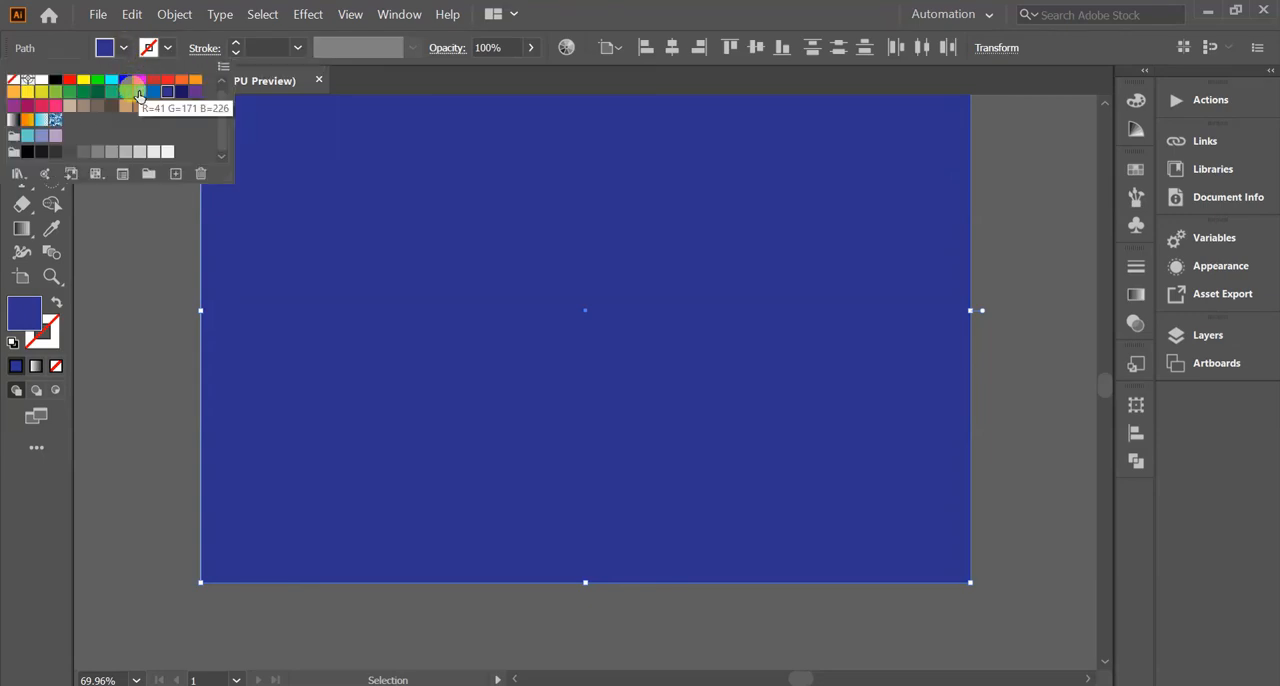
left_click(138, 95)
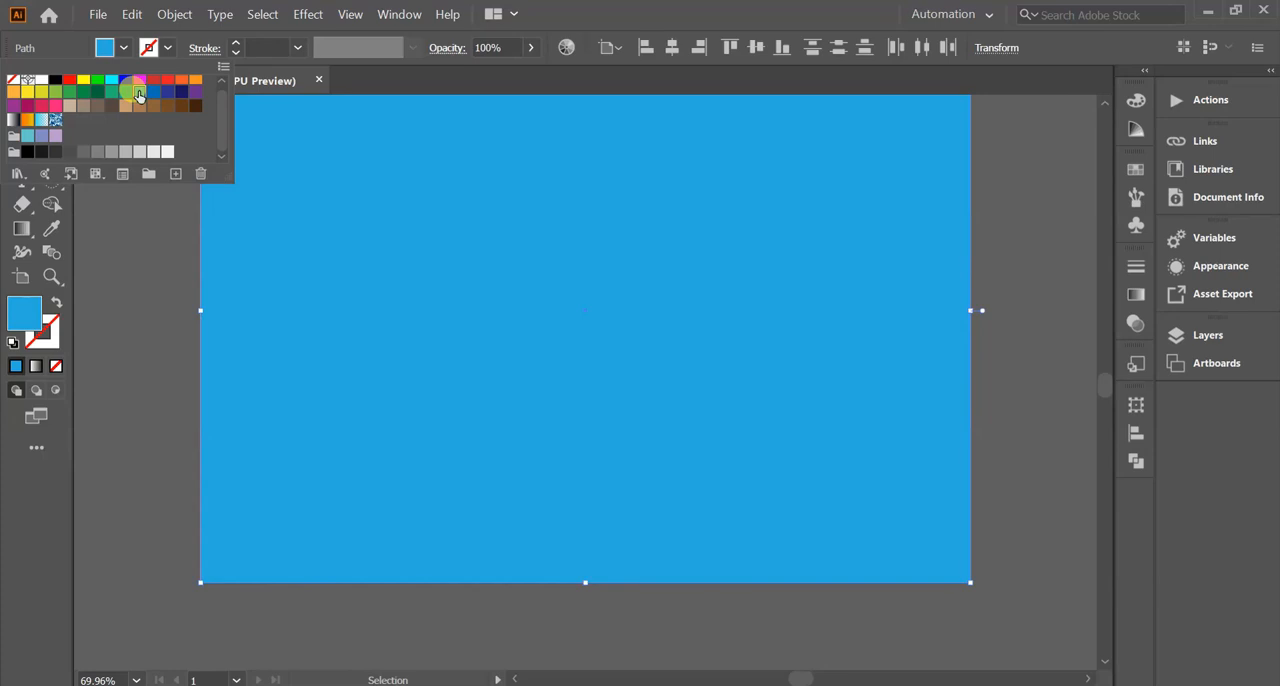
left_click(227, 291)
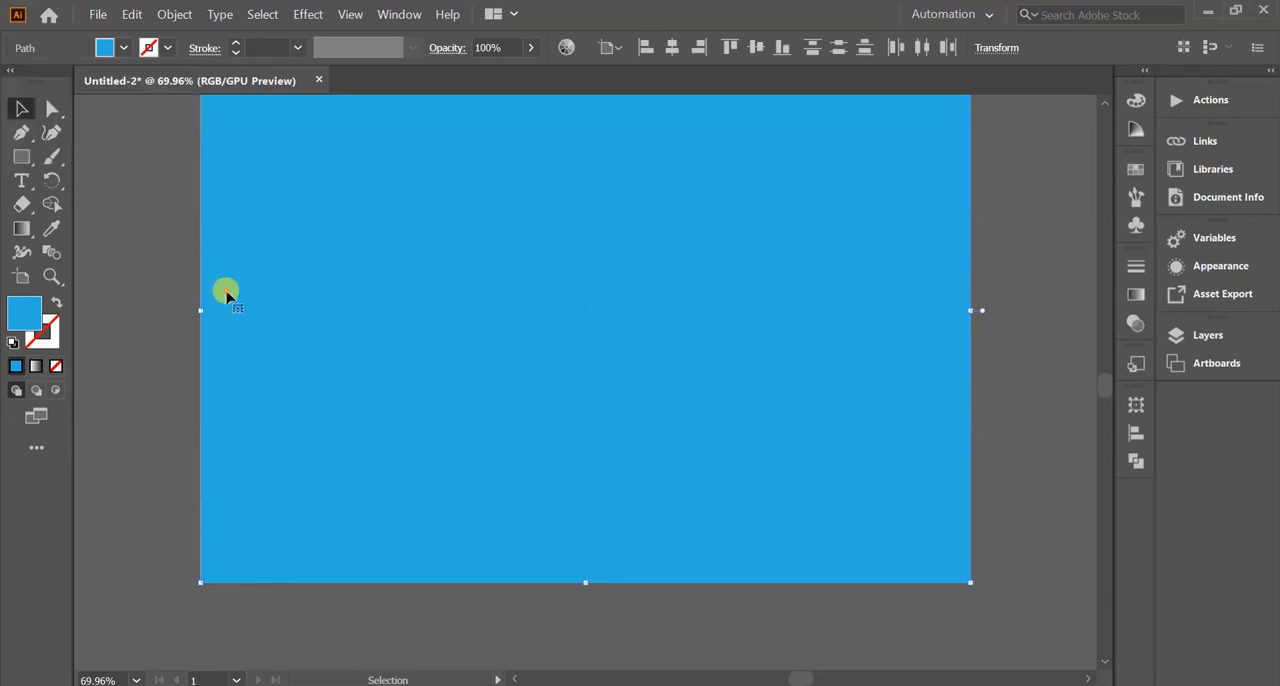
Send the light blue rectangle to the back, behind the diamonds and text.
right_click(227, 291)
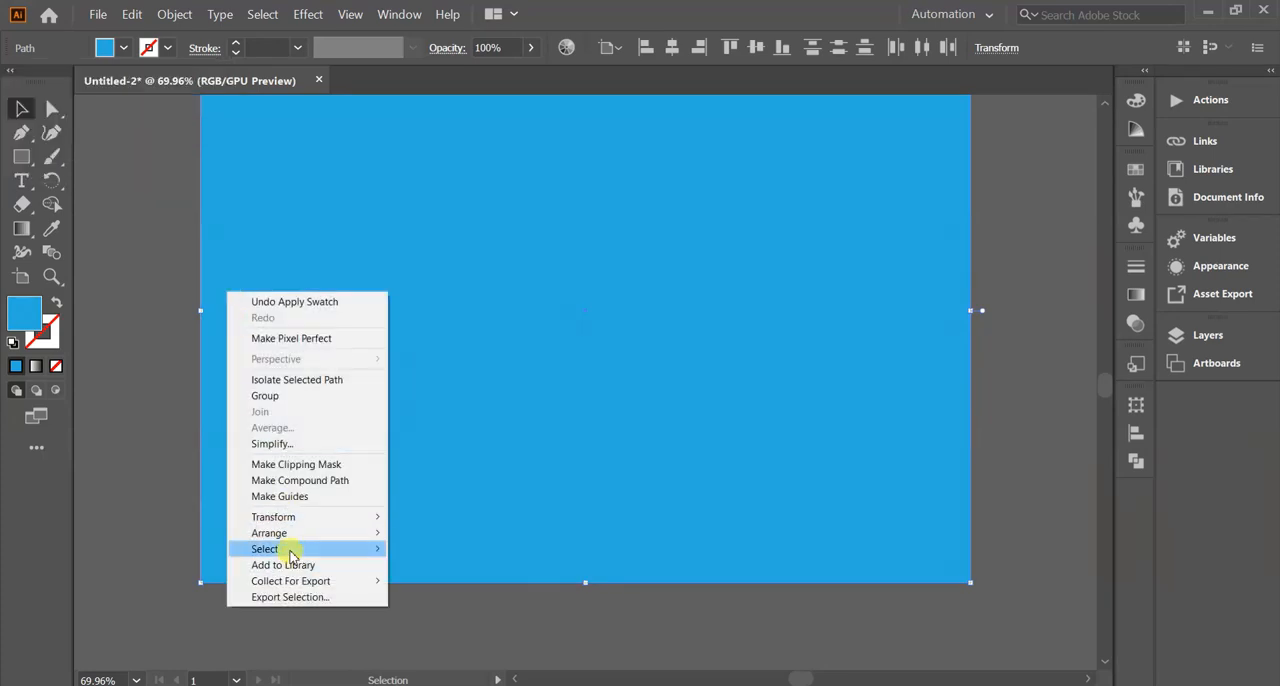
mouse_move(292, 554)
mouse_move(290, 533)
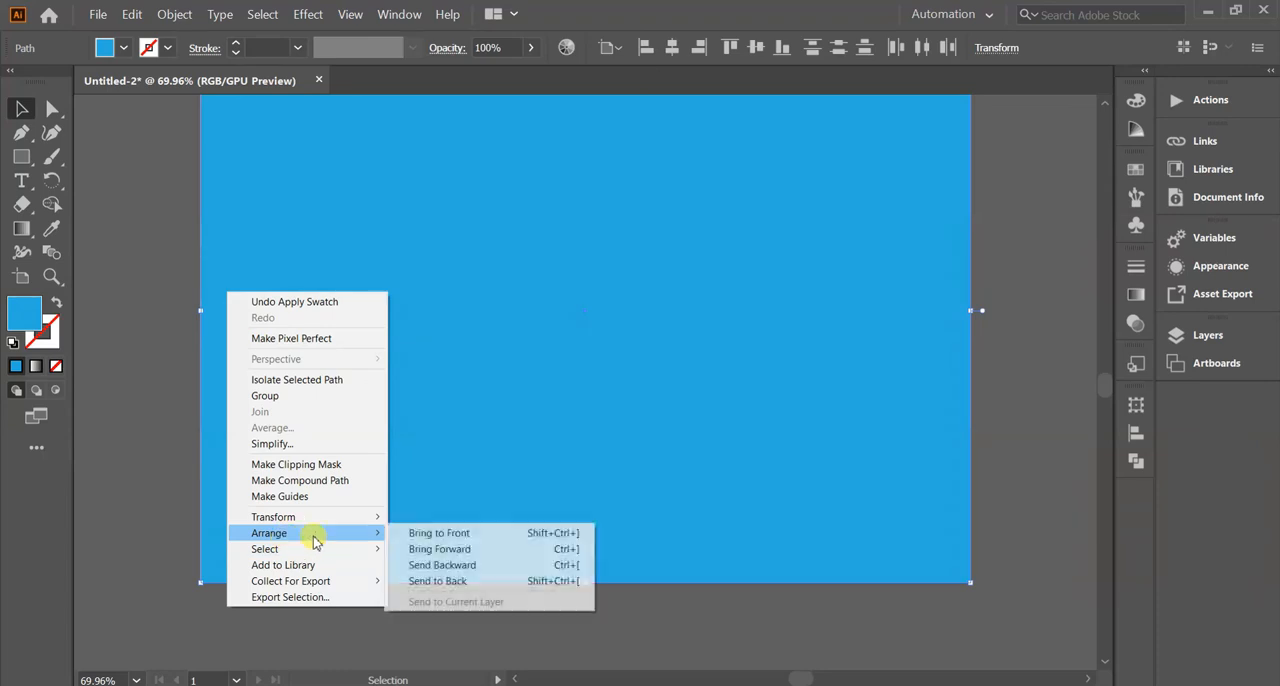
left_click(437, 581)
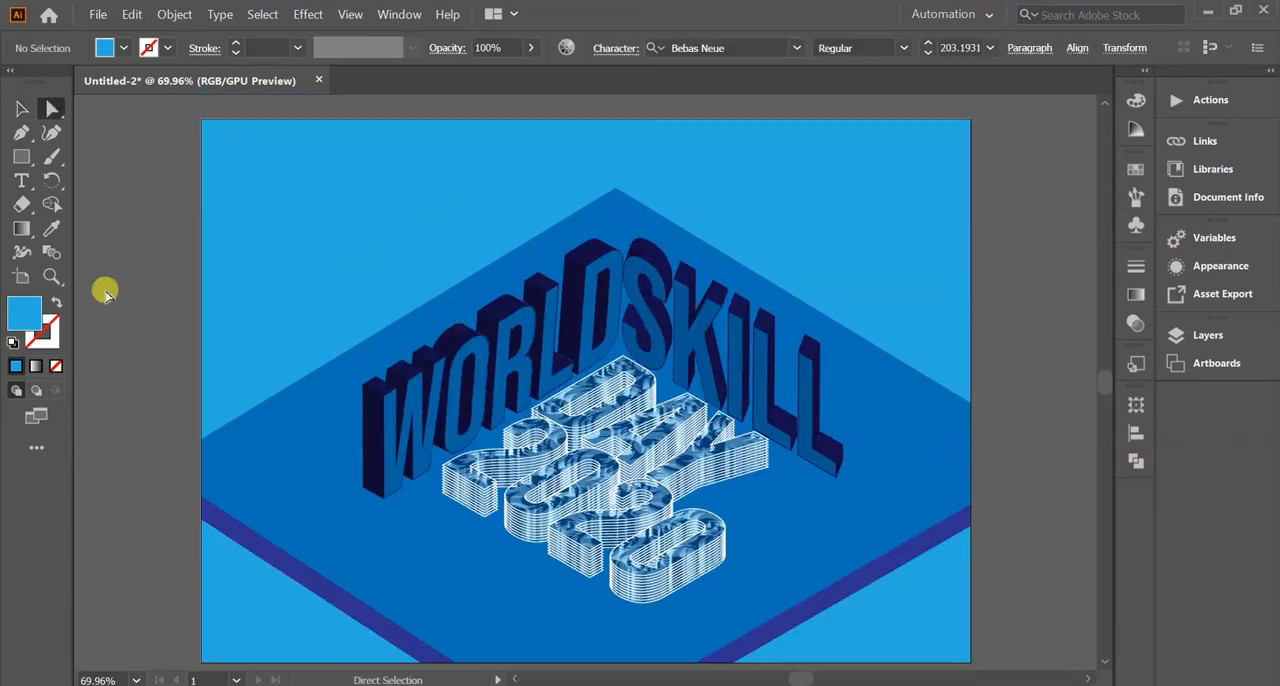